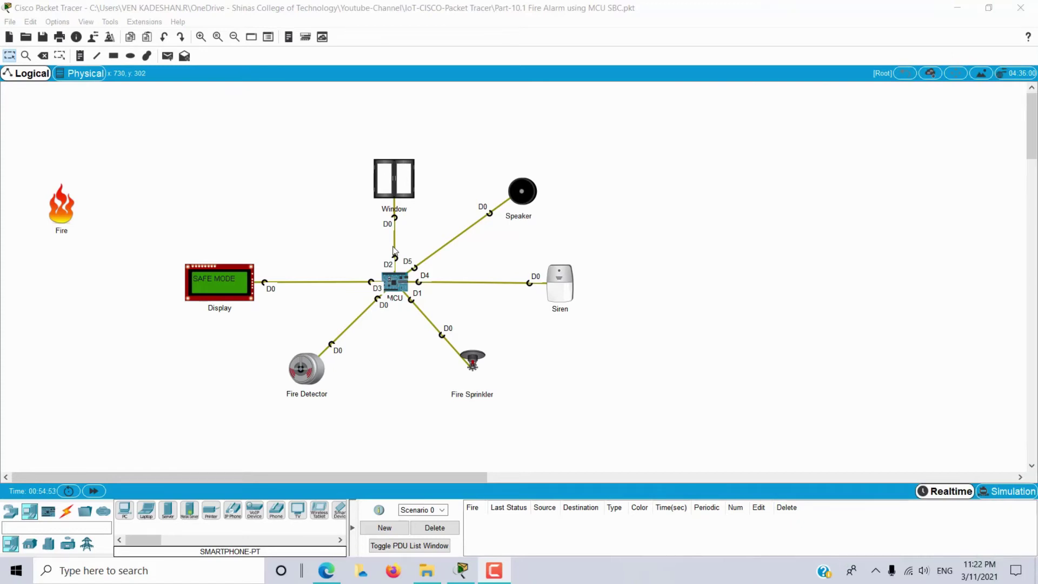
# Select all the fire alarm network devices, then clear the selection.
pyautogui.moveTo(116, 136); pyautogui.dragTo(635, 427)
pyautogui.moveTo(646, 176); pyautogui.dragTo(859, 265)
pyautogui.moveTo(787, 332); pyautogui.dragTo(933, 445)
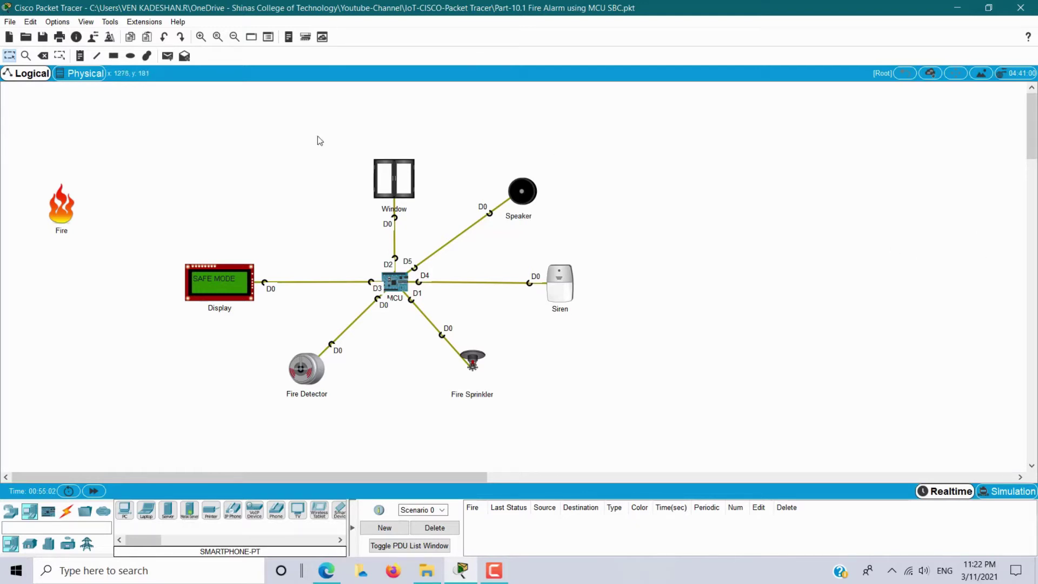
pyautogui.moveTo(52, 133); pyautogui.dragTo(620, 418)
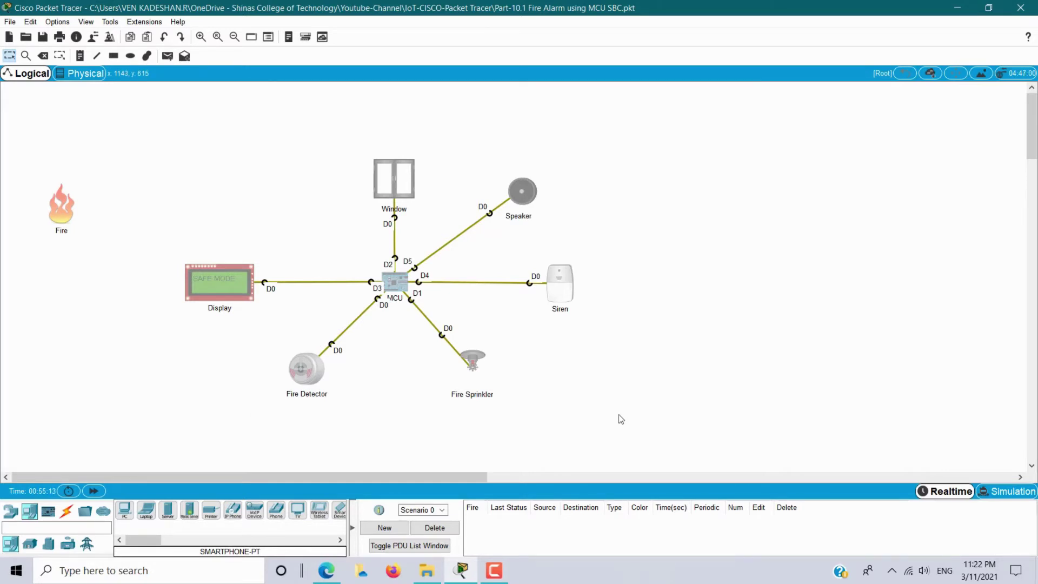
pyautogui.click(656, 417)
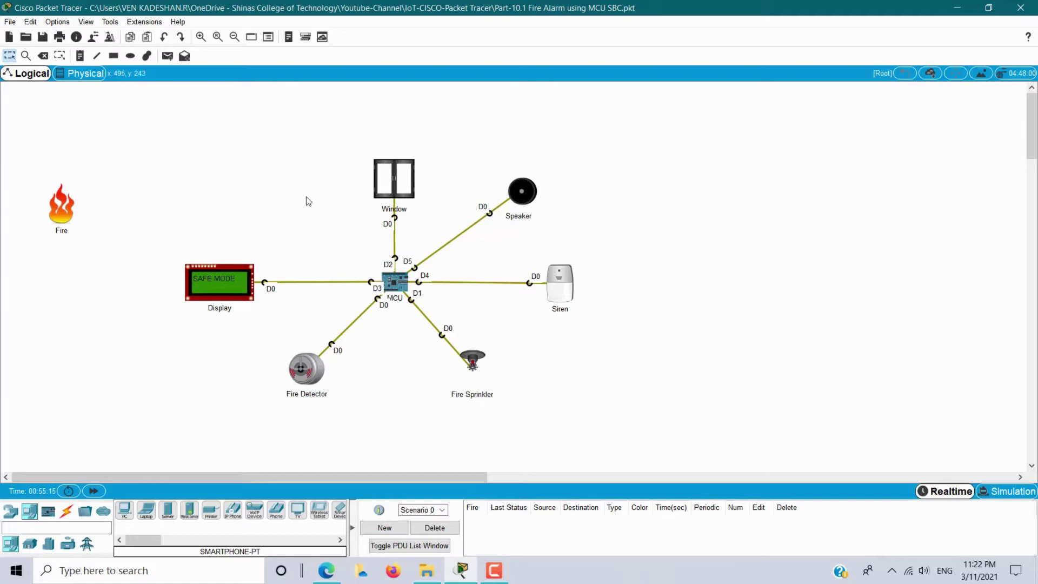
# Select the MCU, Fire Detector, Sprinkler, Siren, Window and Fire, then test the alarm by moving the fire near the detector and back.
pyautogui.moveTo(346, 240); pyautogui.dragTo(478, 316)
pyautogui.moveTo(259, 350); pyautogui.dragTo(361, 411)
pyautogui.moveTo(437, 344); pyautogui.dragTo(522, 417)
pyautogui.moveTo(587, 319); pyautogui.dragTo(486, 184)
pyautogui.moveTo(324, 142); pyautogui.dragTo(477, 222)
pyautogui.moveTo(29, 188); pyautogui.dragTo(92, 258)
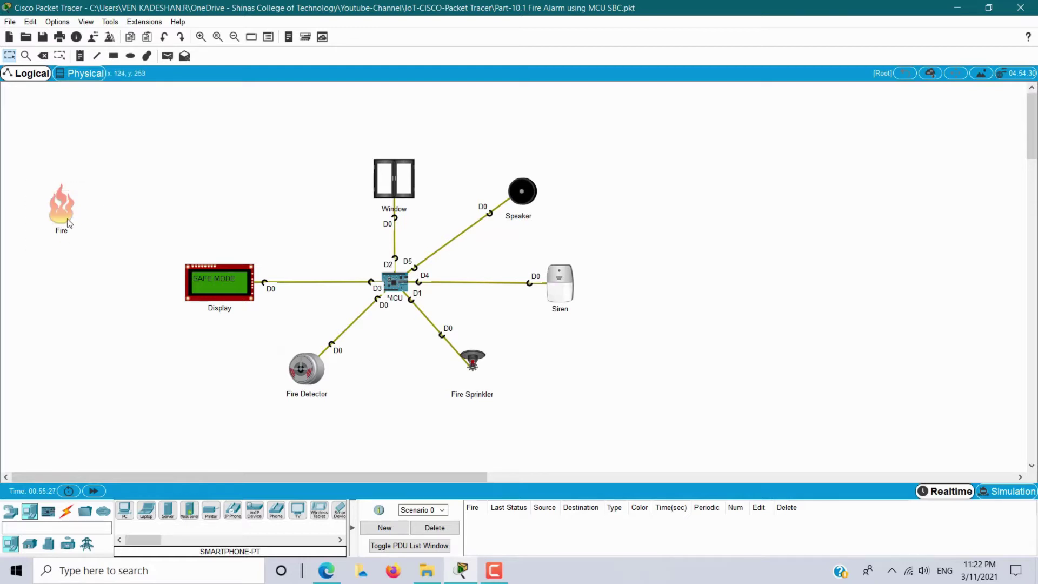
pyautogui.moveTo(64, 223); pyautogui.dragTo(171, 382)
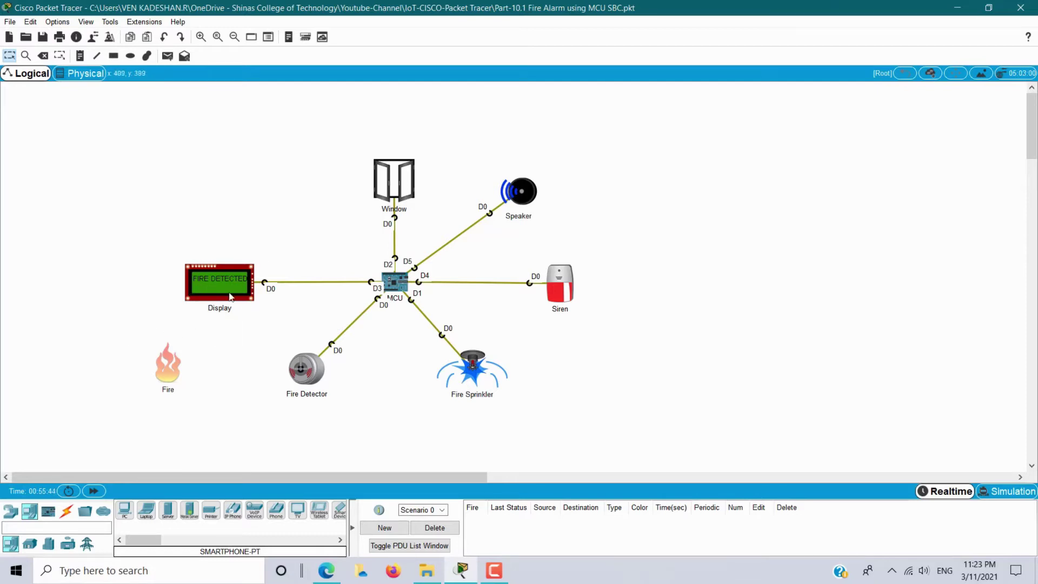
pyautogui.moveTo(171, 371); pyautogui.dragTo(77, 255)
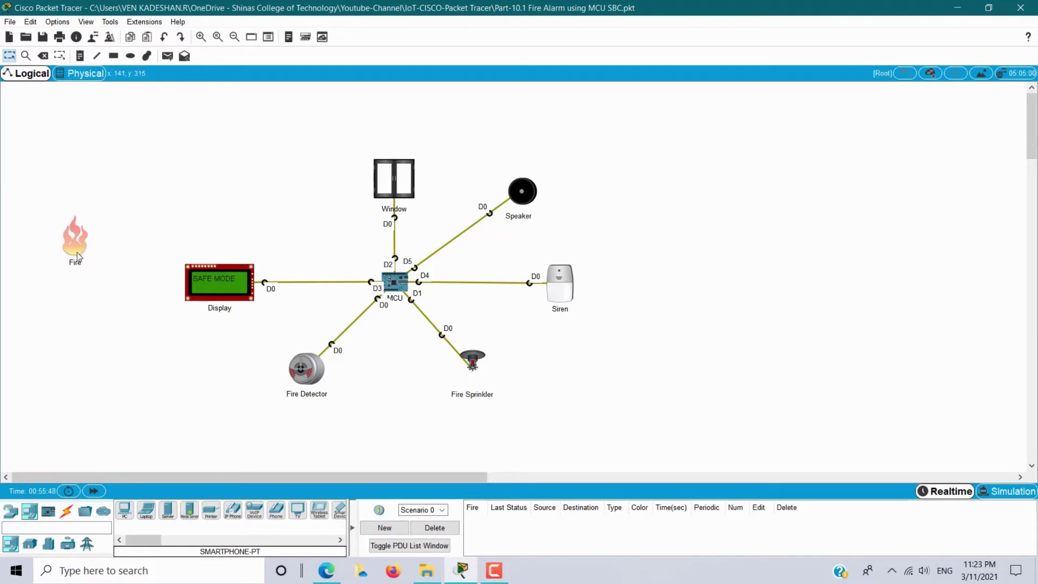
# View the MCU's main.py in an enlarged code editor, then close the MCU window.
pyautogui.moveTo(216, 318)
pyautogui.click(399, 281)
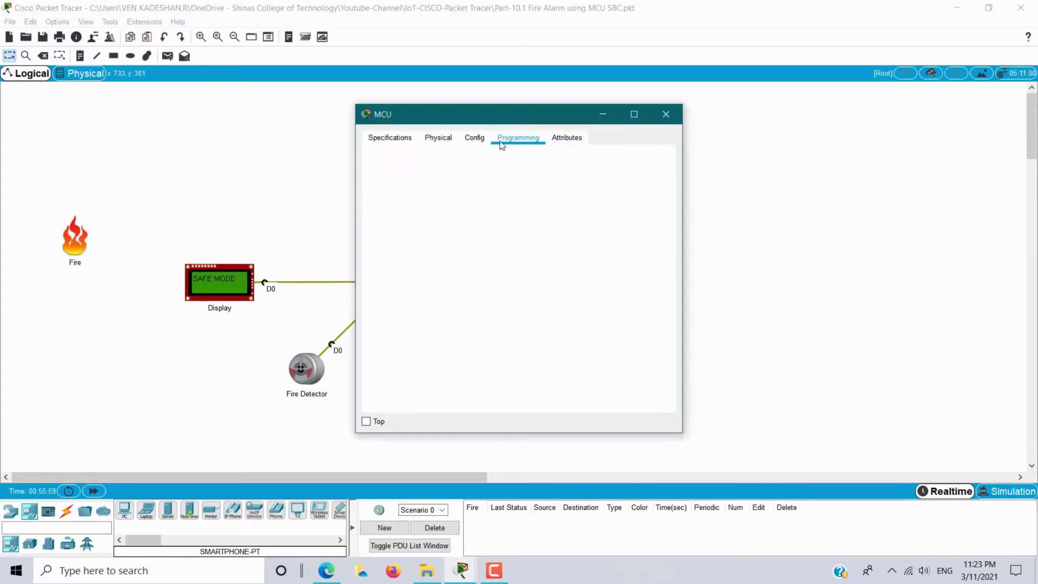
pyautogui.doubleClick(383, 187)
pyautogui.moveTo(507, 354); pyautogui.dragTo(506, 411)
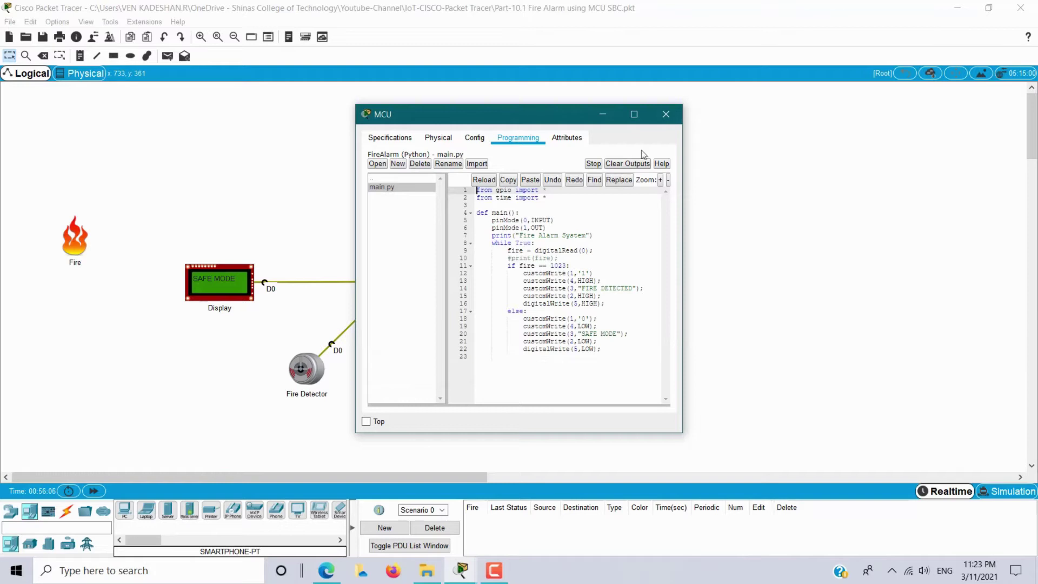
pyautogui.click(666, 116)
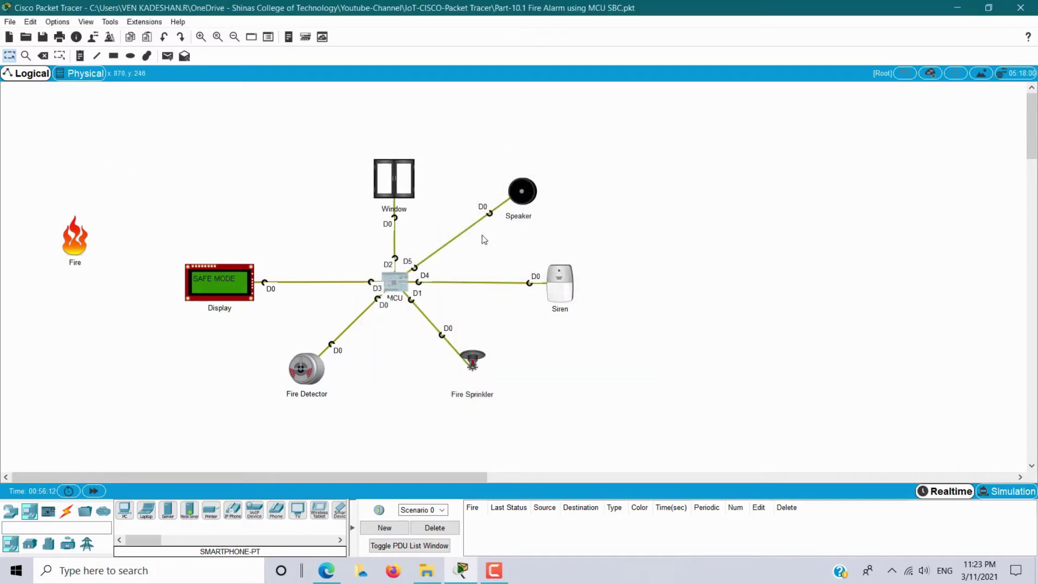
# Place a Home Gateway from Wireless Devices on the canvas.
pyautogui.moveTo(306, 480); pyautogui.dragTo(331, 481)
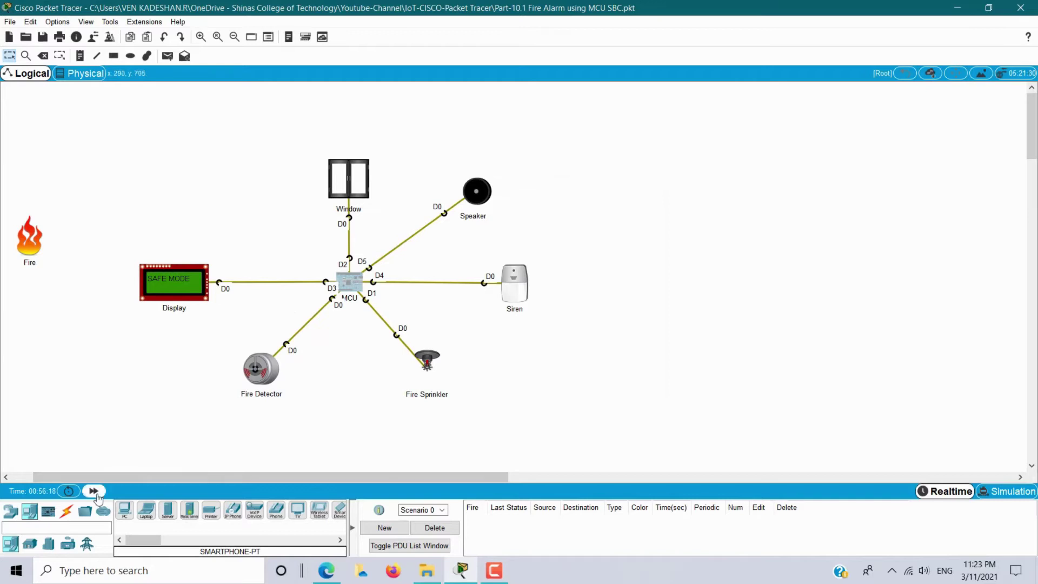
pyautogui.click(10, 512)
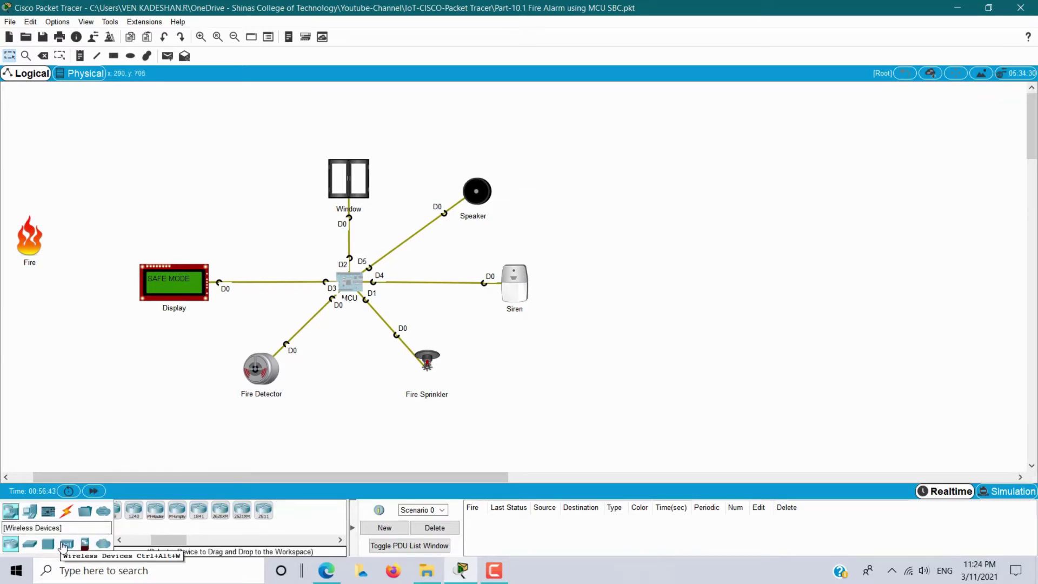
pyautogui.click(67, 543)
pyautogui.click(276, 510)
pyautogui.click(618, 199)
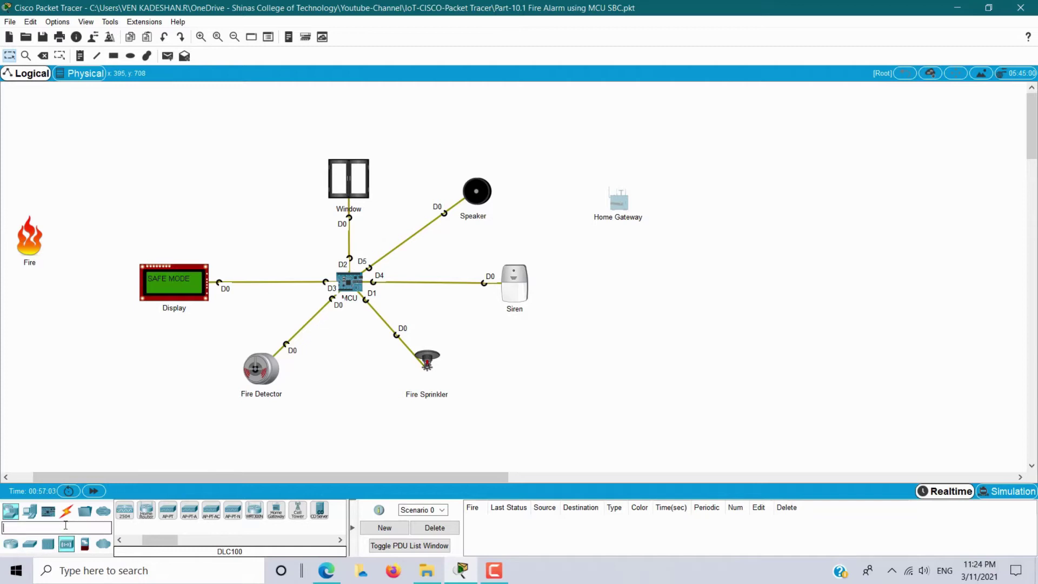
# Search 'cabl', place a Cable Modem beside the Home Gateway and name it Cable Modem.
pyautogui.write('cabl')
pyautogui.click(125, 514)
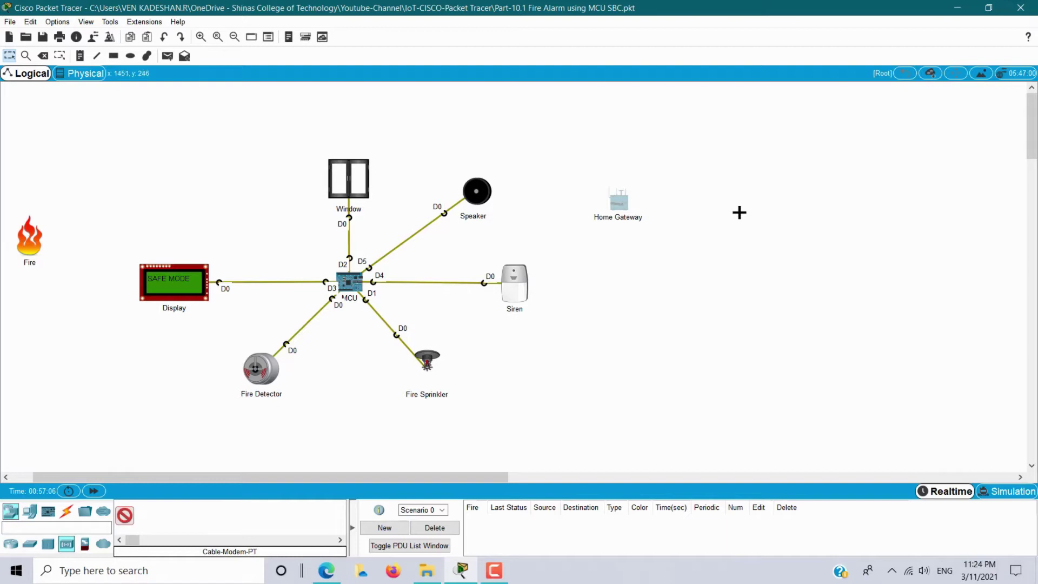
pyautogui.click(722, 196)
pyautogui.moveTo(725, 197); pyautogui.dragTo(725, 180)
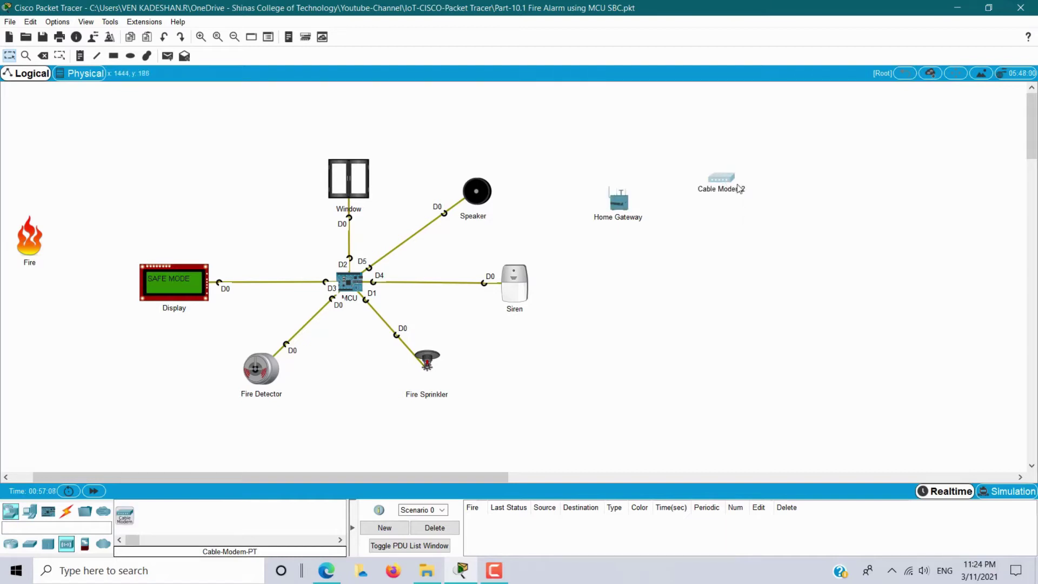
pyautogui.click(750, 188)
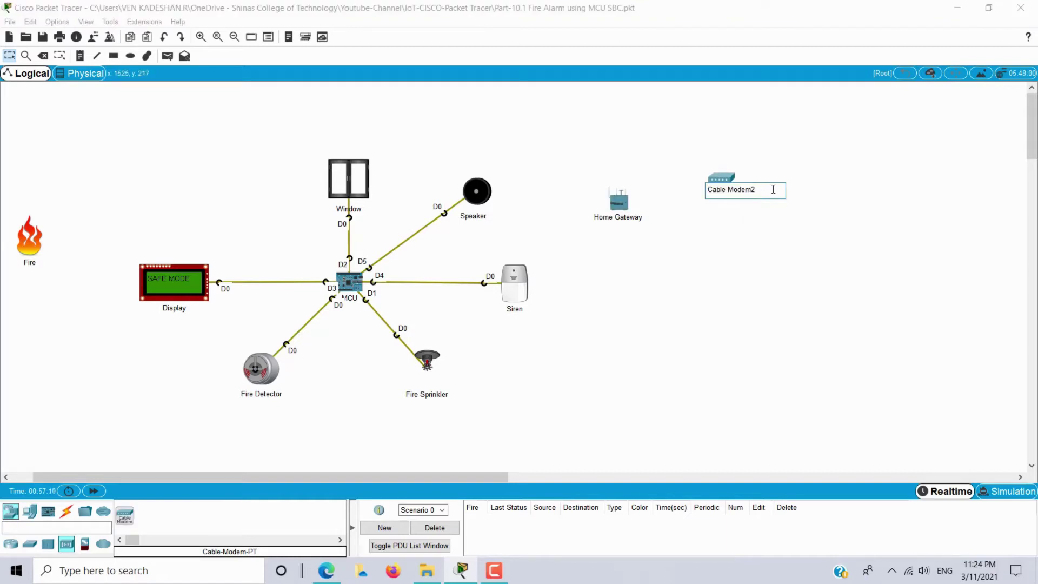
pyautogui.press('BackSpace')
pyautogui.press('Return')
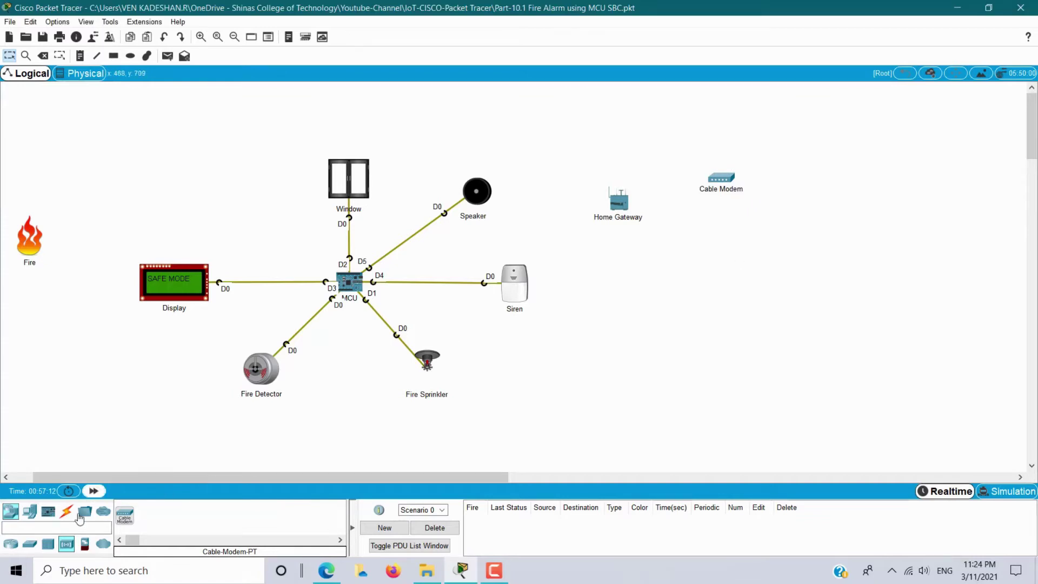
# Place a Cloud from WAN Emulation at the upper right and rename it INTERNET.
pyautogui.click(103, 543)
pyautogui.click(124, 510)
pyautogui.click(837, 147)
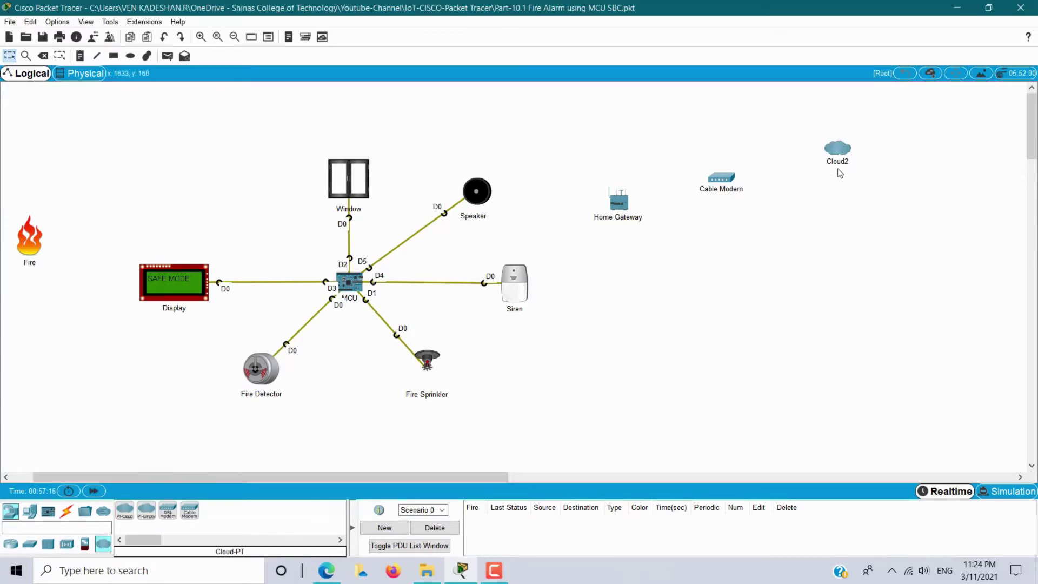
pyautogui.click(841, 161)
pyautogui.moveTo(861, 162); pyautogui.dragTo(807, 162)
pyautogui.write('INTERNET')
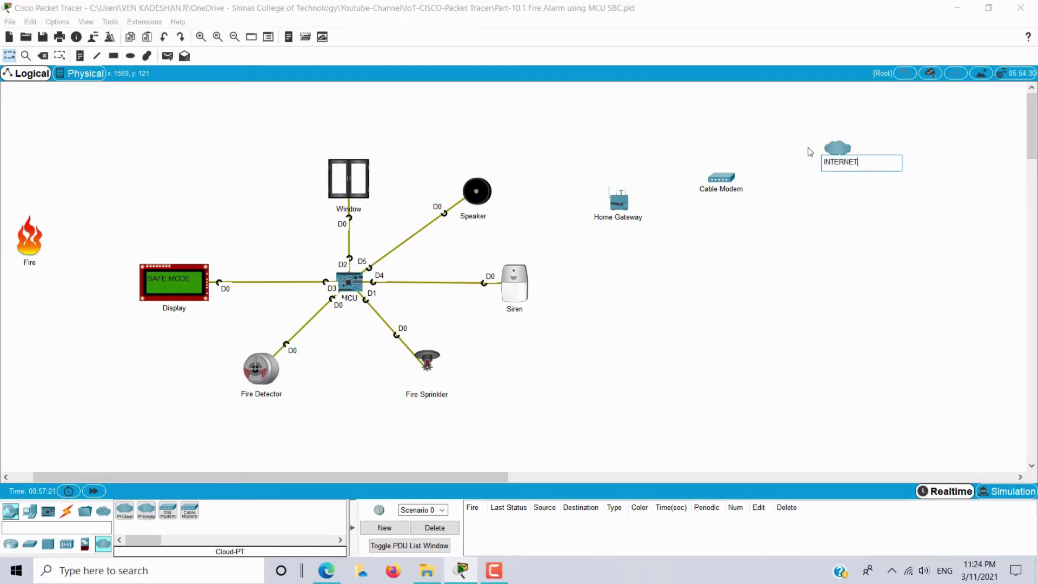
pyautogui.click(808, 148)
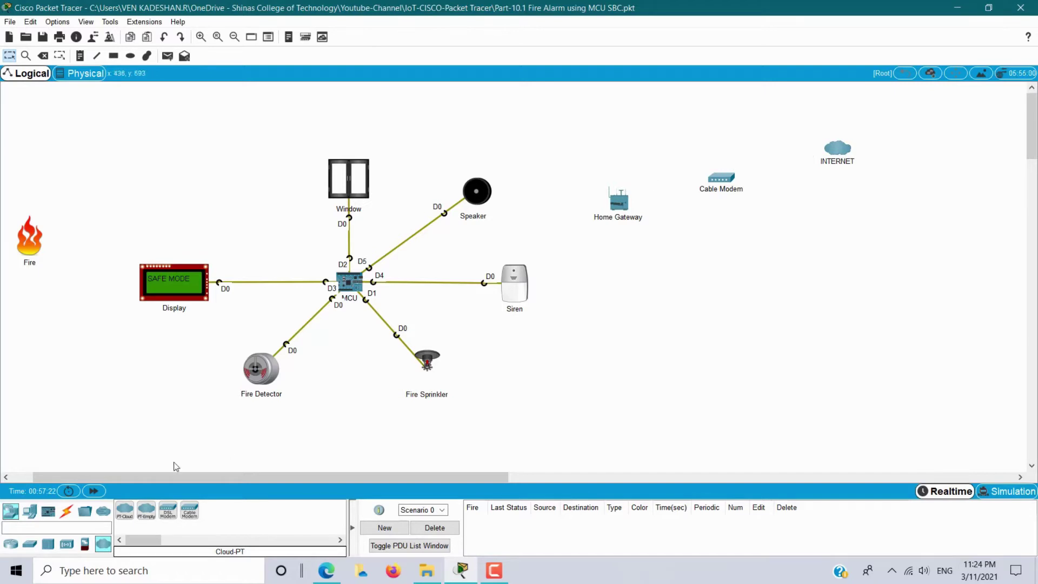
# Place a 2811 router below the cloud and rename it REMOTE ISP-Router.
pyautogui.click(10, 544)
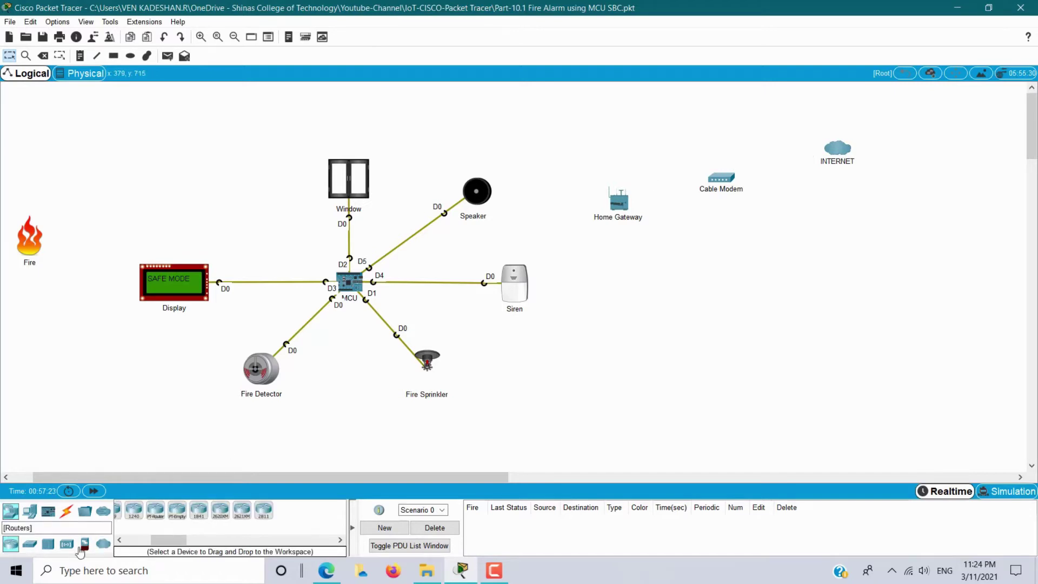
pyautogui.click(265, 510)
pyautogui.click(853, 275)
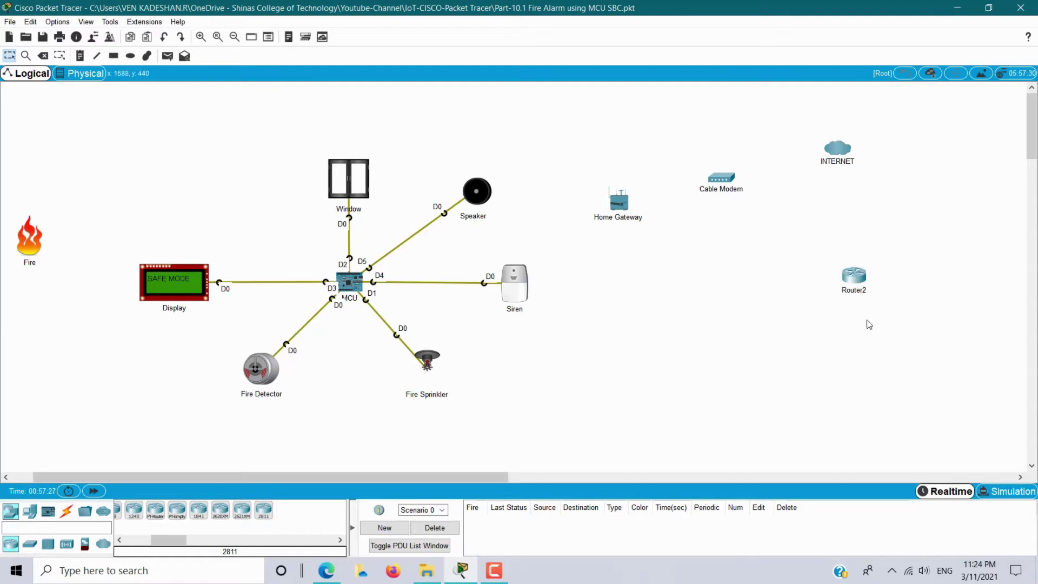
pyautogui.click(852, 290)
pyautogui.press('BackSpace')
pyautogui.write('REMOTE')
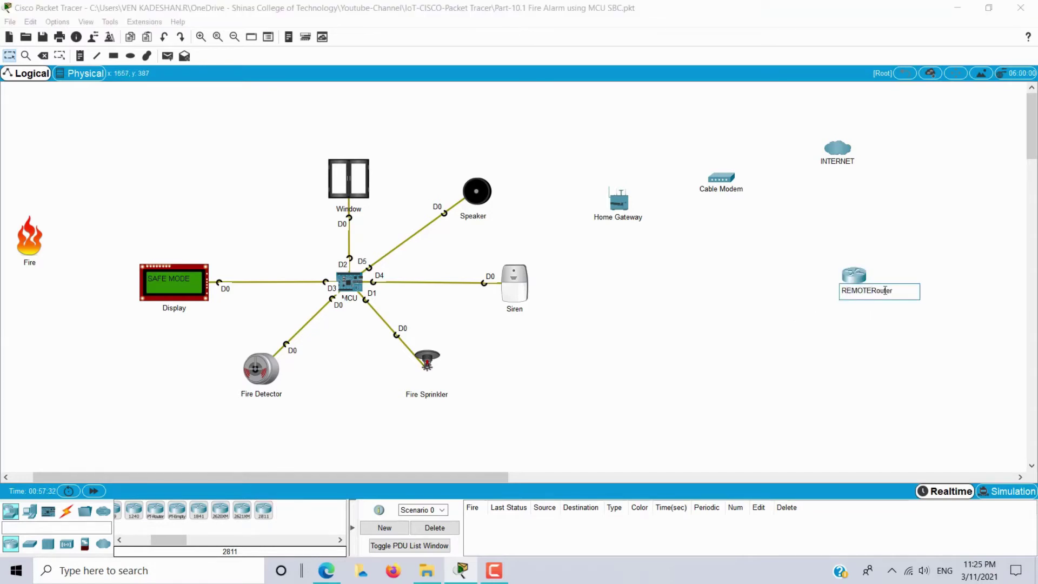
pyautogui.write(' ISP-')
pyautogui.press('Return')
# Add a switch below the router and a PC below the switch.
pyautogui.click(30, 543)
pyautogui.click(132, 510)
pyautogui.click(854, 341)
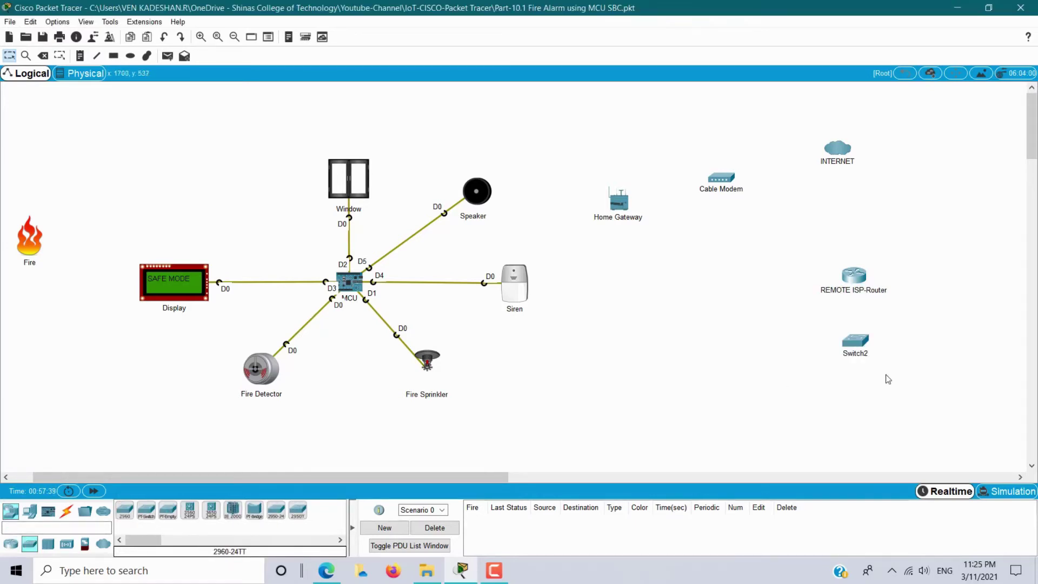
pyautogui.click(29, 511)
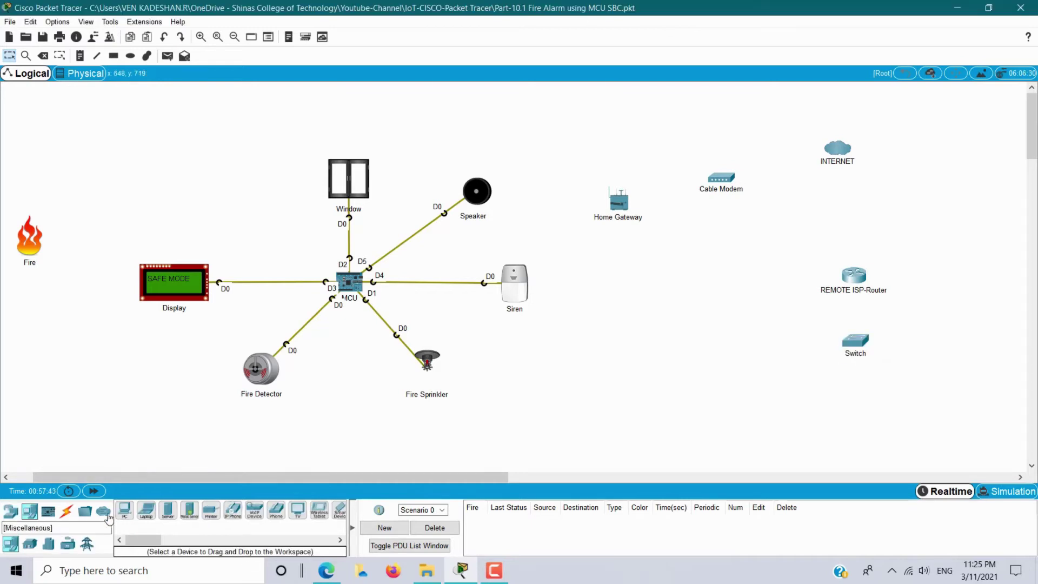
pyautogui.click(126, 511)
pyautogui.click(786, 420)
# Place a server beside the PC, name it REMOTE-IoT-Server, and scroll the canvas right.
pyautogui.click(168, 511)
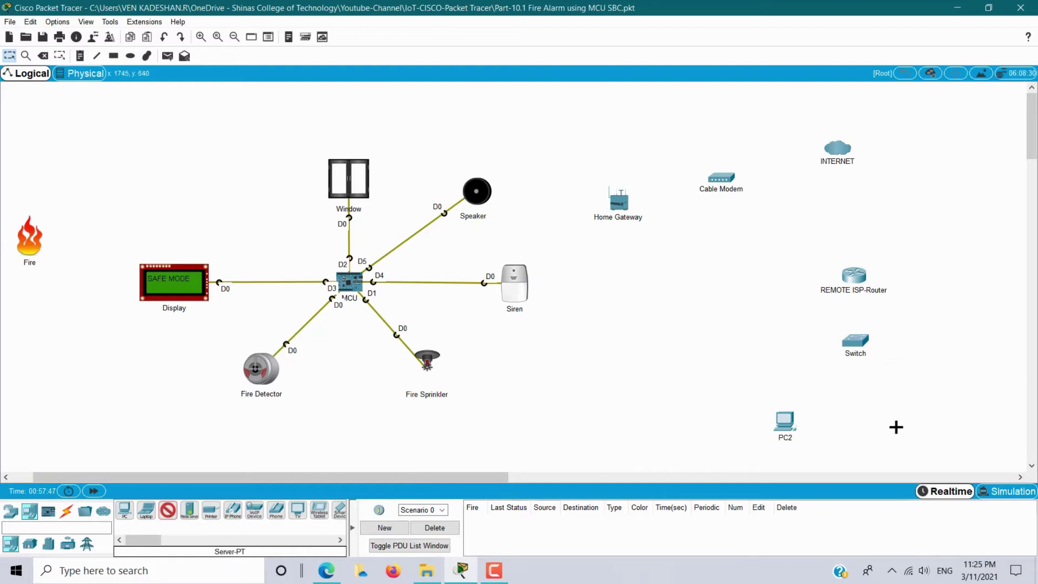
pyautogui.click(909, 419)
pyautogui.write('REMOTE')
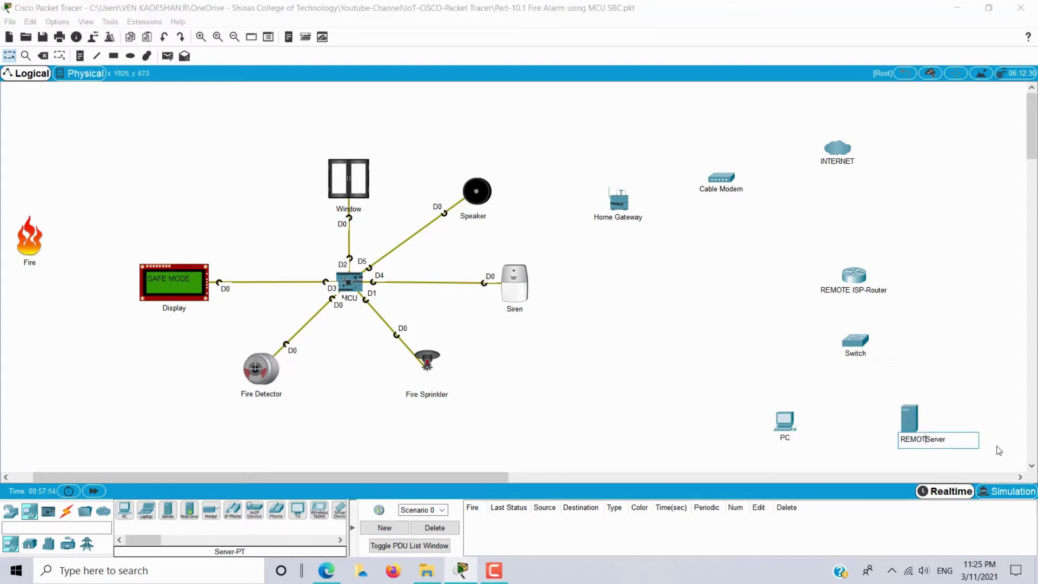
pyautogui.write('-IoT-')
pyautogui.press('Return')
pyautogui.moveTo(390, 480); pyautogui.dragTo(527, 475)
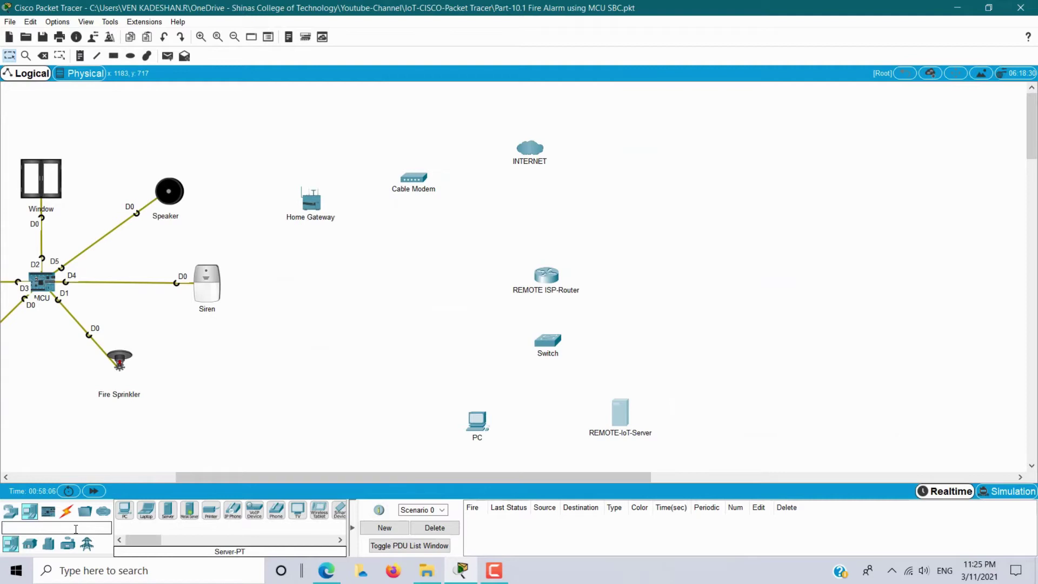
# Search 'server' and place a Central Office Server to the right of the router.
pyautogui.write('server')
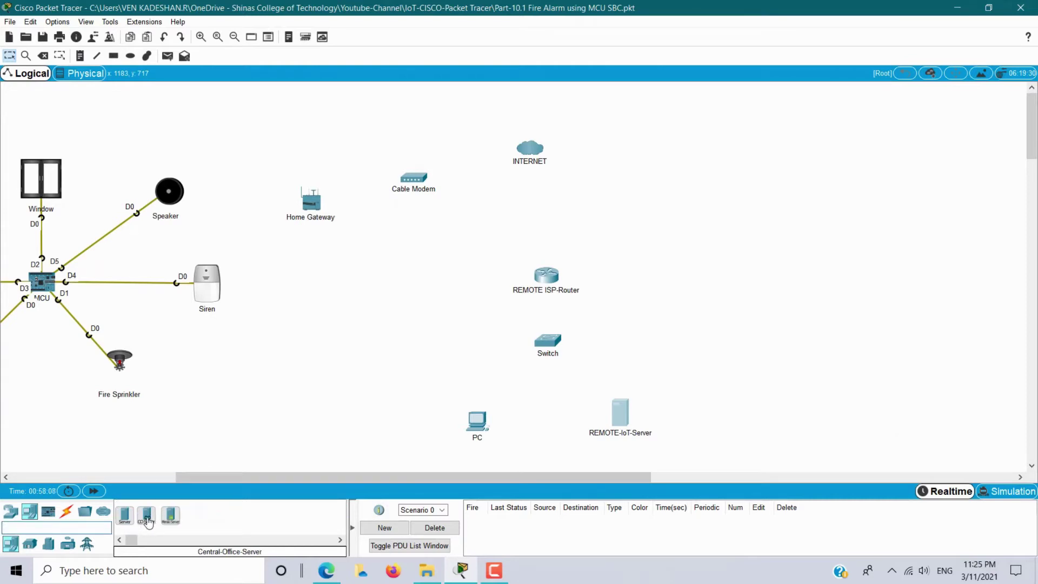
pyautogui.click(148, 519)
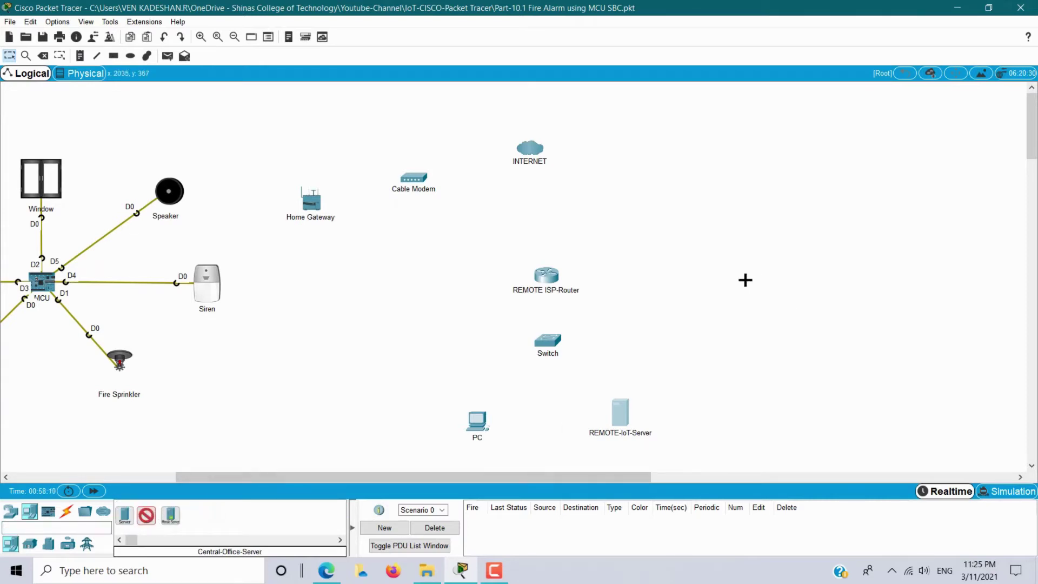
pyautogui.click(744, 271)
pyautogui.click(767, 294)
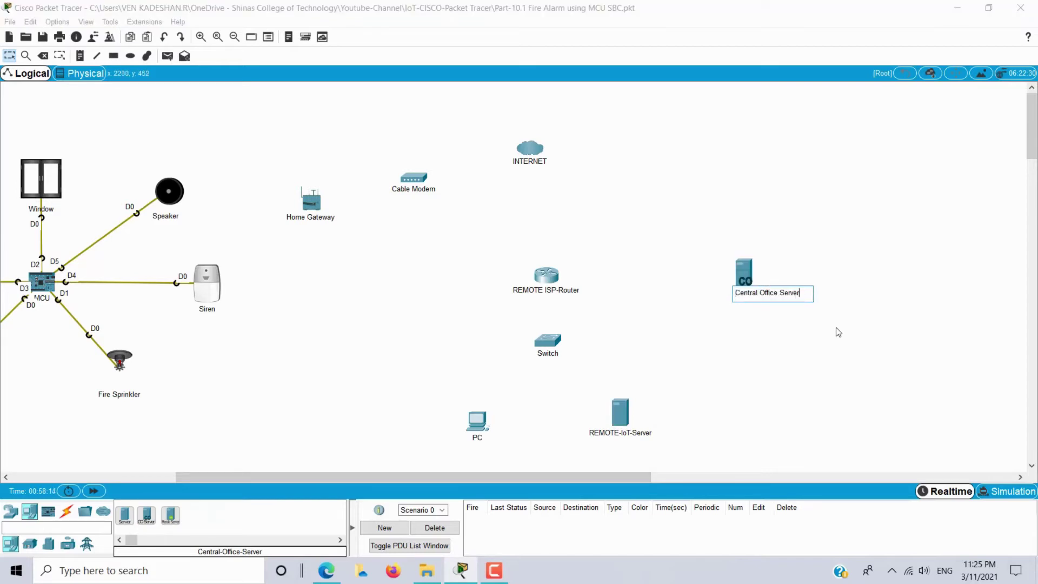
pyautogui.click(834, 344)
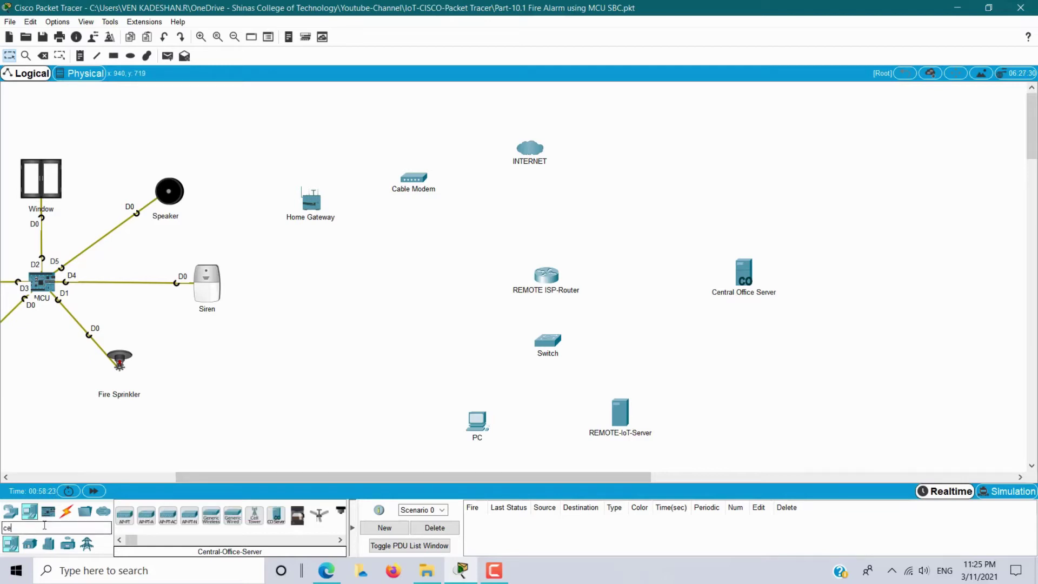
# Add a Cell Tower beside the Central Office Server and a Smartphone-PT renamed Smartphone.
pyautogui.click(123, 515)
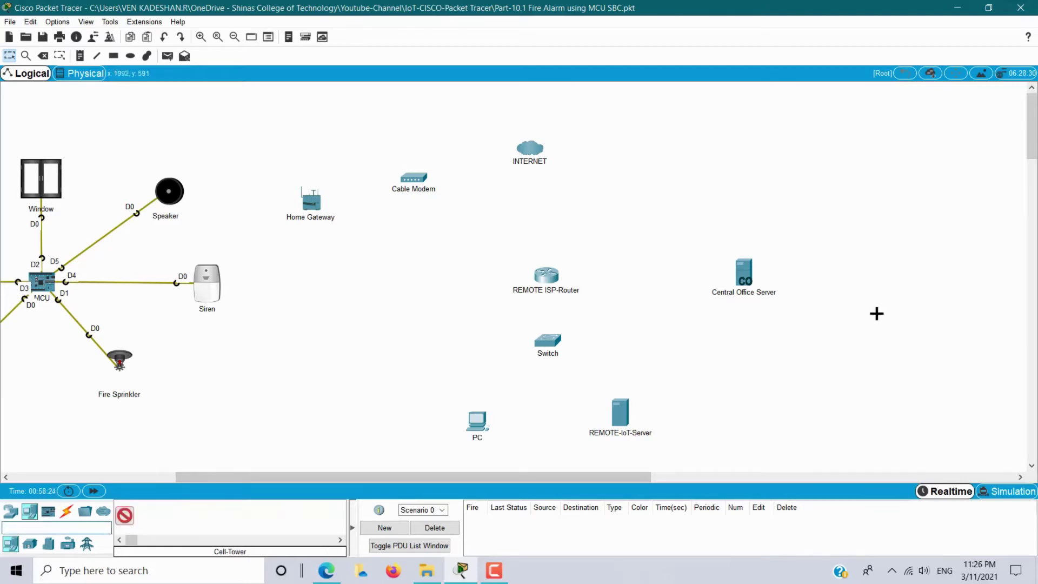
pyautogui.click(854, 257)
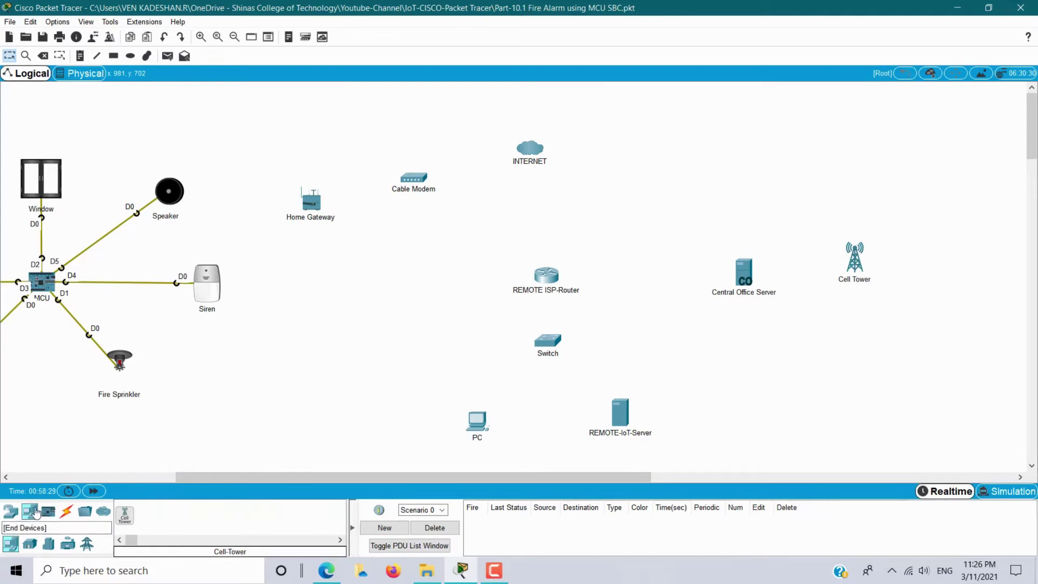
pyautogui.click(32, 513)
pyautogui.click(338, 511)
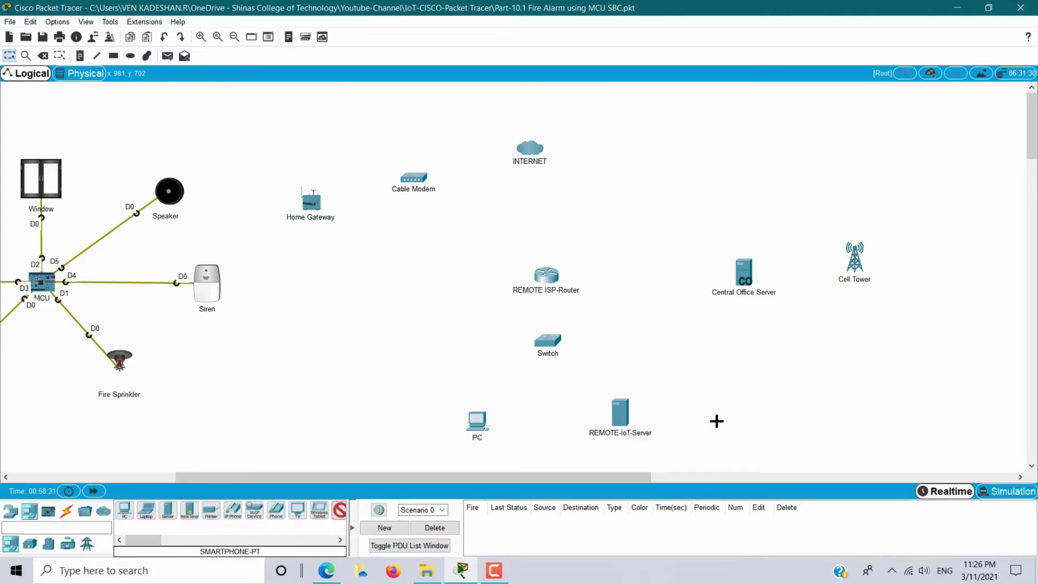
pyautogui.click(938, 177)
pyautogui.click(949, 197)
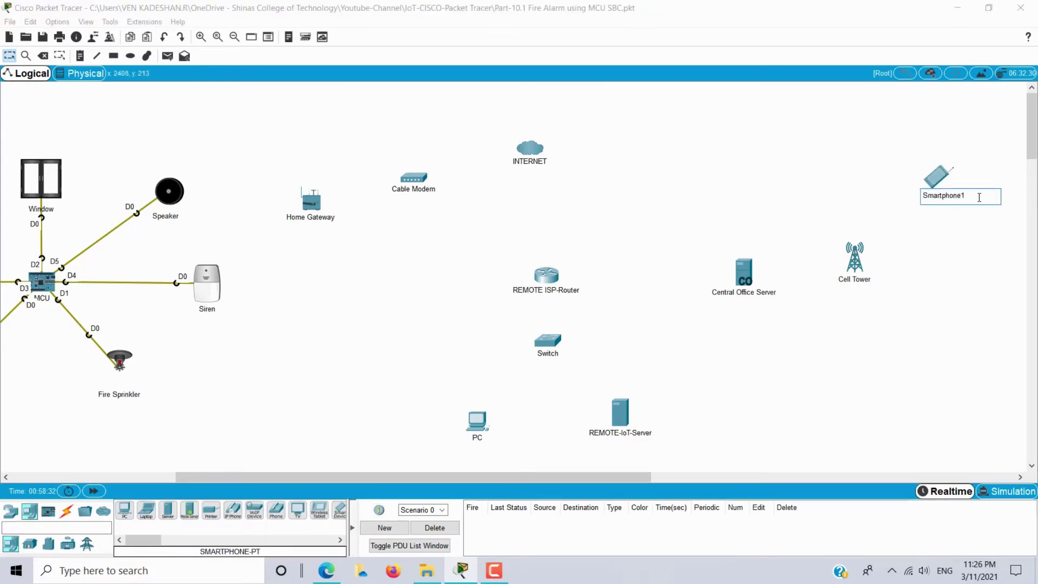
pyautogui.press('BackSpace')
pyautogui.press('Return')
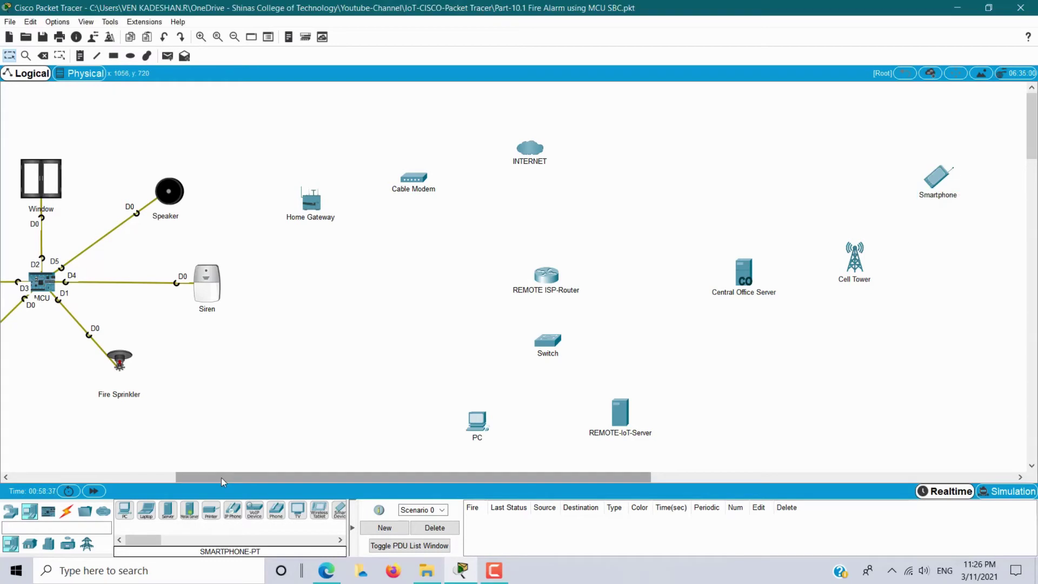
pyautogui.moveTo(221, 477); pyautogui.dragTo(111, 489)
pyautogui.moveTo(71, 136); pyautogui.dragTo(652, 435)
pyautogui.moveTo(686, 259); pyautogui.dragTo(895, 456)
pyautogui.moveTo(457, 478); pyautogui.dragTo(605, 490)
pyautogui.moveTo(608, 141); pyautogui.dragTo(971, 371)
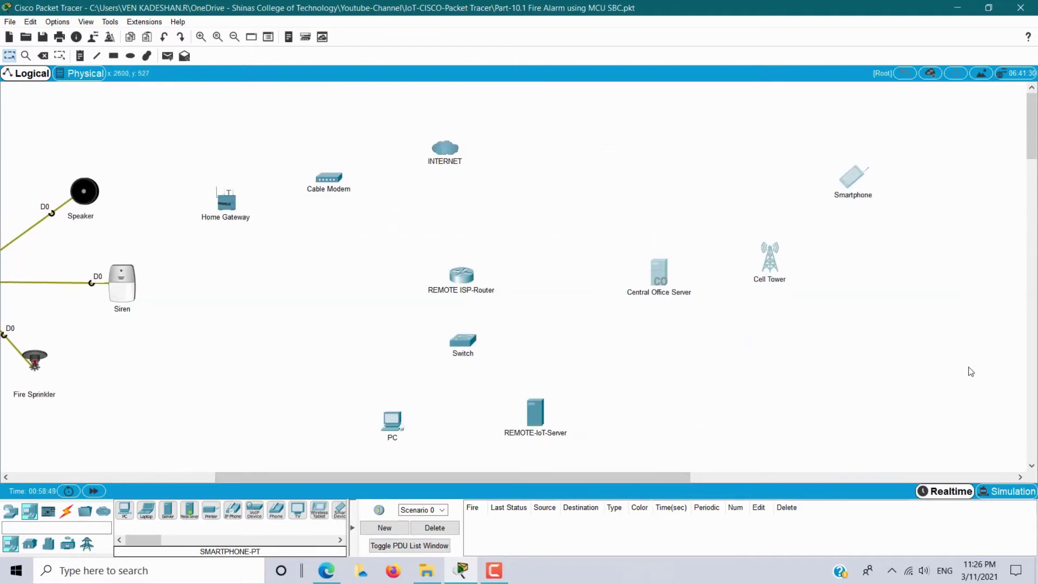
pyautogui.moveTo(459, 477); pyautogui.dragTo(296, 478)
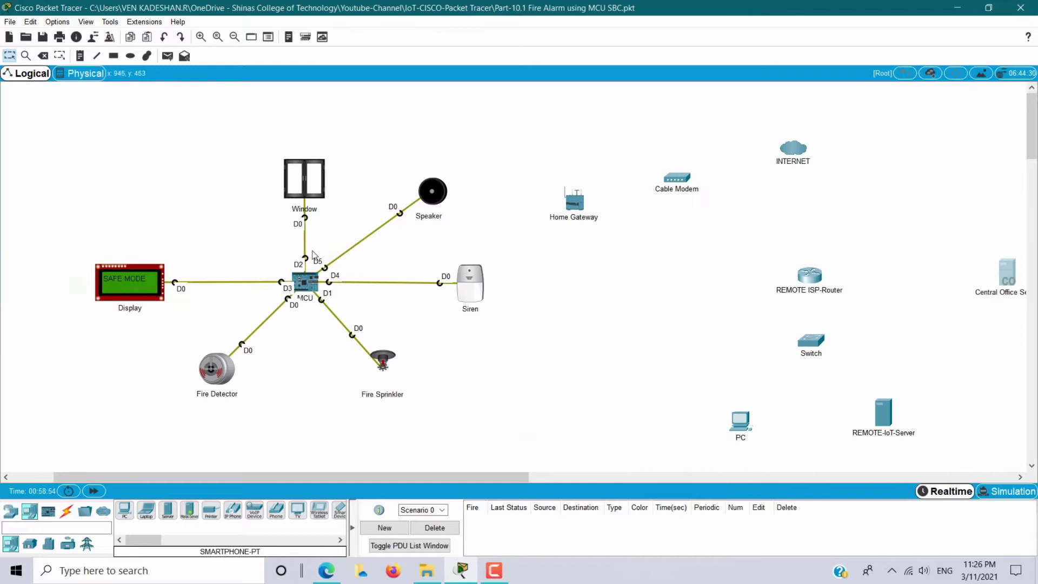
pyautogui.moveTo(81, 116); pyautogui.dragTo(600, 446)
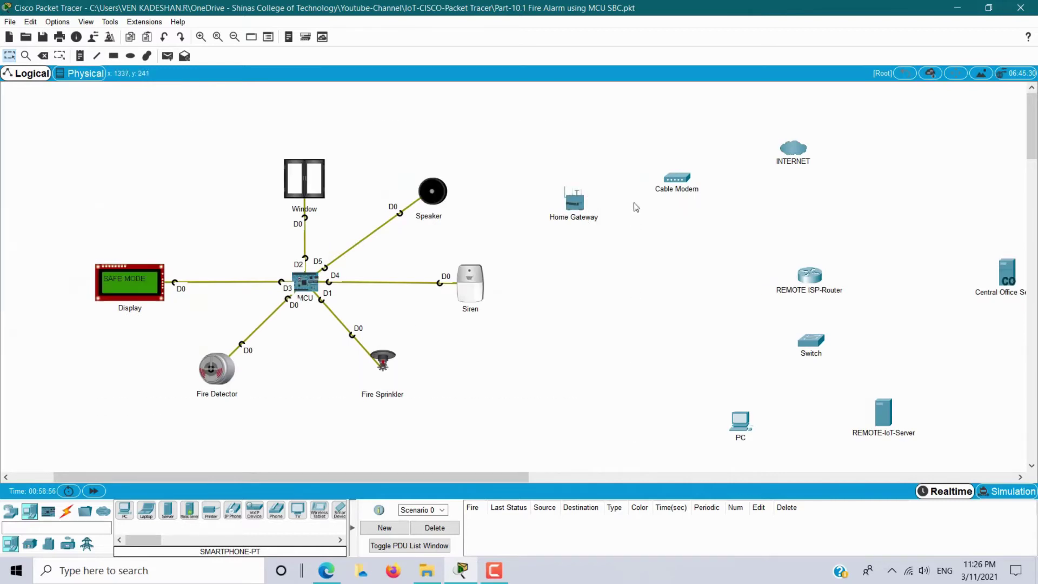
# Open the Home Gateway's config and browse its Internet, LAN and Wireless interface settings.
pyautogui.click(574, 201)
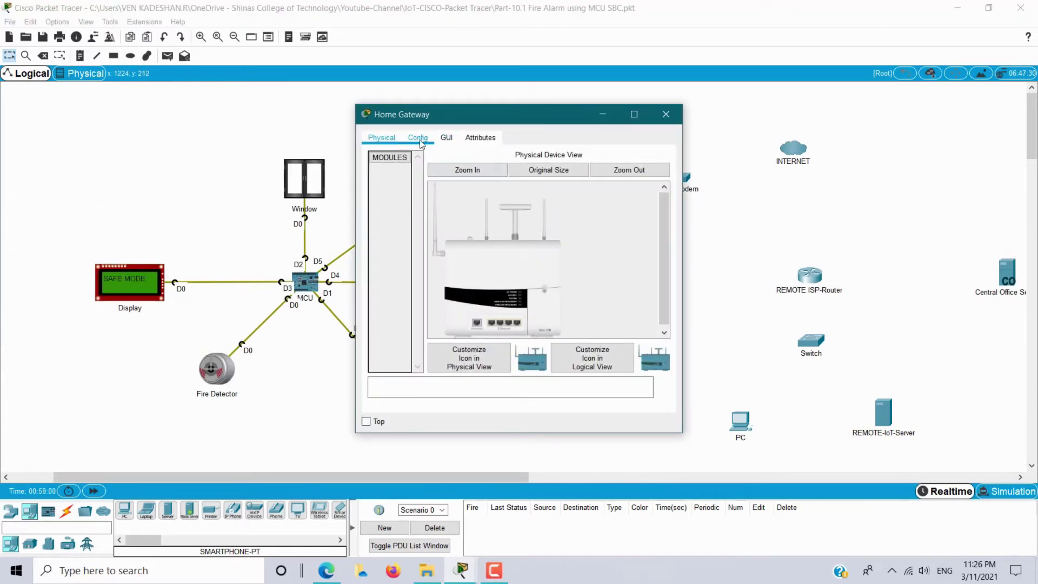
pyautogui.click(420, 140)
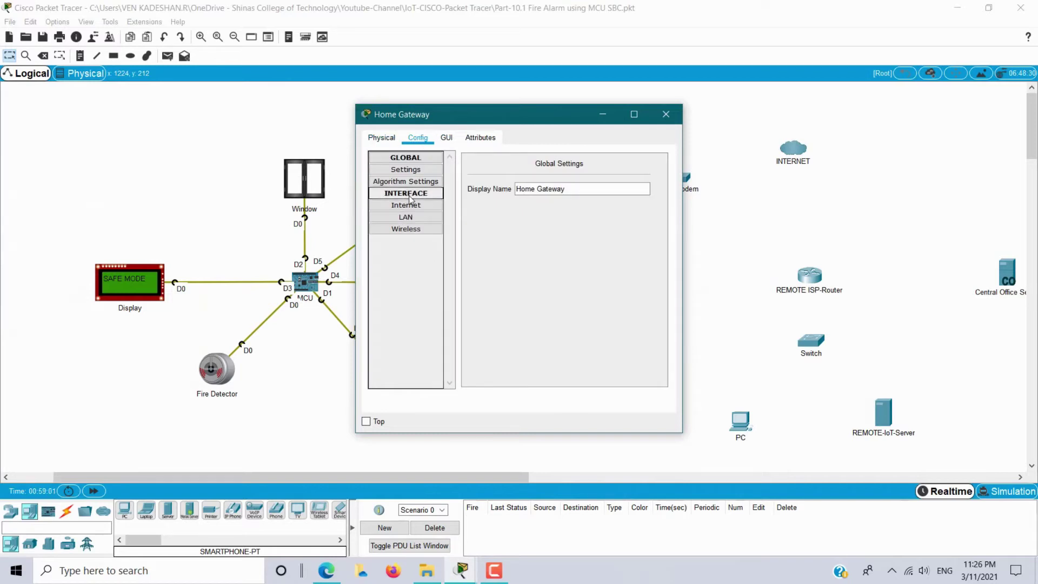
pyautogui.click(410, 194)
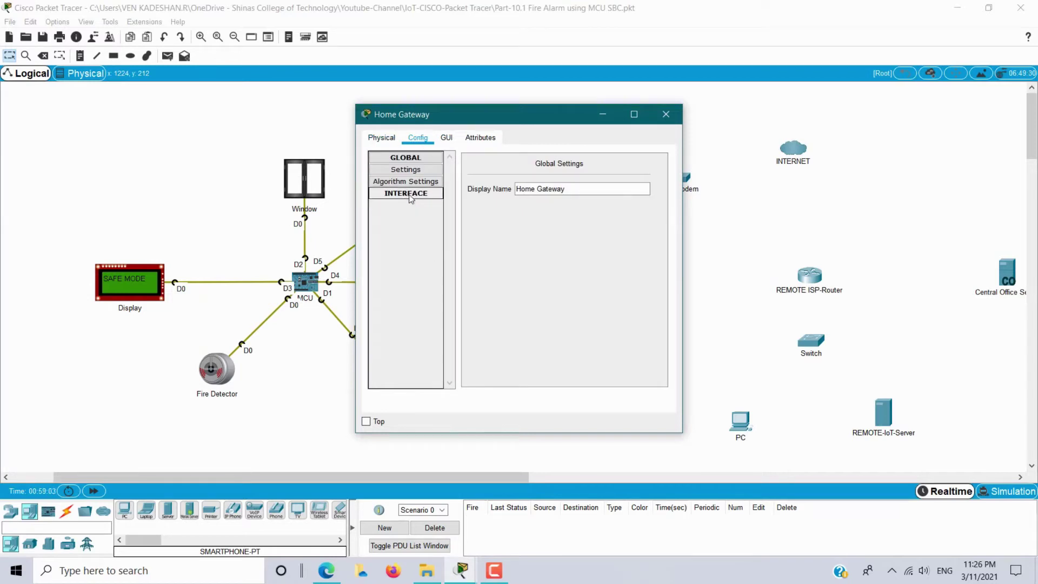
pyautogui.click(410, 194)
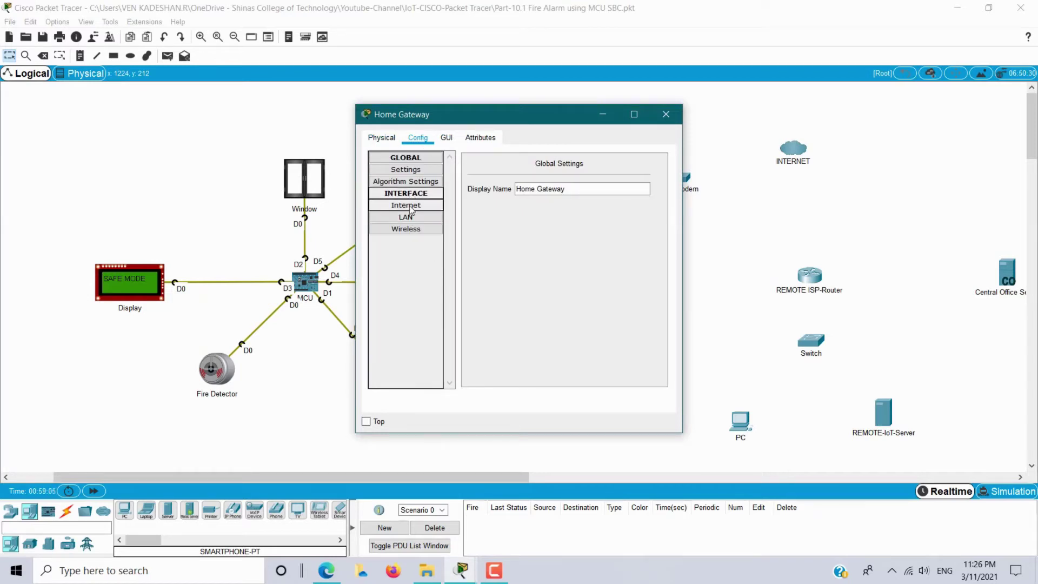
pyautogui.click(406, 205)
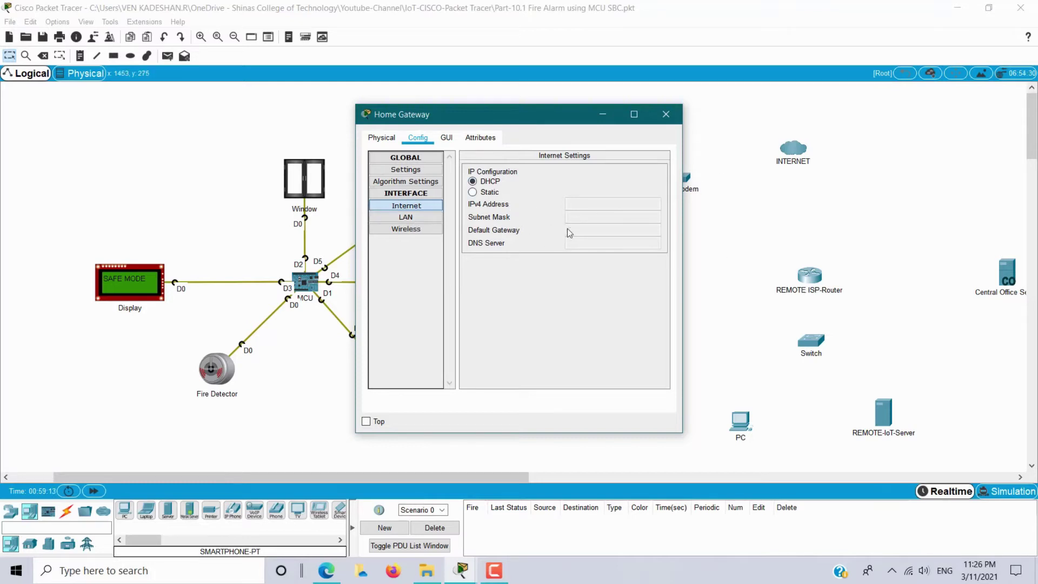
pyautogui.click(424, 221)
pyautogui.moveTo(502, 124); pyautogui.dragTo(653, 115)
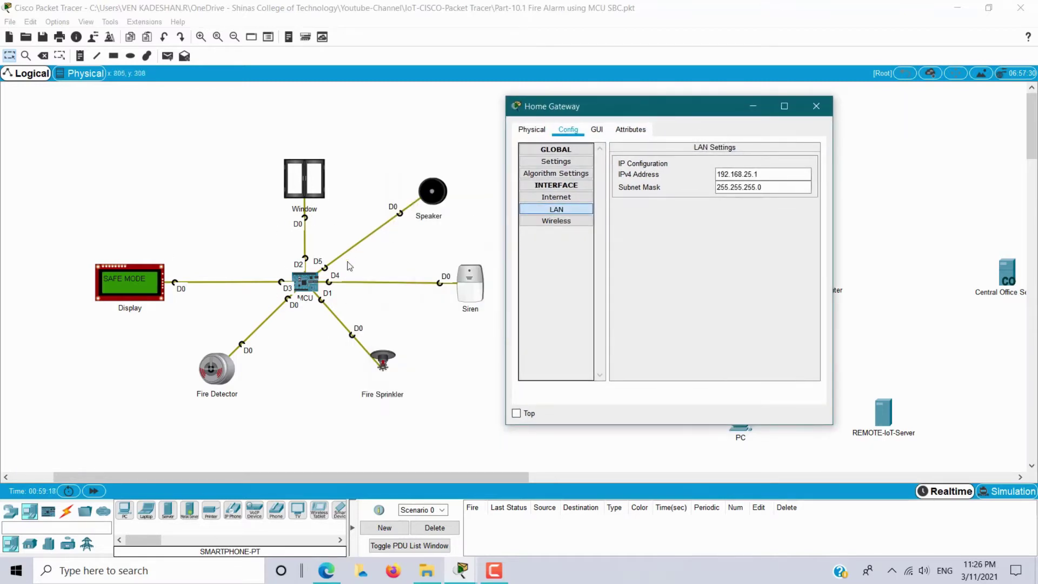
pyautogui.click(562, 222)
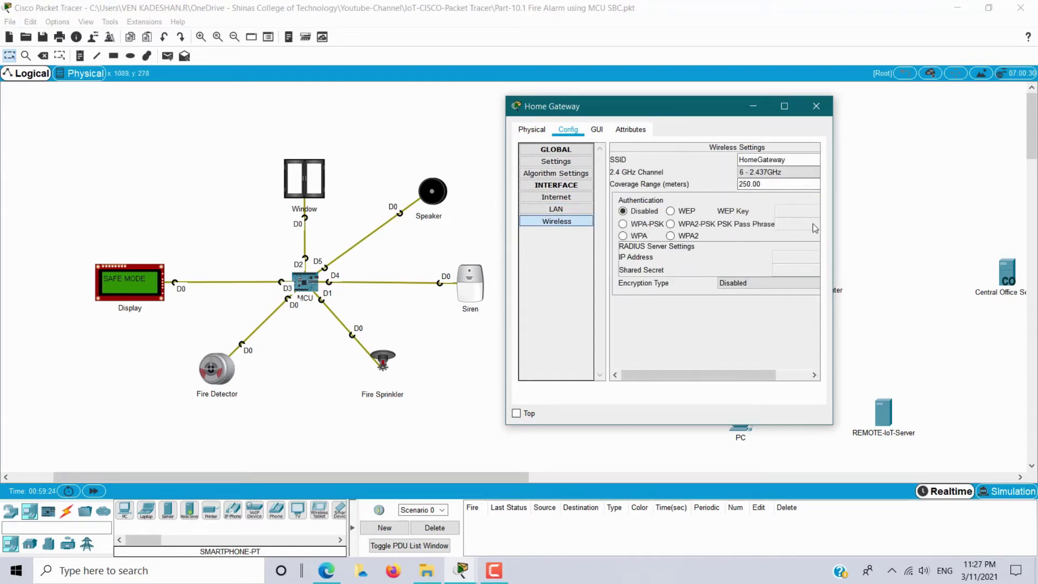
pyautogui.moveTo(833, 229); pyautogui.dragTo(969, 224)
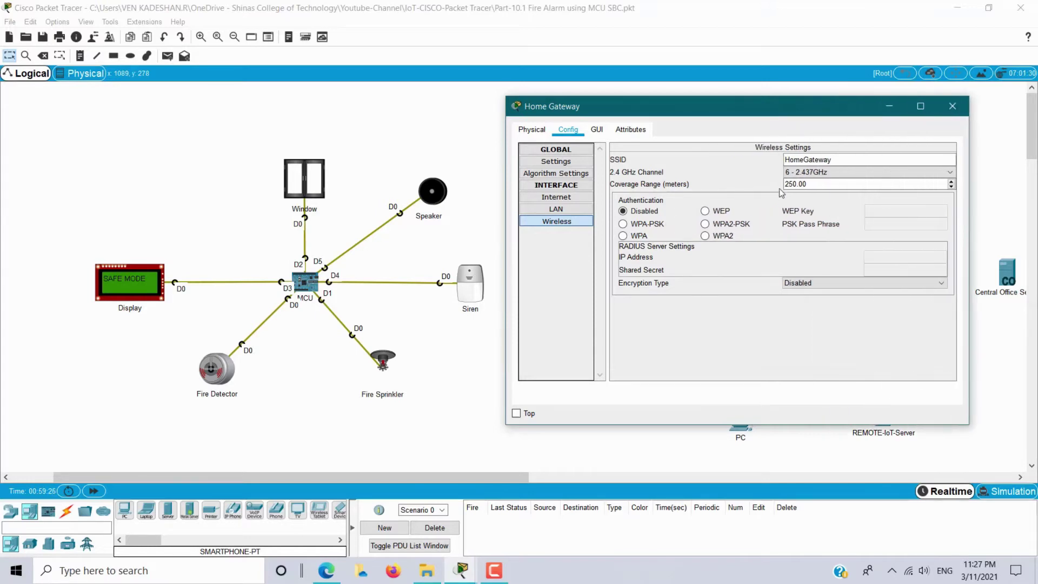
# Secure the HomeGateway SSID with WPA2-PSK and a pass phrase, then reopen to verify it saved.
pyautogui.click(795, 162)
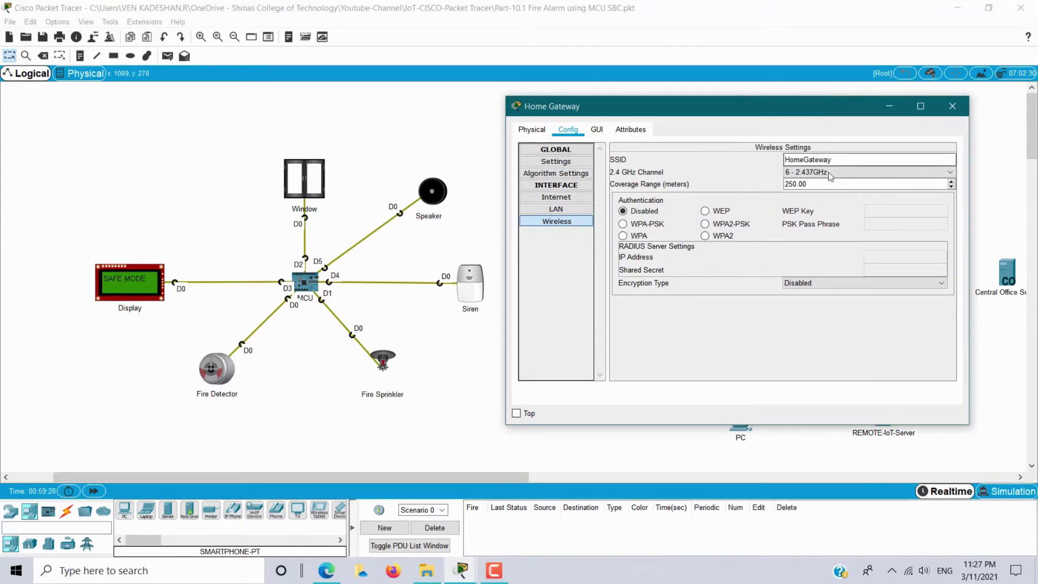
pyautogui.click(705, 224)
pyautogui.click(883, 223)
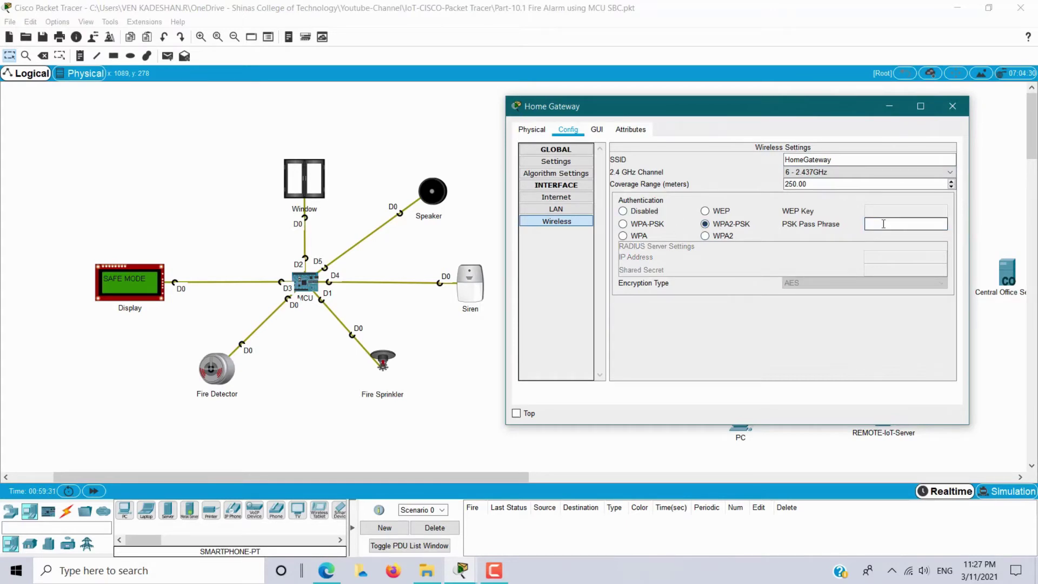
pyautogui.write('wless1234')
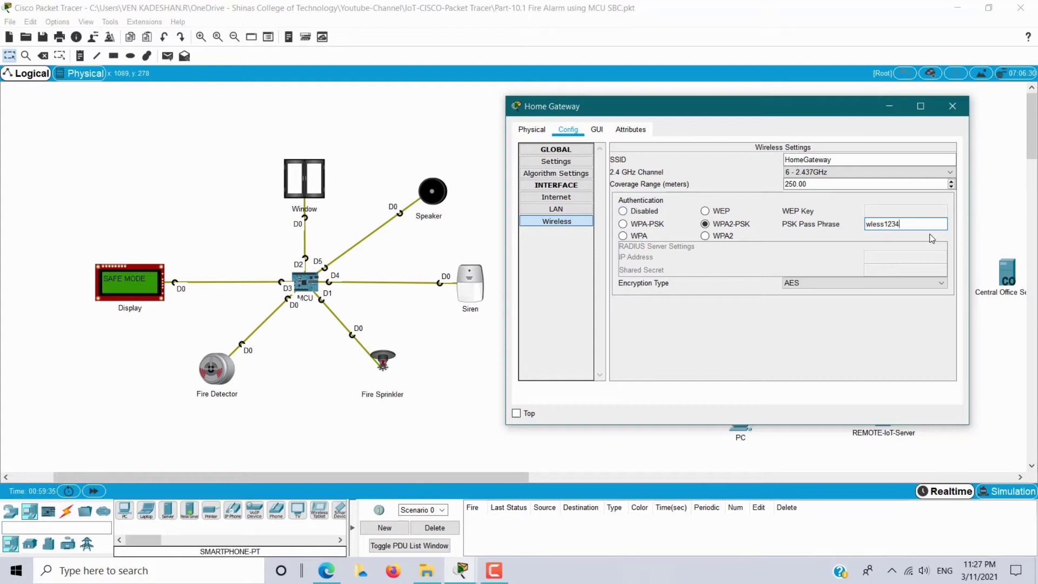
pyautogui.click(952, 106)
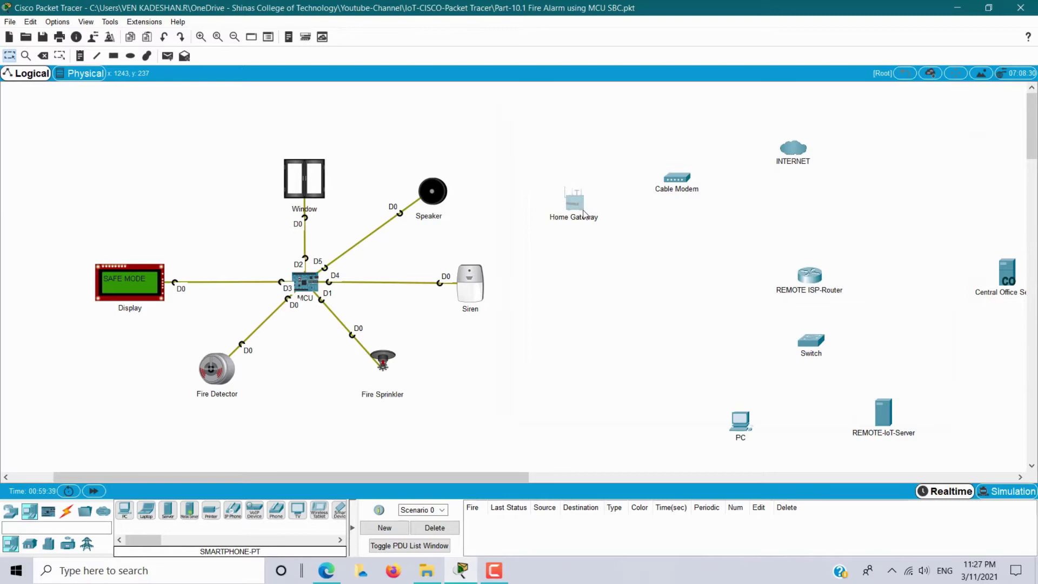
pyautogui.click(582, 210)
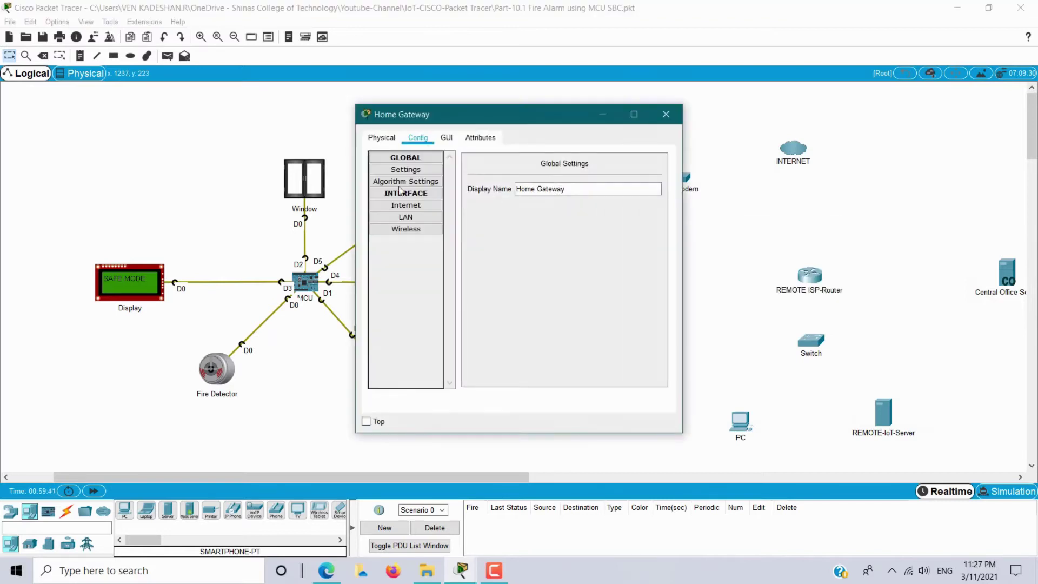
pyautogui.click(406, 229)
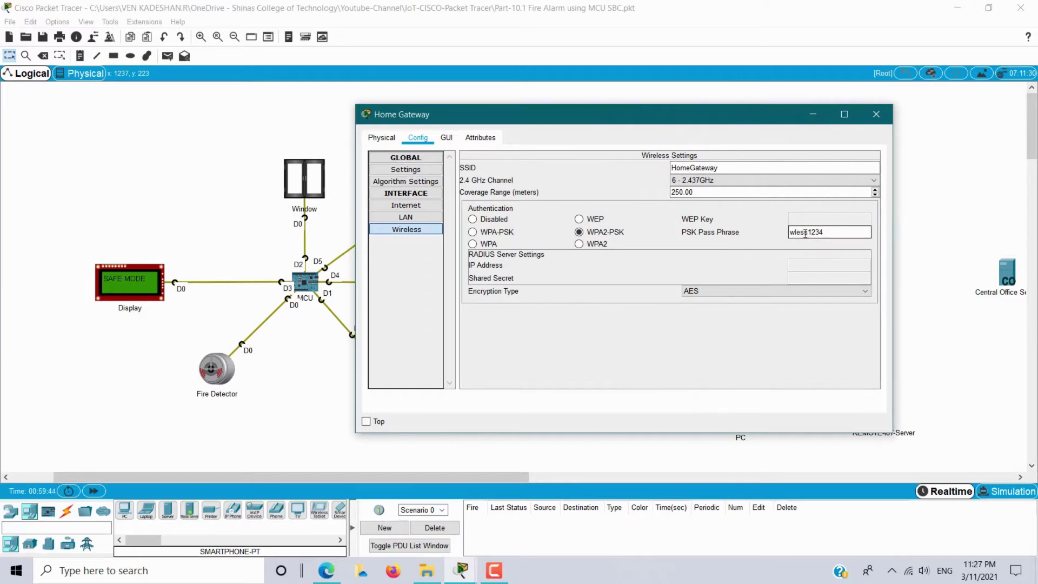
pyautogui.click(875, 114)
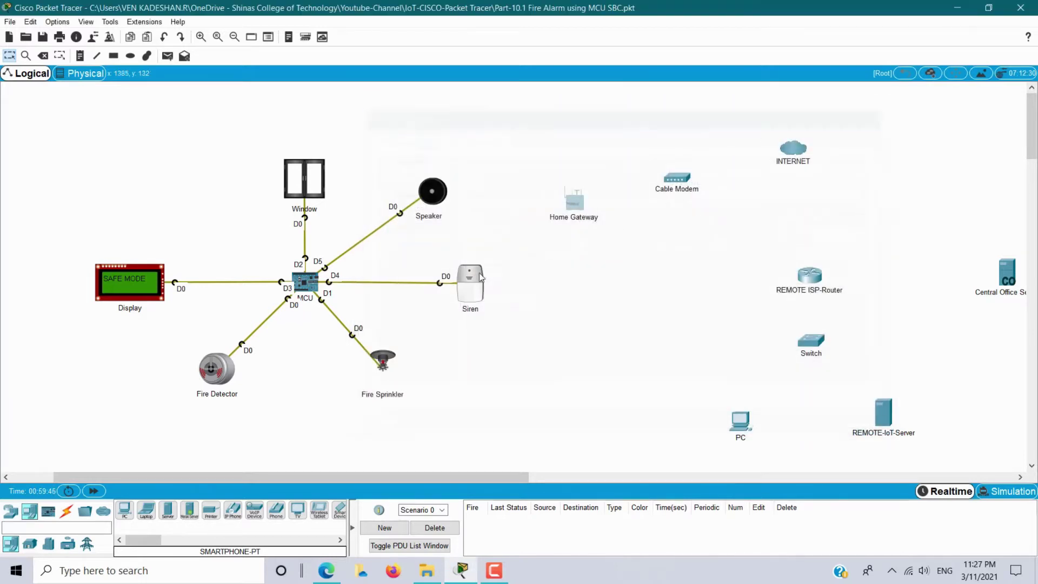
# Open the MCU's Config tab and view its network interfaces.
pyautogui.click(306, 283)
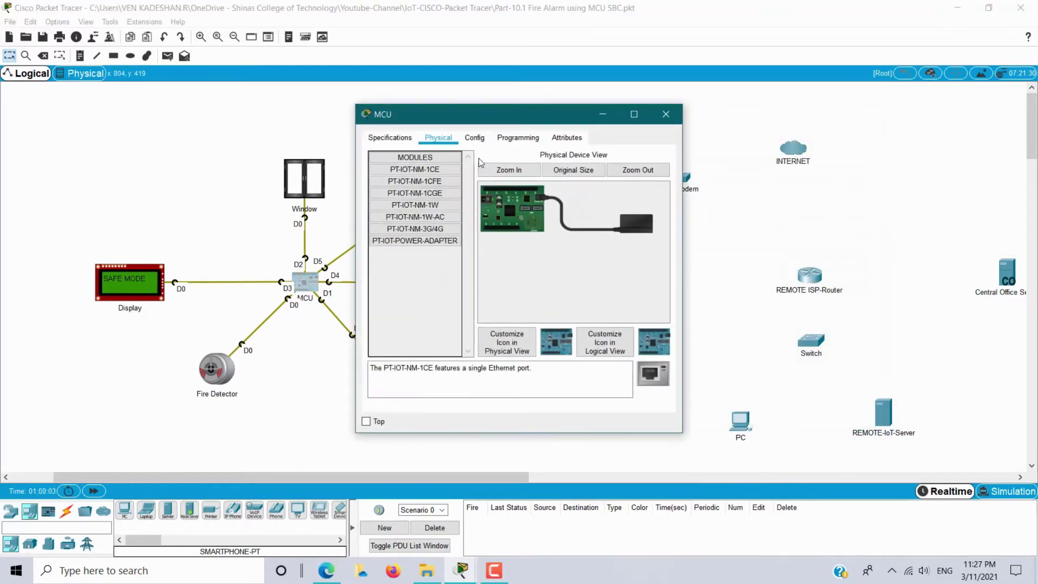
pyautogui.click(475, 138)
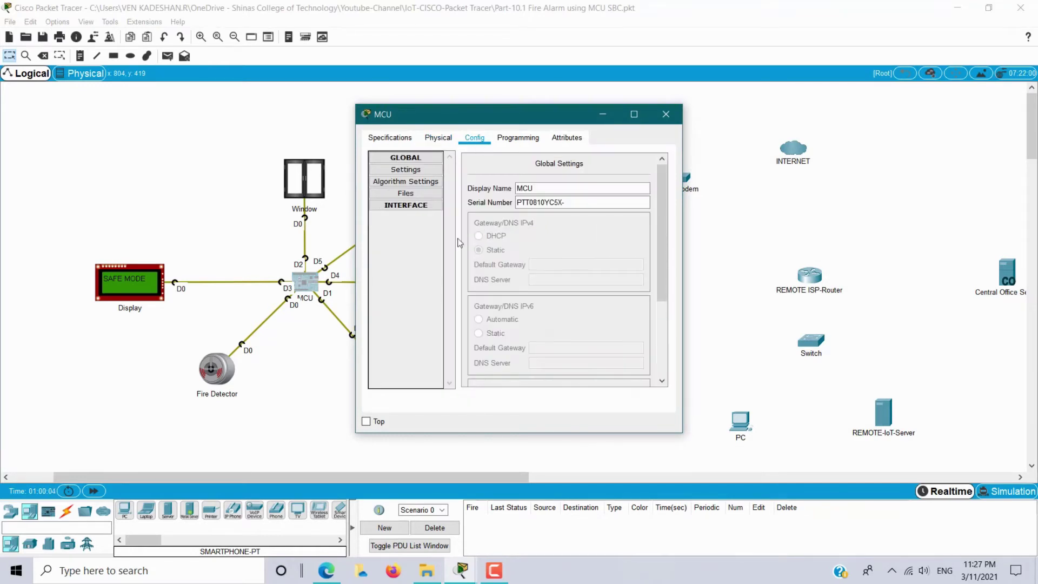
pyautogui.click(410, 209)
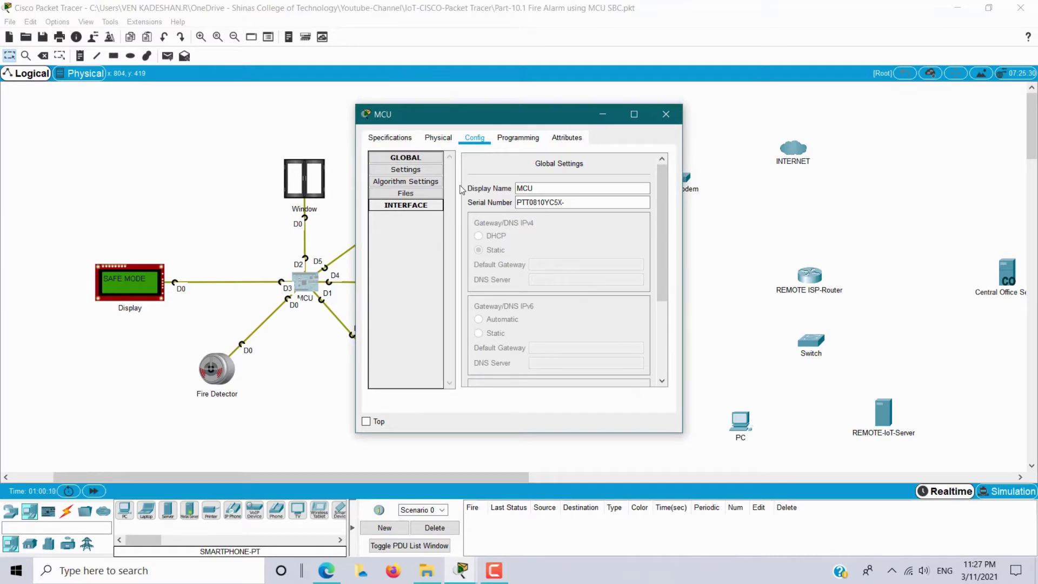
pyautogui.moveTo(479, 122); pyautogui.dragTo(717, 113)
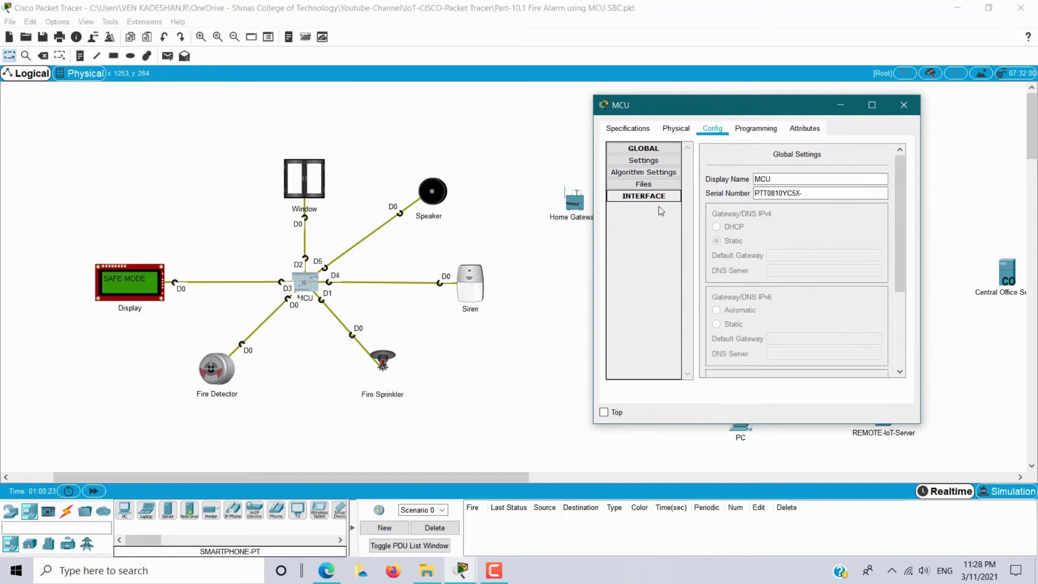
# Install the PT-IOT-NM-1W module on the Physical tab and open the Wireless0 interface settings.
pyautogui.click(676, 129)
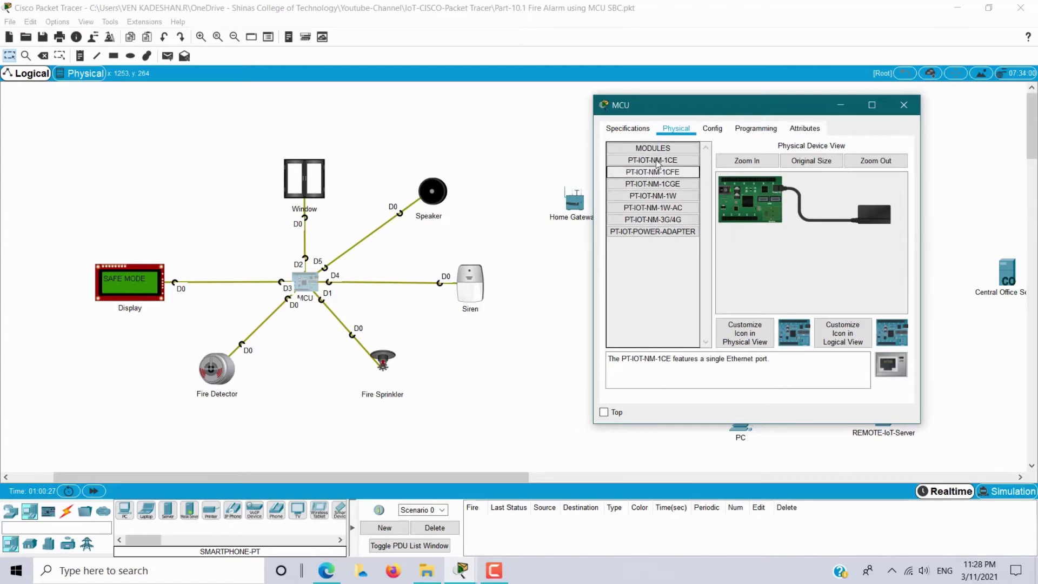
pyautogui.click(668, 196)
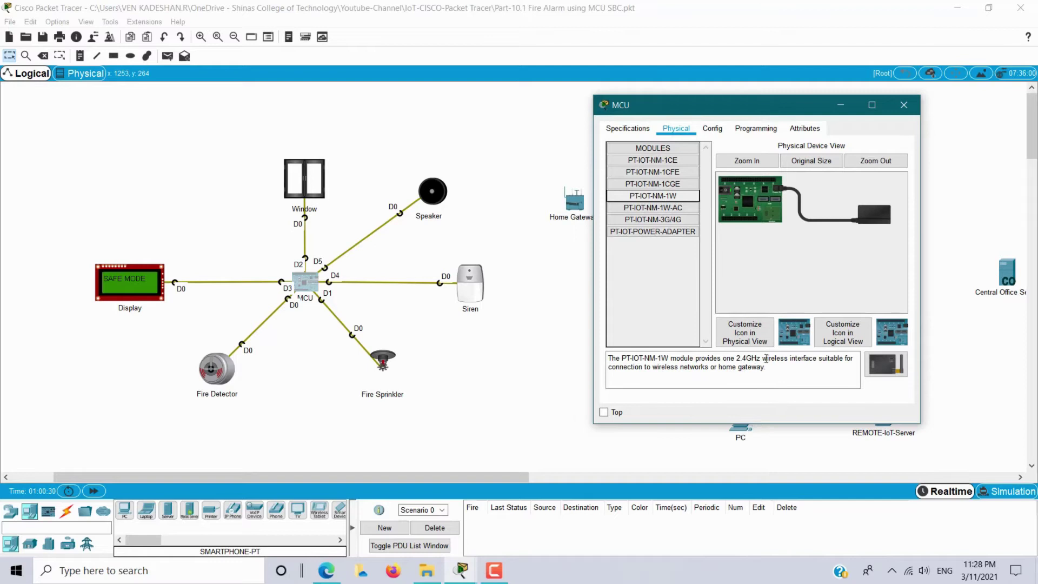
pyautogui.moveTo(762, 359); pyautogui.dragTo(819, 358)
pyautogui.moveTo(680, 197); pyautogui.dragTo(777, 219)
pyautogui.click(712, 130)
pyautogui.click(648, 209)
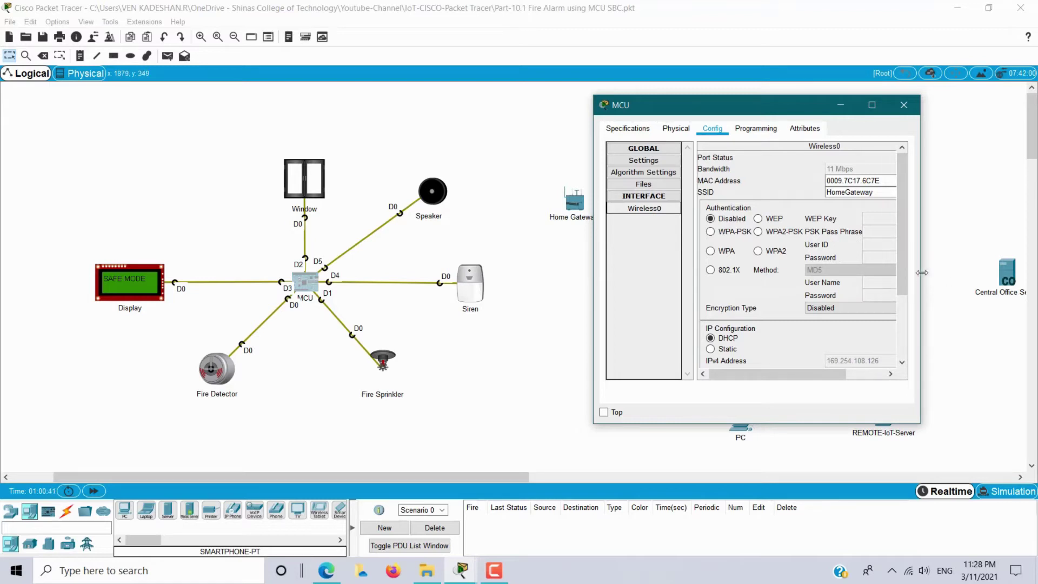
pyautogui.moveTo(921, 273); pyautogui.dragTo(997, 270)
# Join the MCU to HomeGateway with WPA2-PSK and the pass phrase, renew DHCP, and check gateway 192.168.25.1.
pyautogui.click(892, 192)
pyautogui.moveTo(892, 192); pyautogui.dragTo(836, 193)
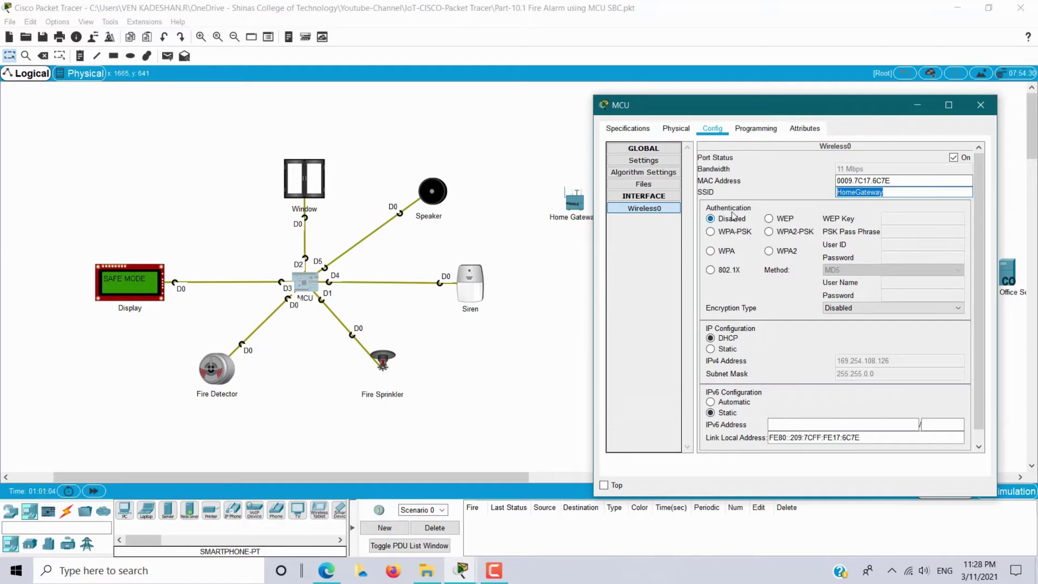
pyautogui.click(790, 233)
pyautogui.click(916, 229)
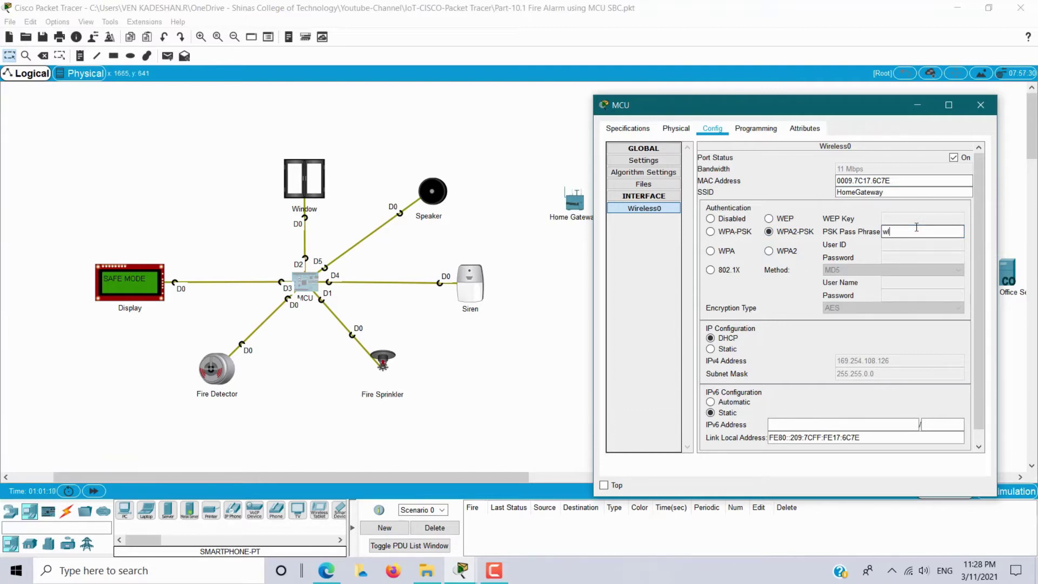
pyautogui.write('wless1234')
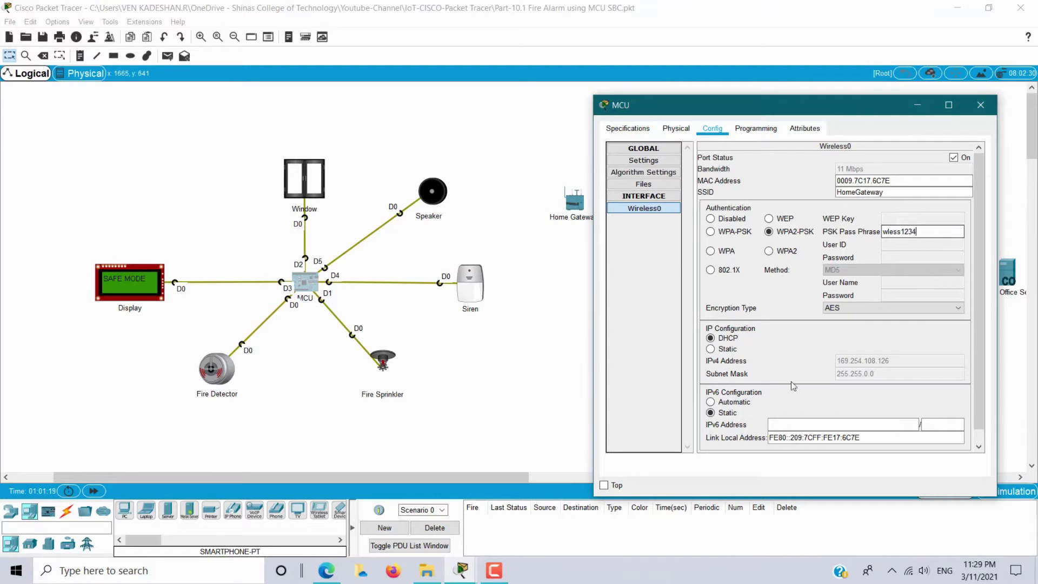
pyautogui.click(727, 350)
pyautogui.click(730, 338)
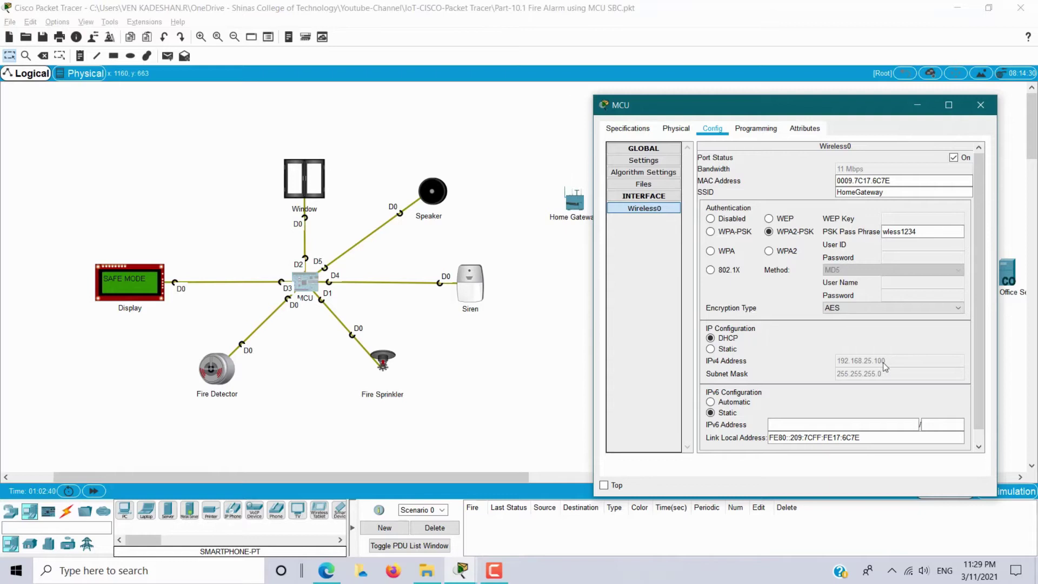
pyautogui.click(636, 164)
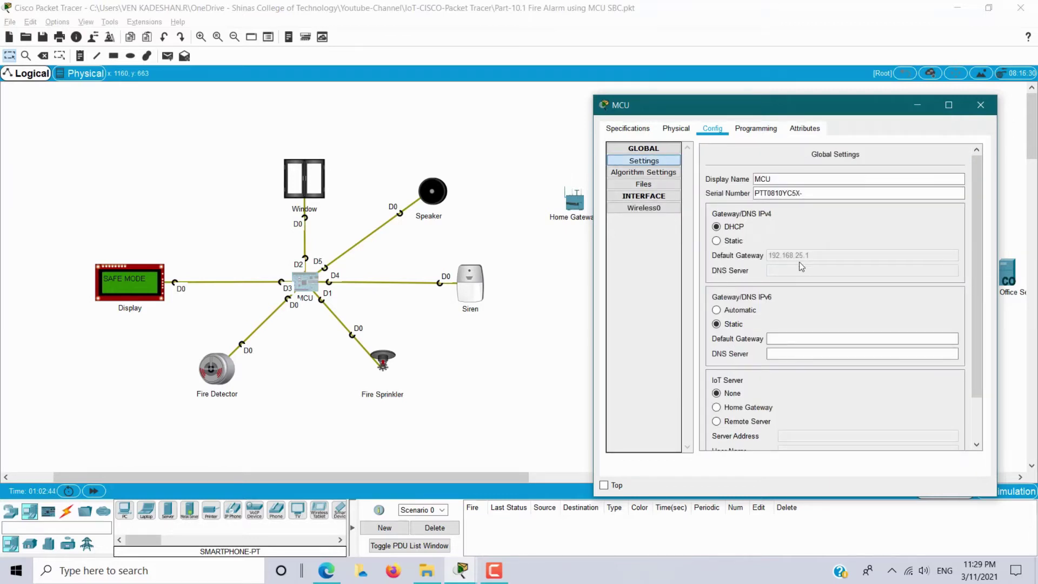
# Confirm the Home Gateway's LAN IPv4 address 192.168.25.1, then close the gateway and MCU windows.
pyautogui.click(576, 207)
pyautogui.click(576, 208)
pyautogui.moveTo(515, 118); pyautogui.dragTo(236, 110)
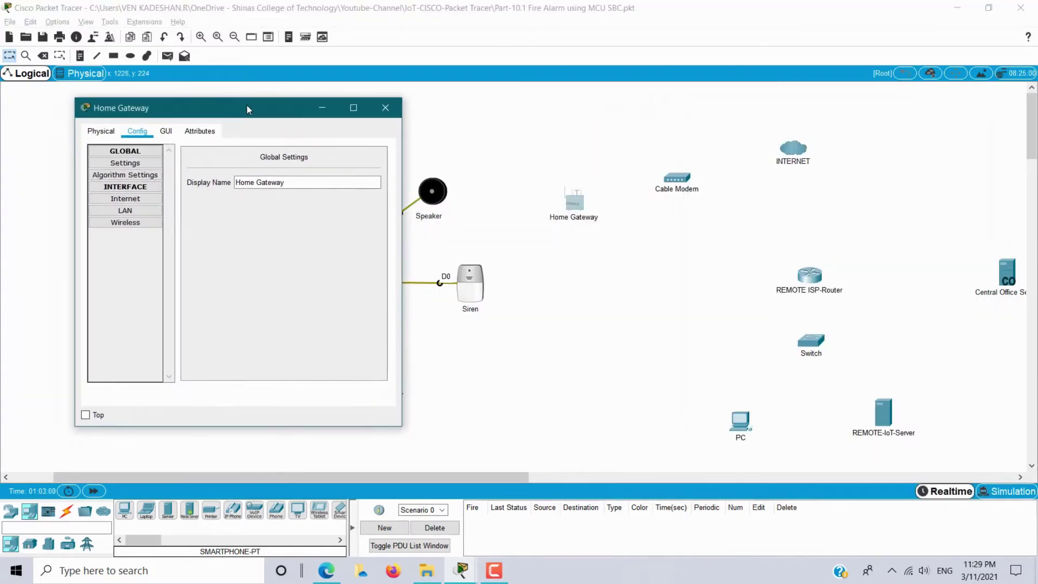
pyautogui.click(148, 213)
pyautogui.tripleClick(337, 174)
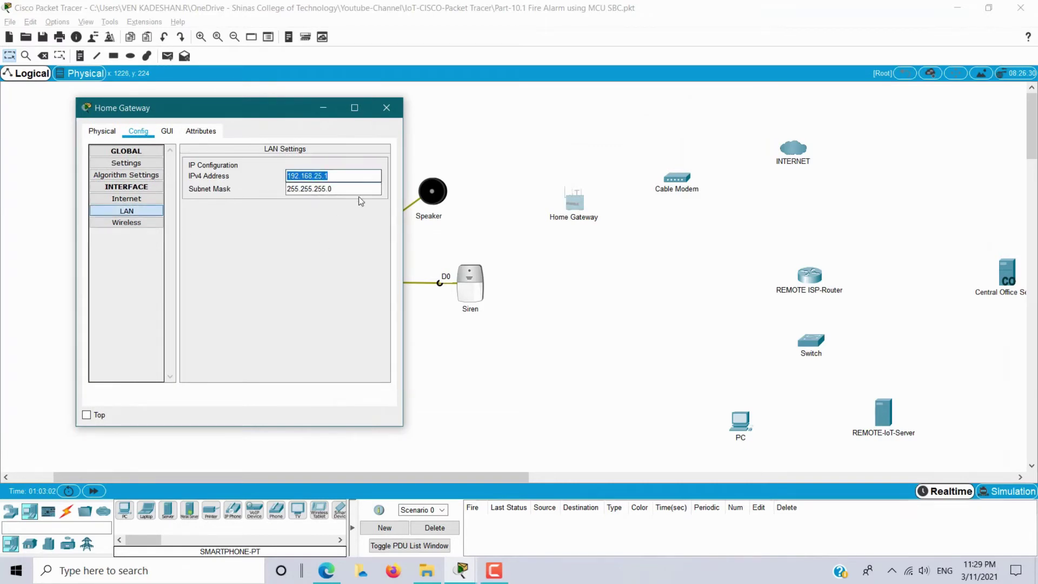
pyautogui.click(815, 263)
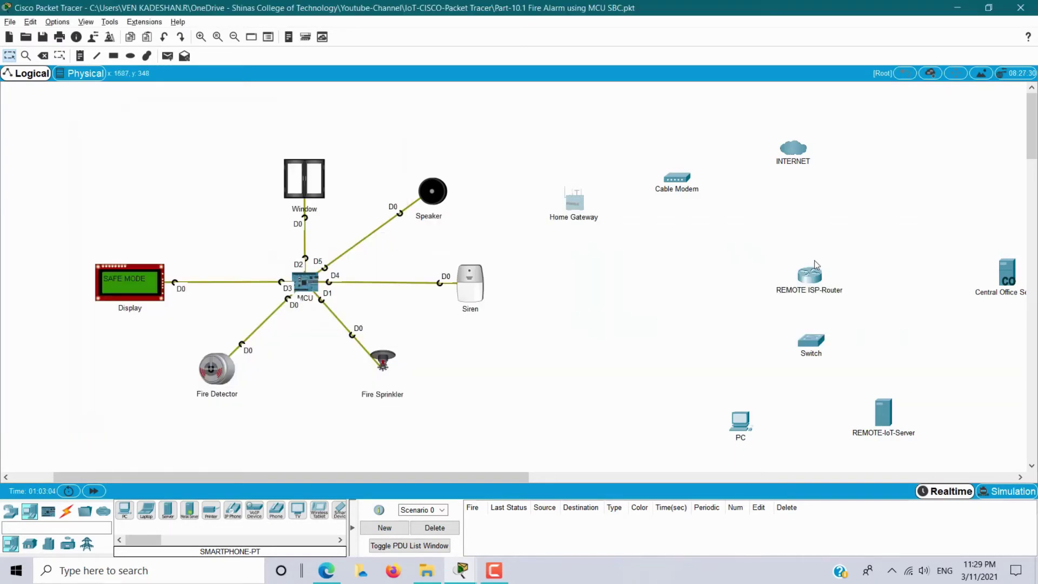
pyautogui.hotkey('alt', 'Tab')
pyautogui.press('Tab')
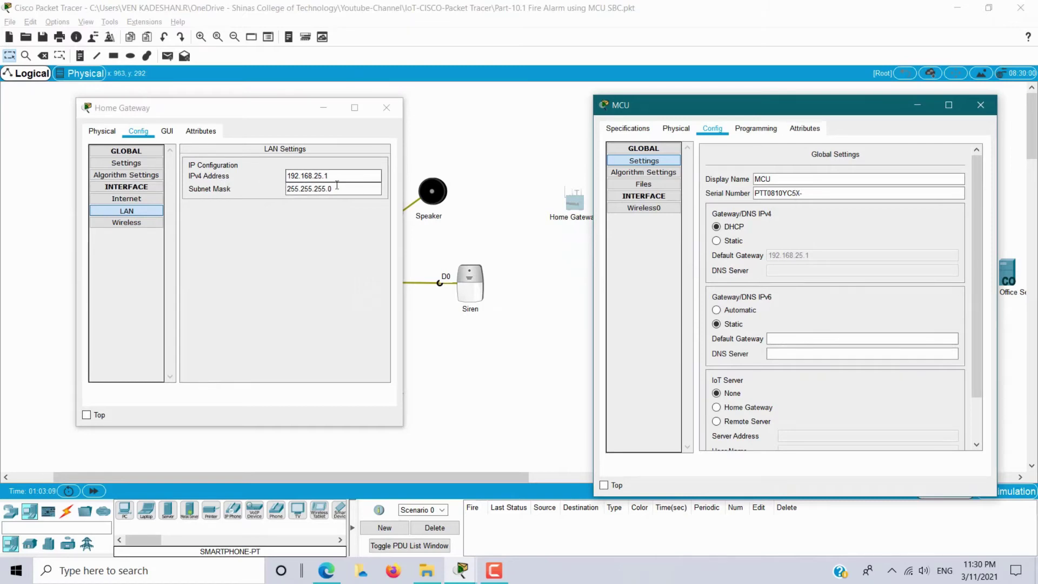
pyautogui.hotkey('alt', 'Tab')
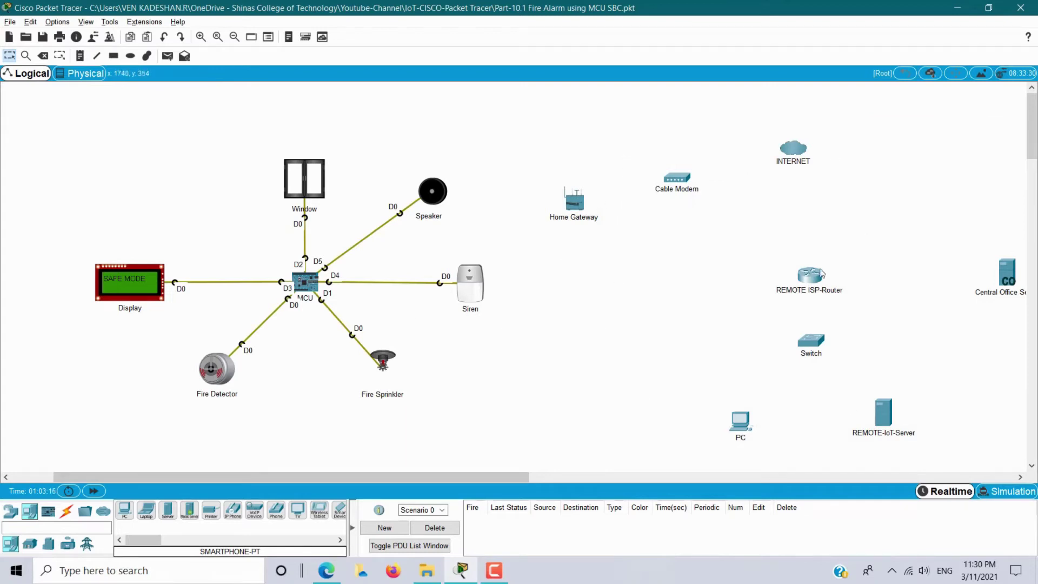
# With automatic cables, chain Home Gateway, Cable Modem, INTERNET, REMOTE ISP-Router, Switch and PC.
pyautogui.click(66, 512)
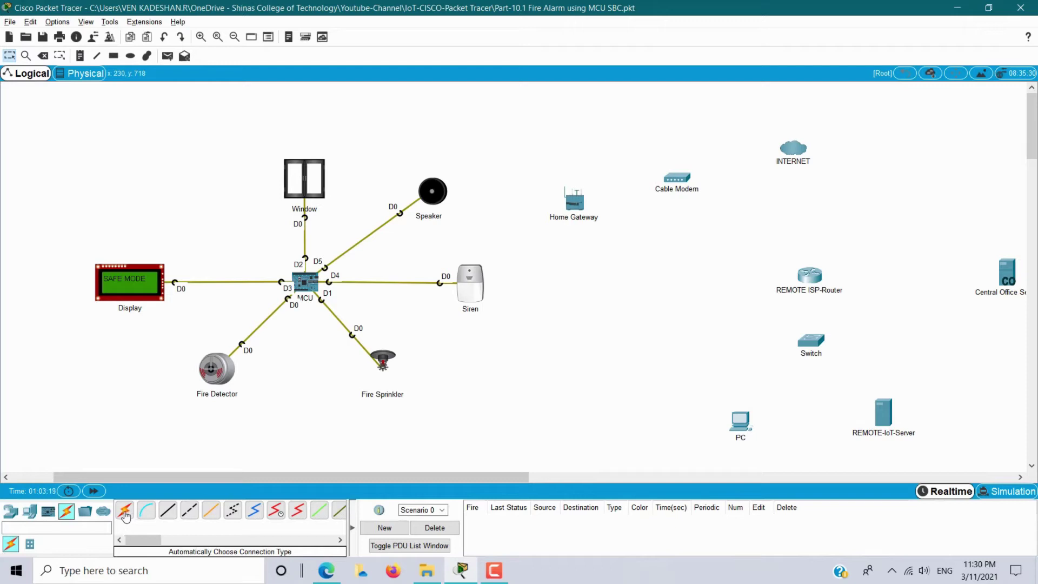
pyautogui.click(124, 514)
pyautogui.click(574, 201)
pyautogui.click(690, 185)
pyautogui.click(691, 181)
pyautogui.click(795, 151)
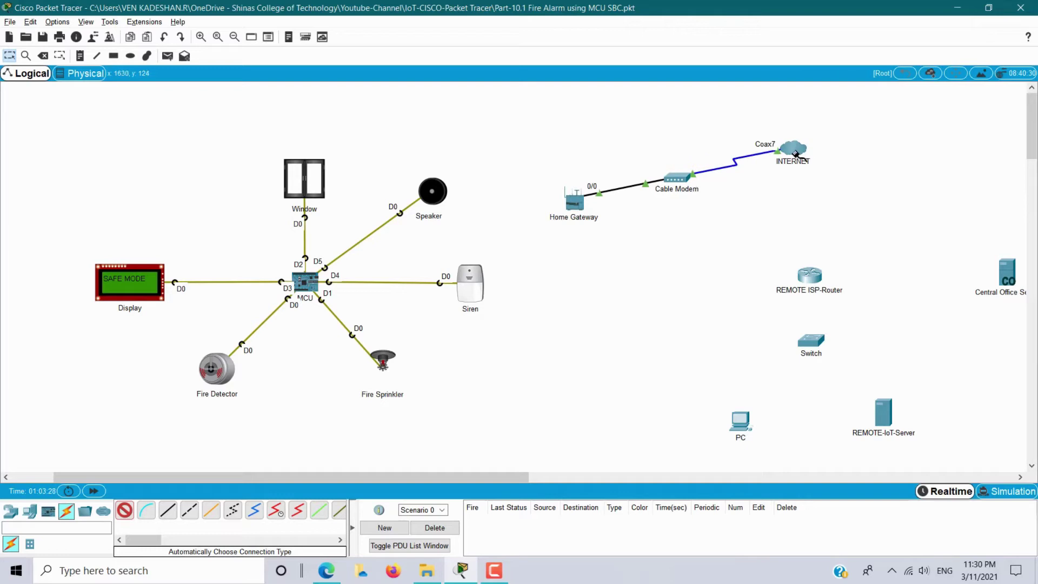
pyautogui.click(795, 152)
pyautogui.click(817, 281)
pyautogui.click(817, 283)
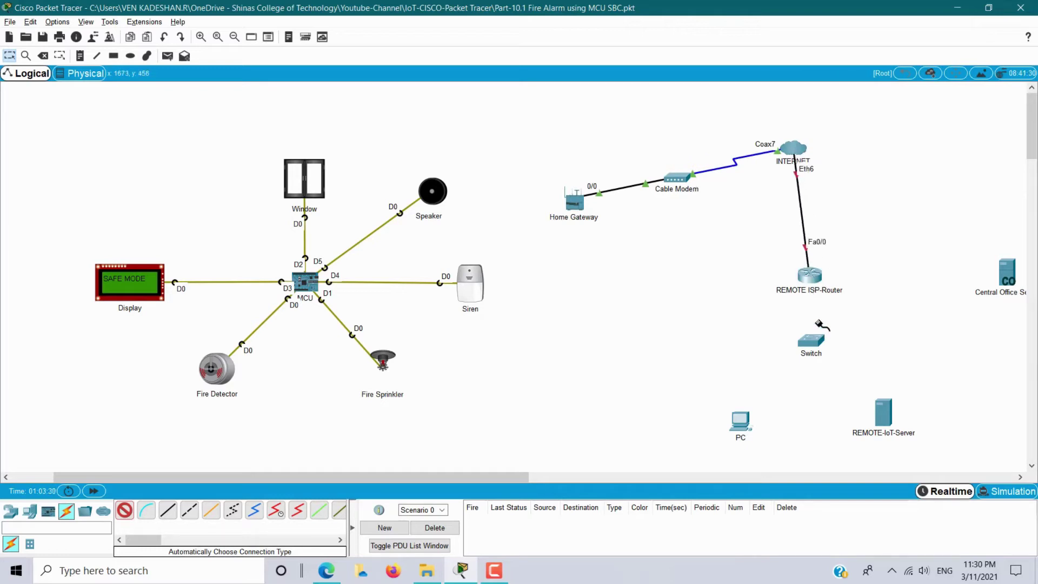
pyautogui.click(815, 325)
pyautogui.click(815, 326)
pyautogui.click(742, 422)
# Cable the Switch to the REMOTE-IoT-Server.
pyautogui.click(822, 352)
pyautogui.click(823, 353)
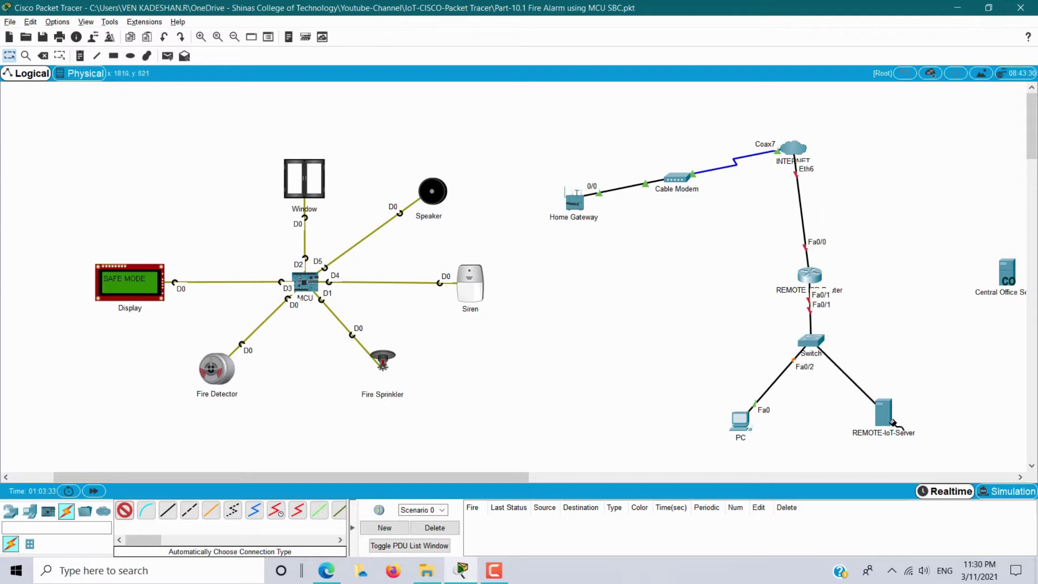
pyautogui.click(884, 415)
pyautogui.moveTo(469, 475); pyautogui.dragTo(531, 475)
# Attempt a REMOTE ISP-Router to Central Office Server cable, dismiss the error, and cancel it.
pyautogui.click(674, 276)
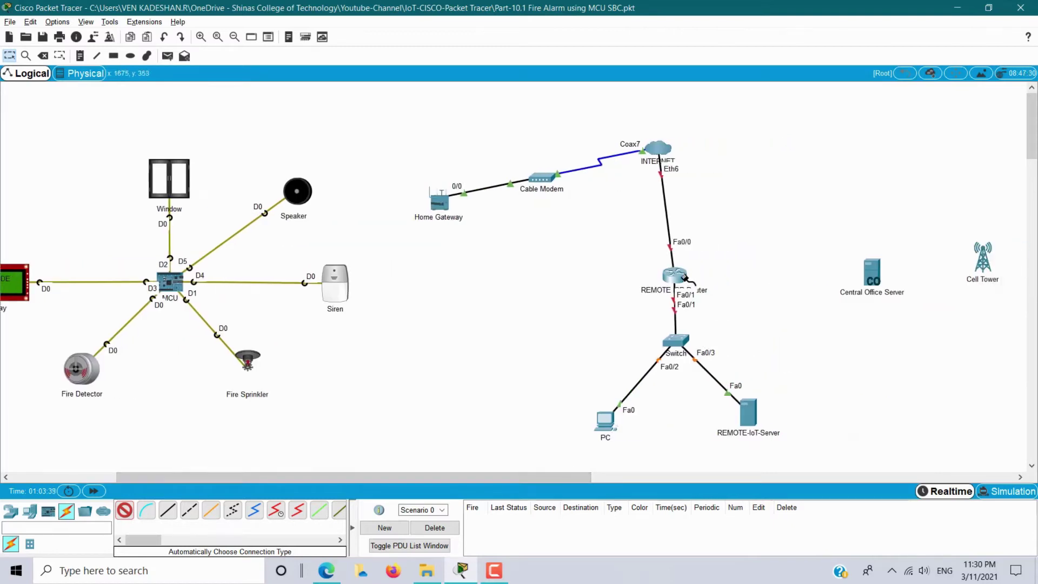
pyautogui.click(871, 272)
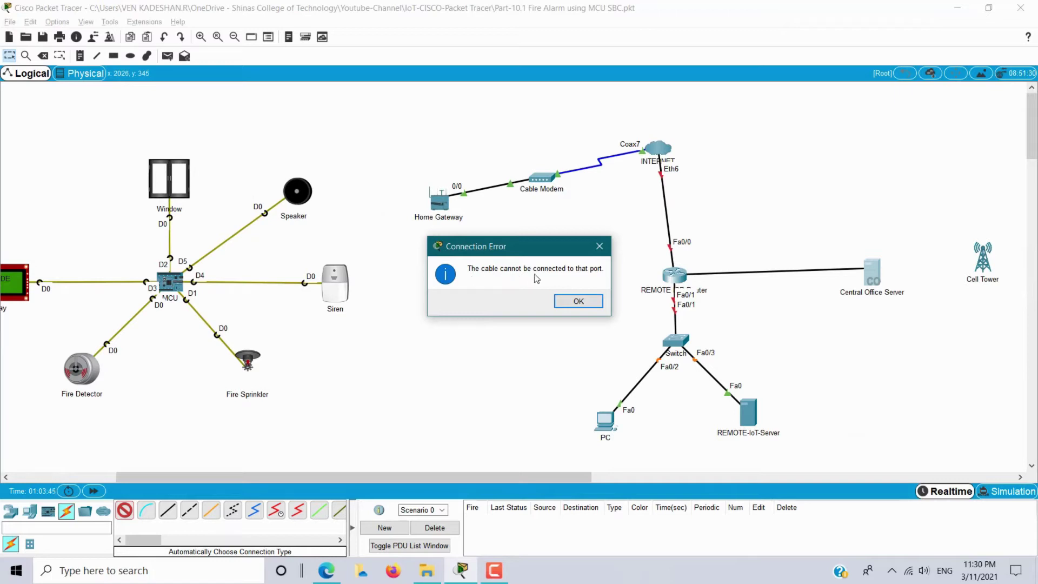
pyautogui.click(595, 297)
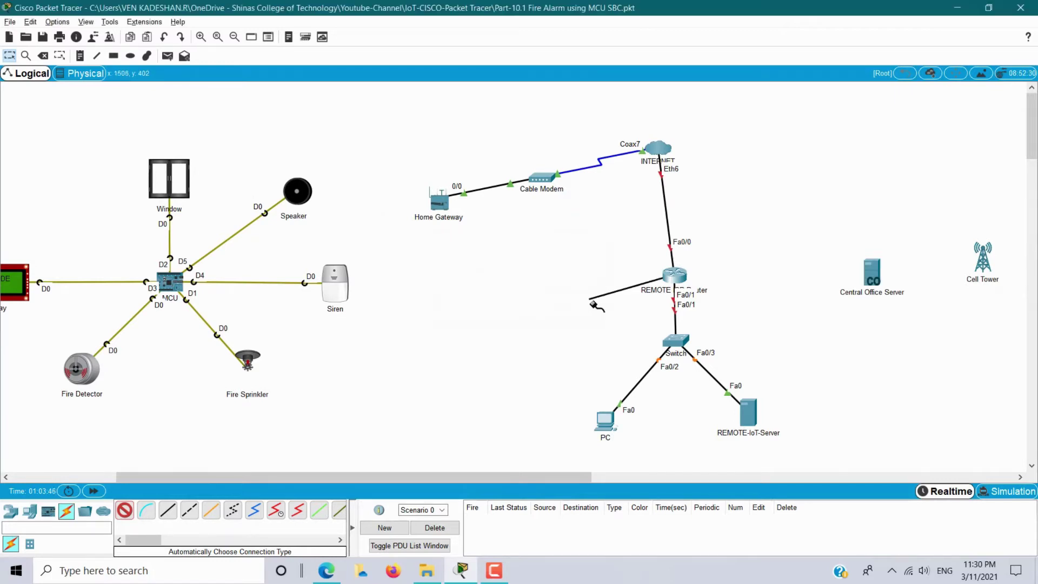
pyautogui.press('Escape')
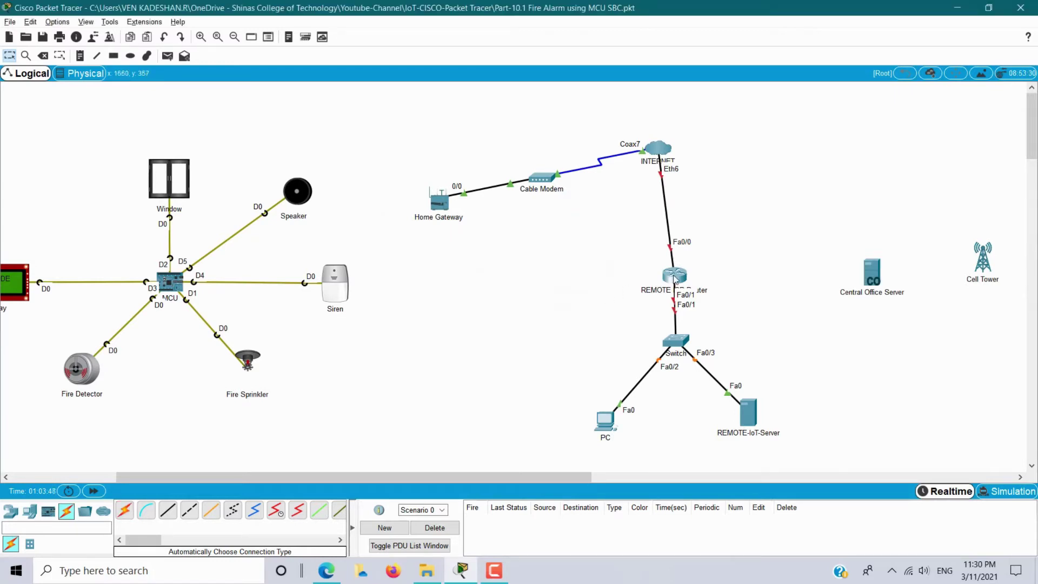
pyautogui.click(675, 277)
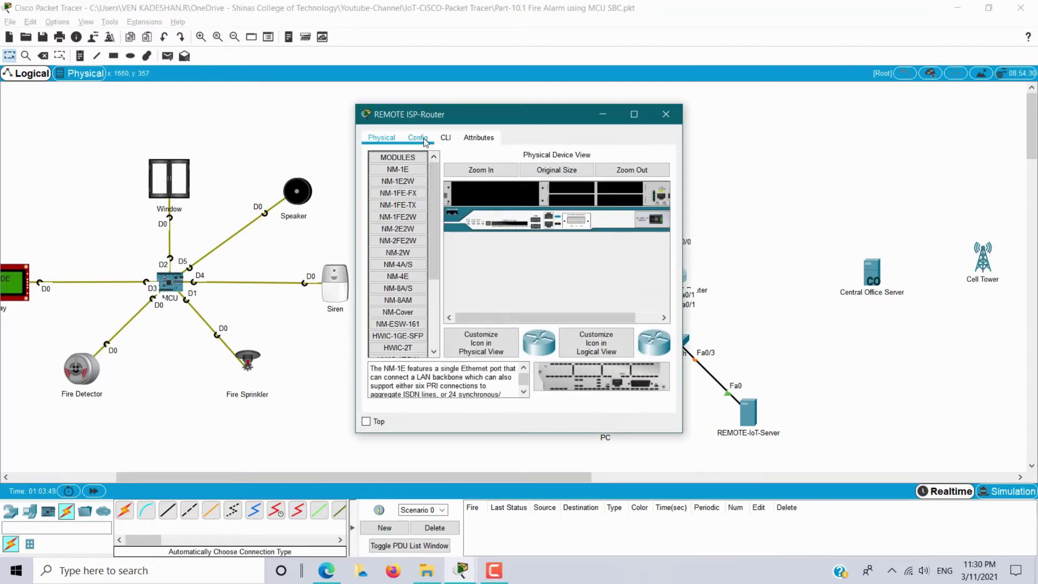
# Install an NM-1FE-TX module in REMOTE ISP-Router and confirm the new FastEthernet1/0 interface.
pyautogui.click(424, 141)
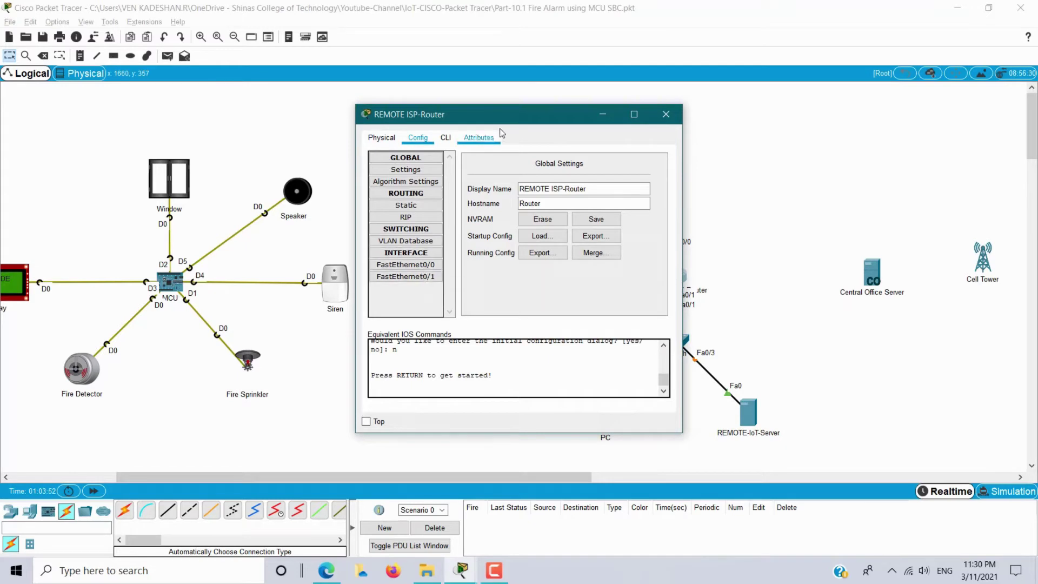
pyautogui.moveTo(499, 123); pyautogui.dragTo(346, 119)
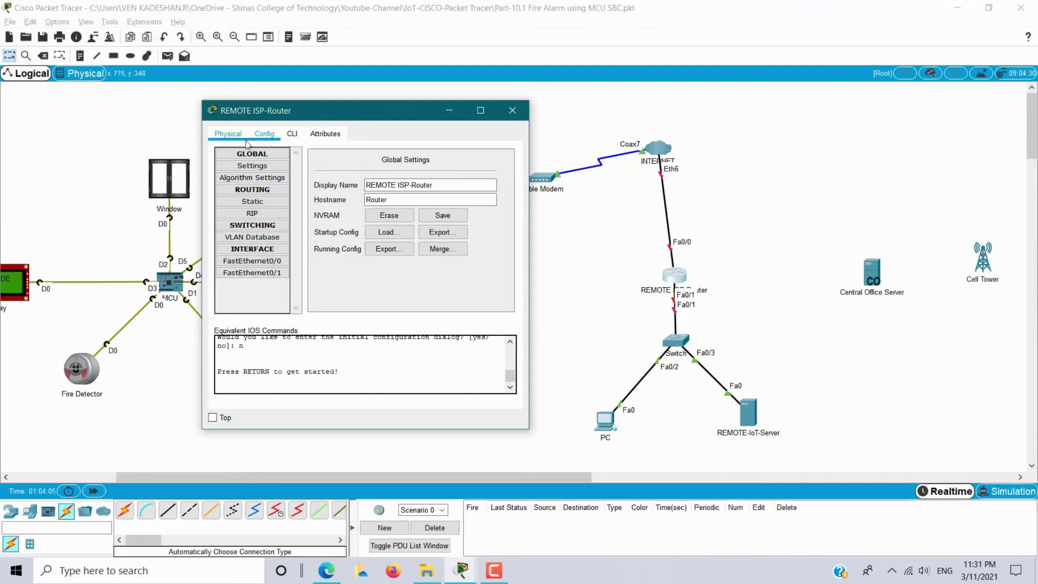
pyautogui.click(228, 135)
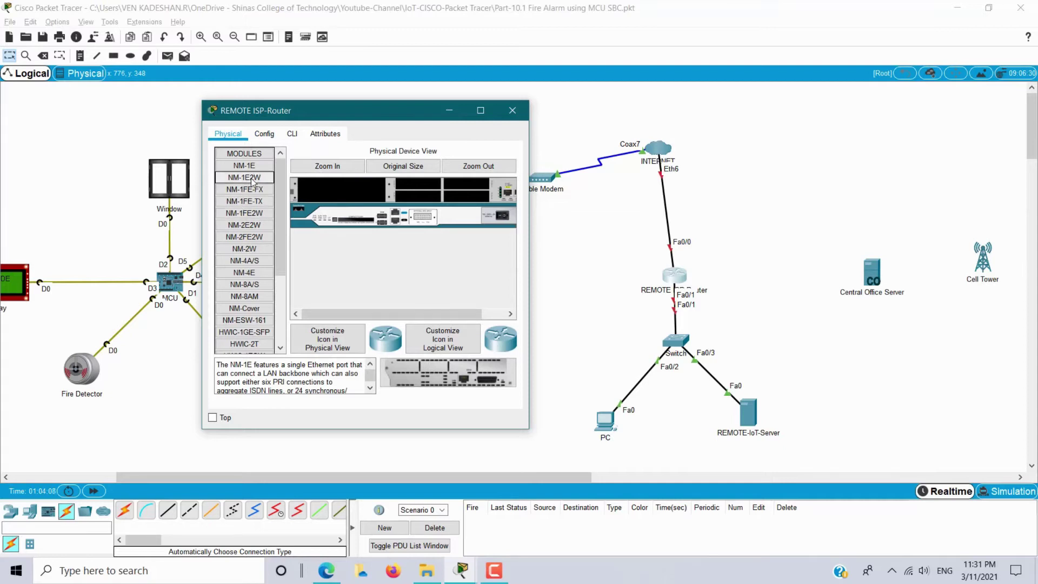
pyautogui.click(250, 205)
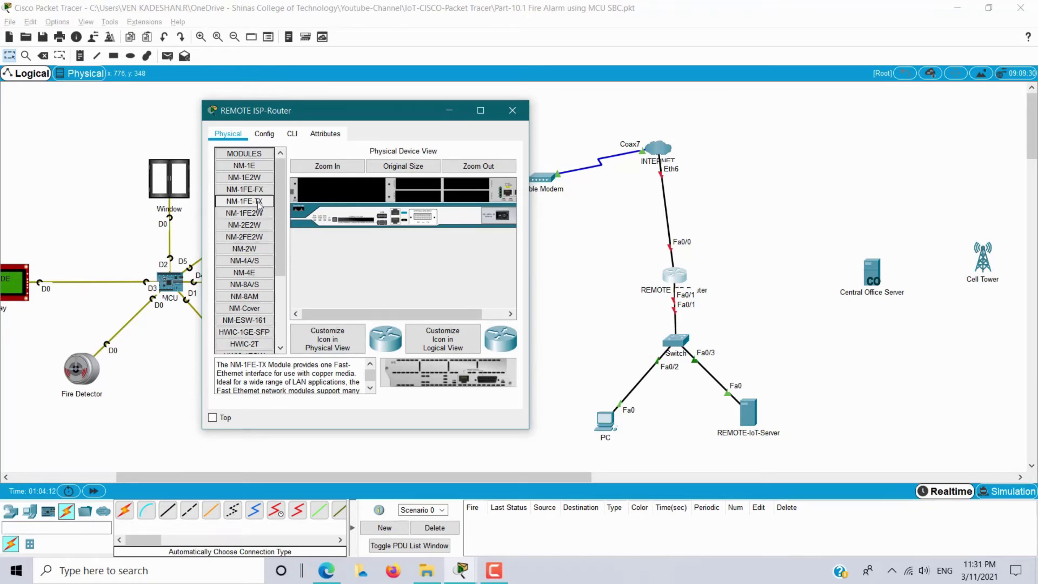
pyautogui.moveTo(259, 204); pyautogui.dragTo(350, 192)
pyautogui.click(504, 221)
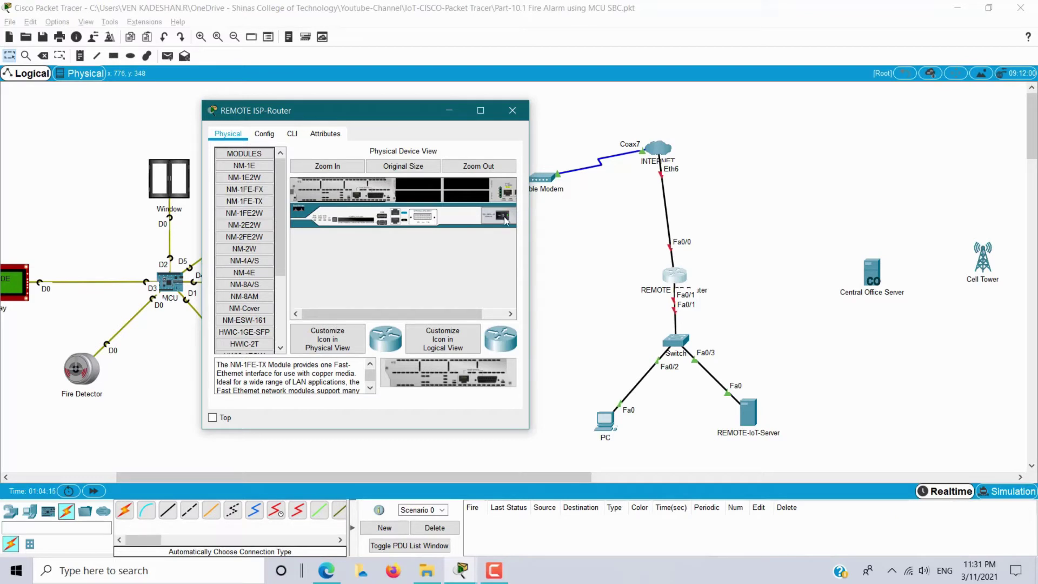
pyautogui.click(273, 140)
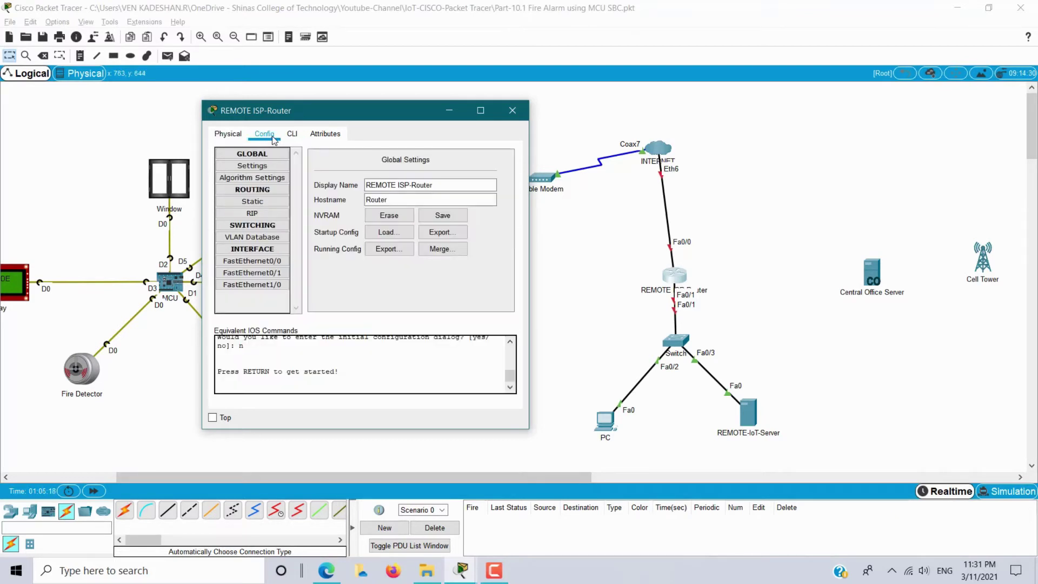
pyautogui.click(269, 291)
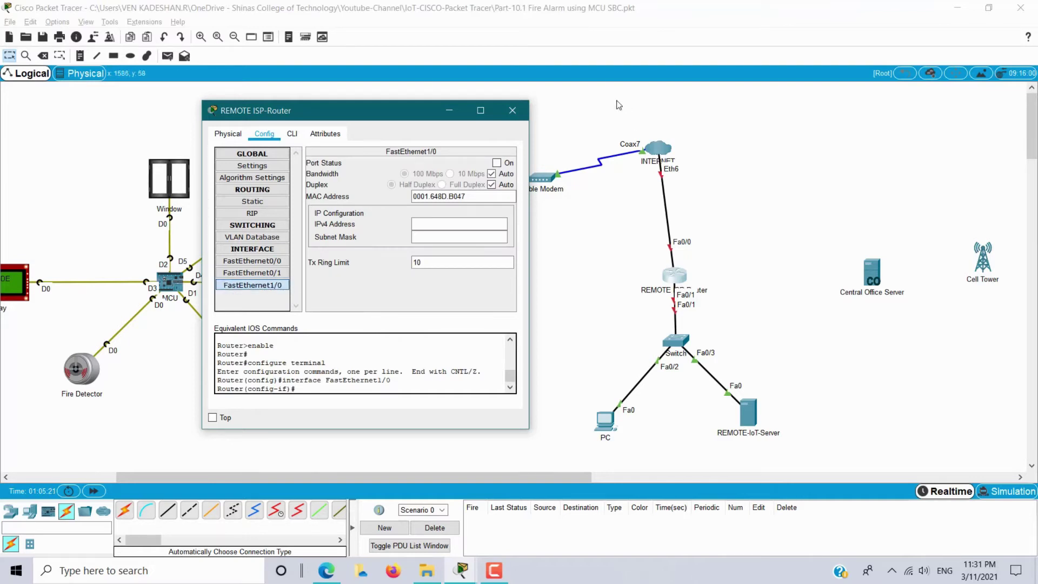
pyautogui.click(512, 110)
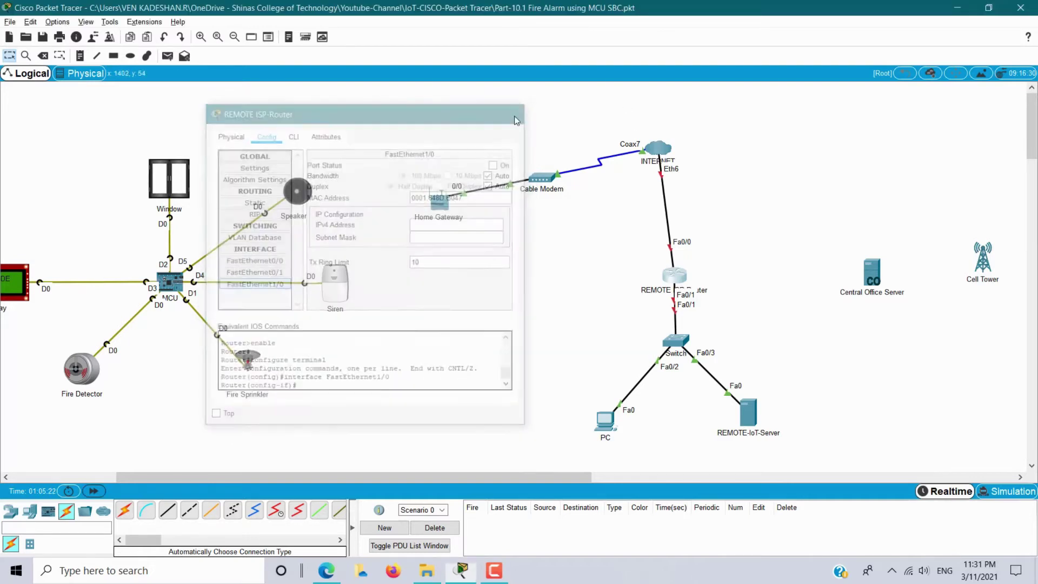
# Auto-cable REMOTE ISP-Router to Central Office Server, and Central Office Server to the Cell Tower.
pyautogui.click(124, 513)
pyautogui.click(675, 275)
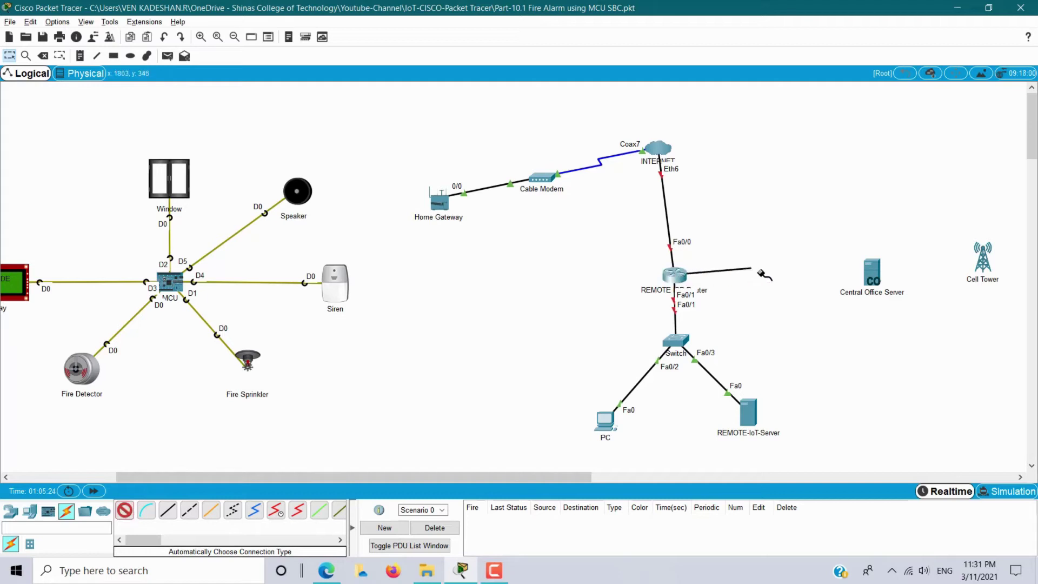
pyautogui.click(876, 275)
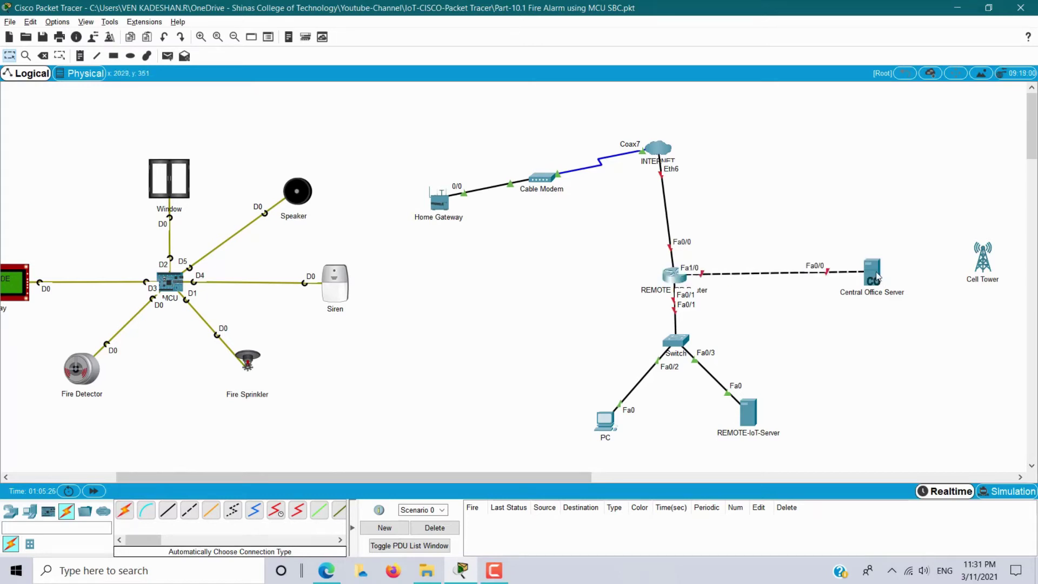
pyautogui.click(124, 510)
pyautogui.moveTo(463, 476); pyautogui.dragTo(606, 477)
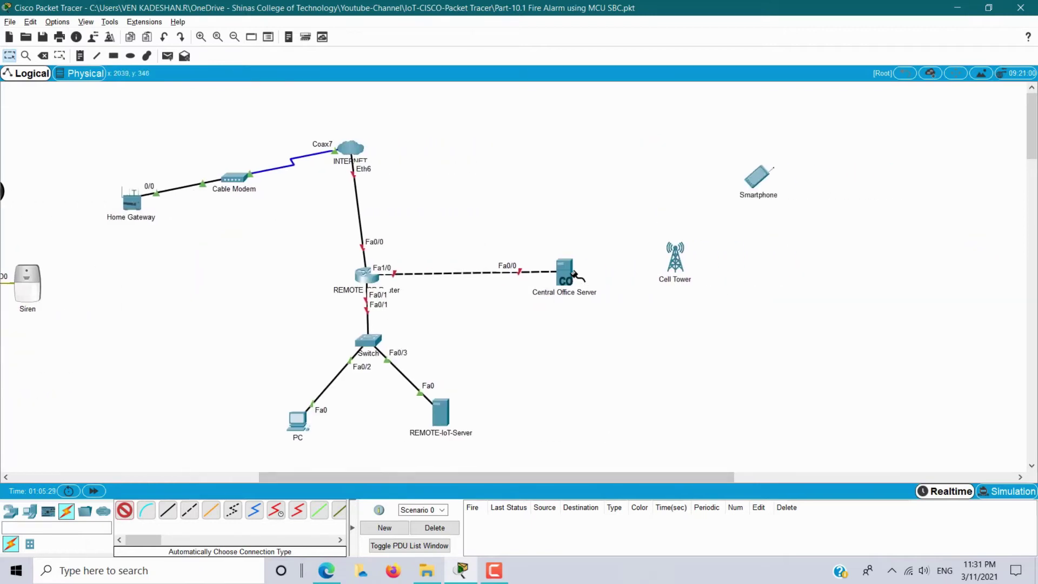
pyautogui.click(574, 274)
pyautogui.click(674, 259)
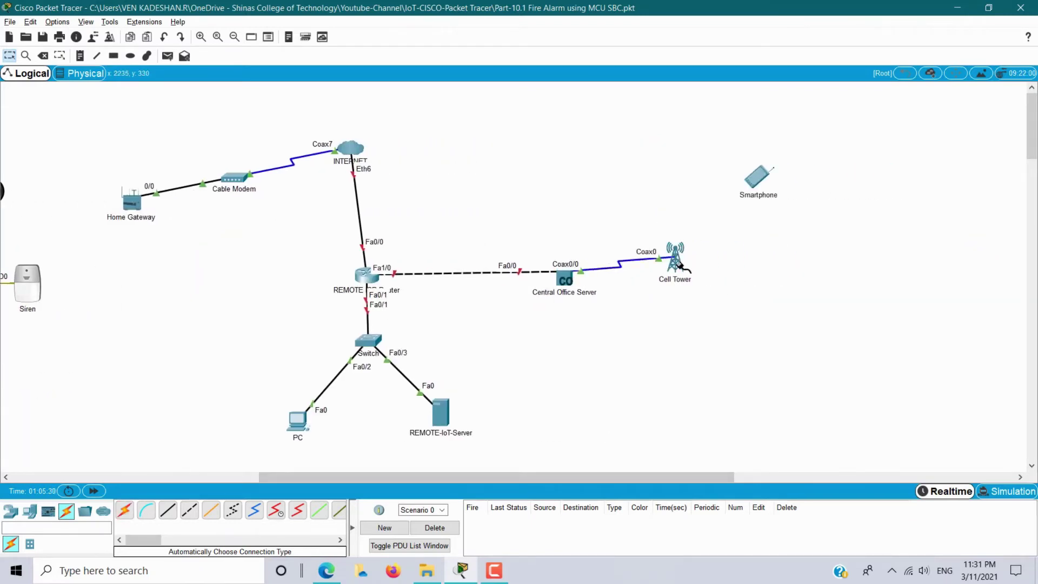
pyautogui.moveTo(523, 481); pyautogui.dragTo(379, 482)
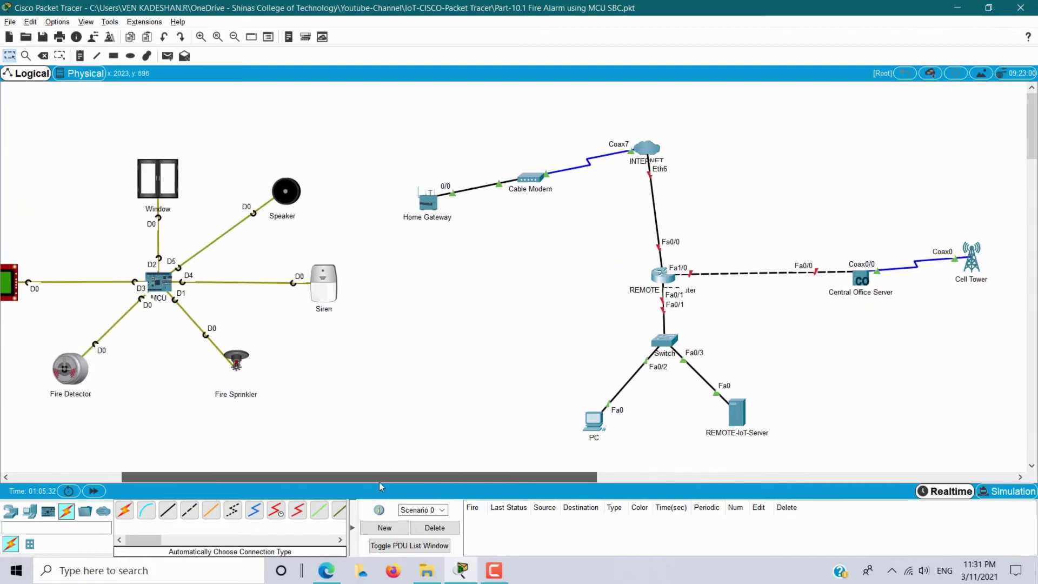
# Draw a cyan-filled rectangle around the remote service provider devices.
pyautogui.click(114, 56)
pyautogui.click(581, 91)
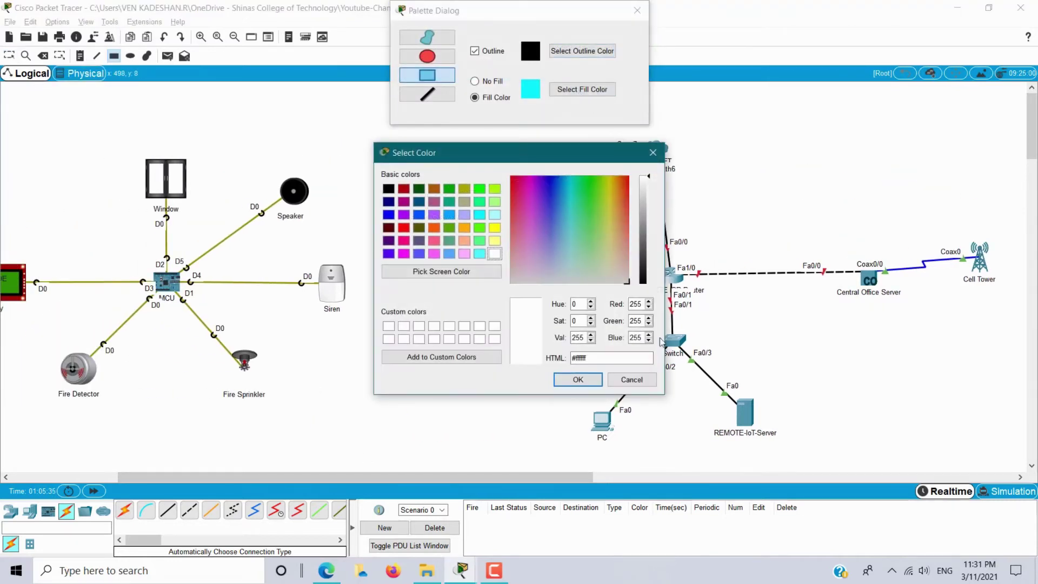
pyautogui.click(479, 215)
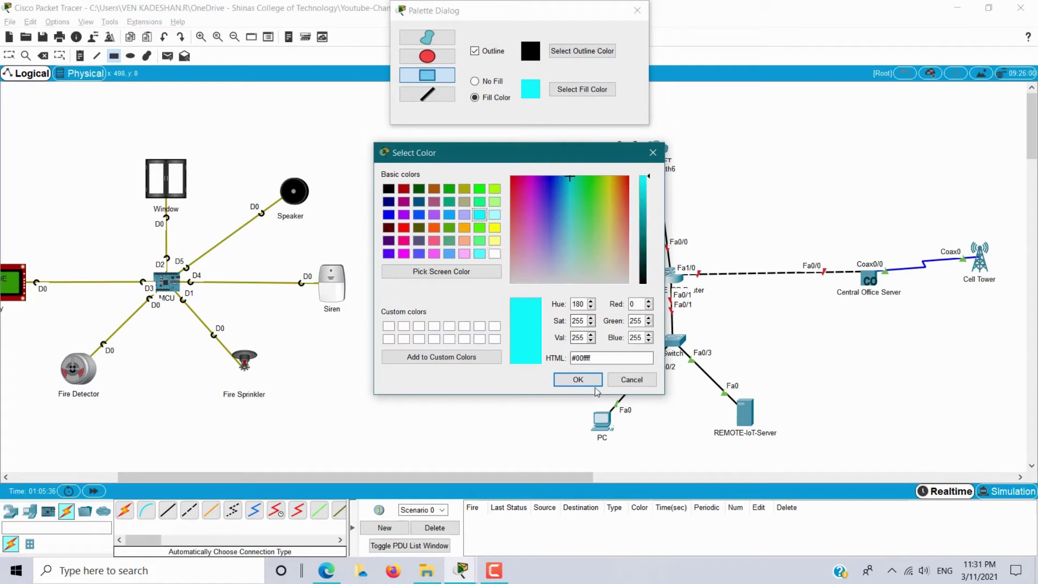
pyautogui.click(577, 379)
pyautogui.moveTo(522, 261); pyautogui.dragTo(806, 457)
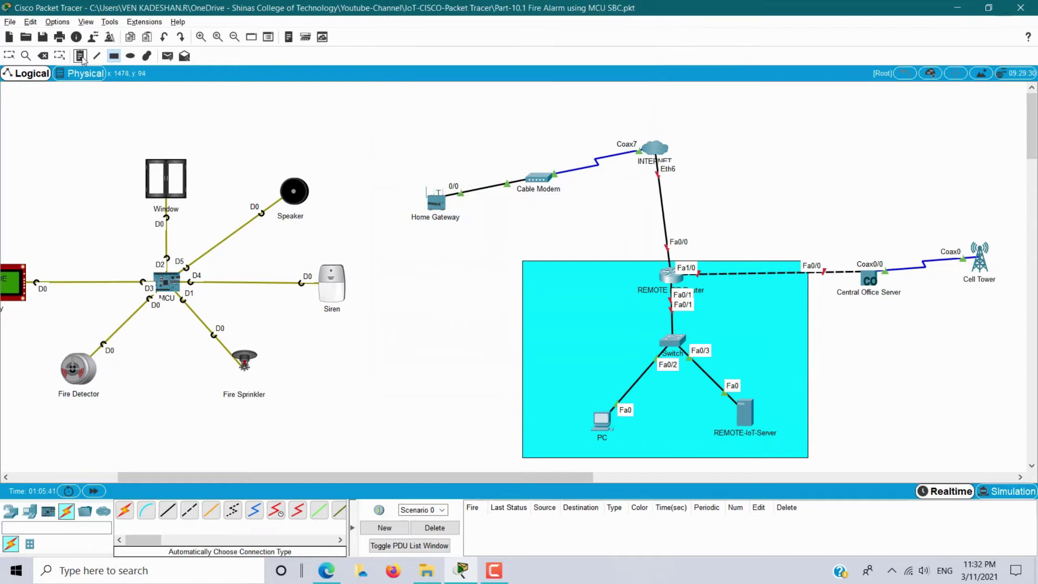
# Add the note 'REMOTE SERVICE PROVIDER NETWORK 10.10.10.0/24' inside the cyan box.
pyautogui.click(527, 270)
pyautogui.write('REMOTE')
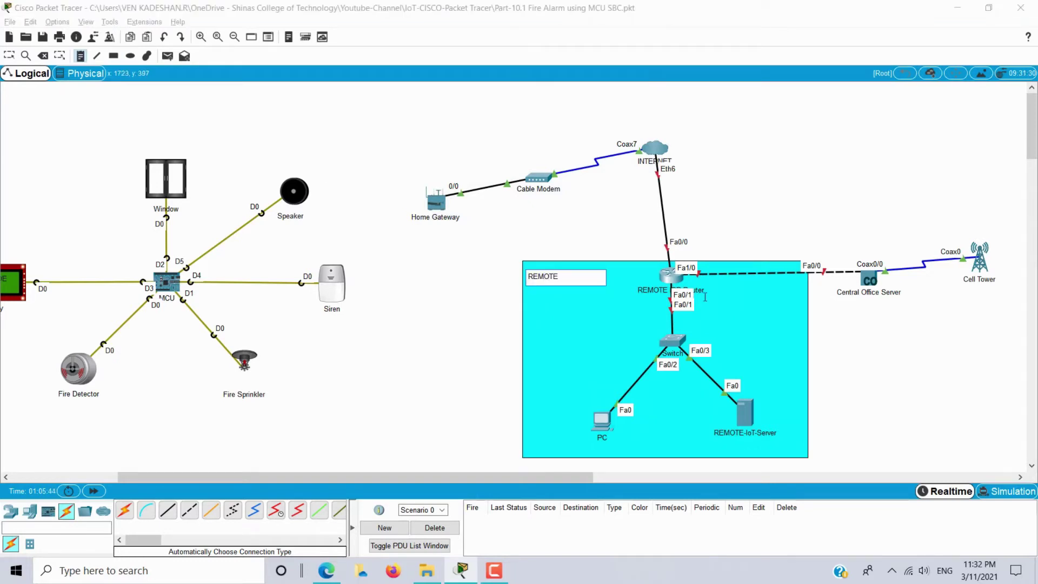
pyautogui.press('Return')
pyautogui.write('SERVICE PR')
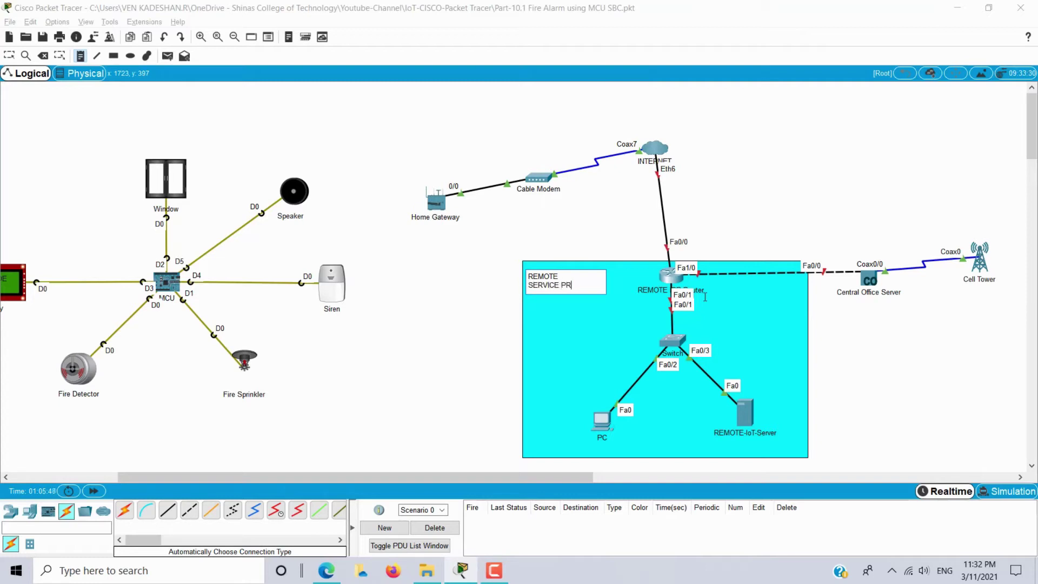
pyautogui.write('OVIDER')
pyautogui.press('Return')
pyautogui.write('NETW')
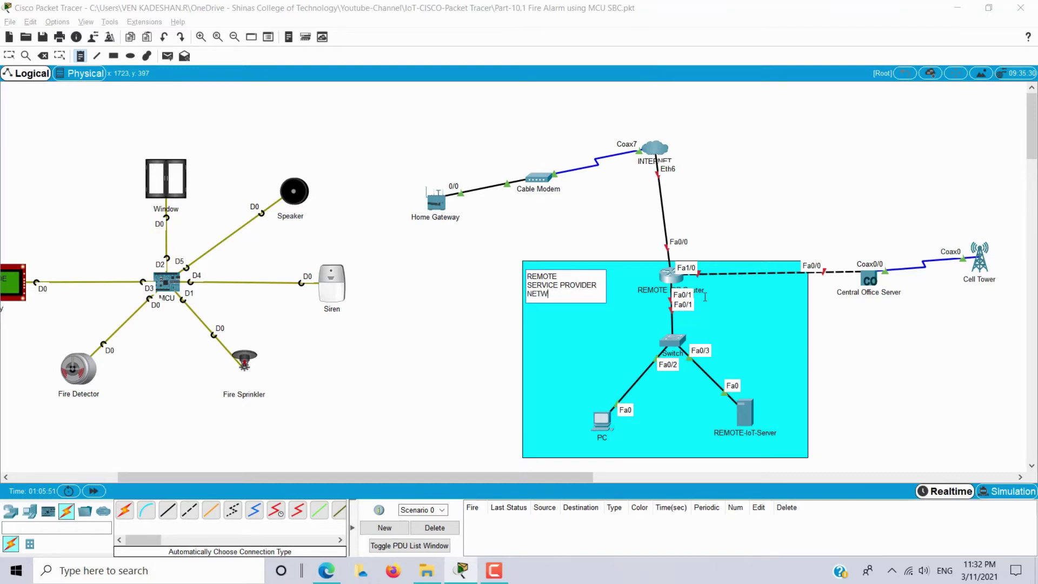
pyautogui.write('ORK')
pyautogui.press('Return')
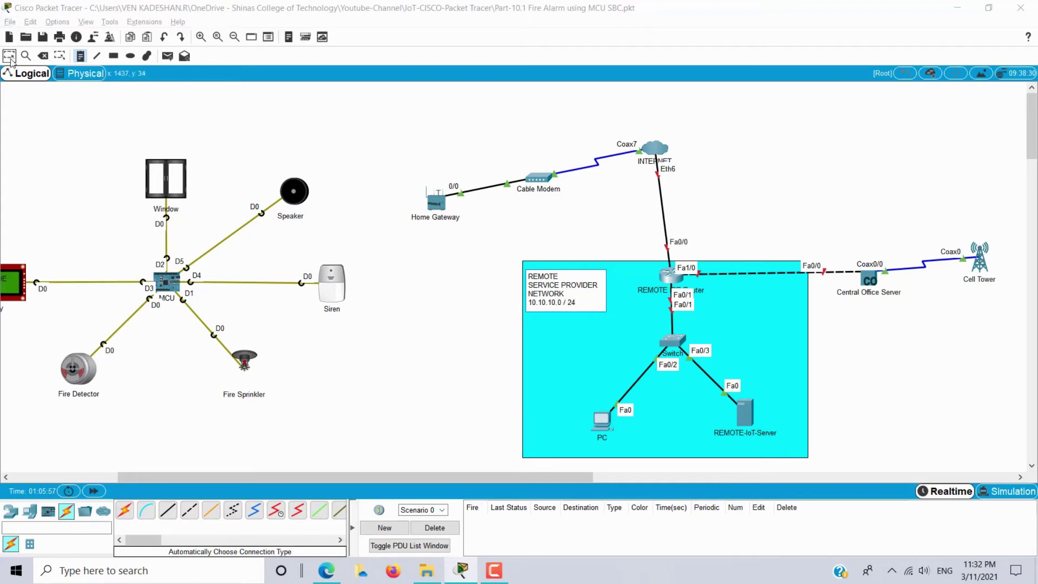
pyautogui.click(478, 83)
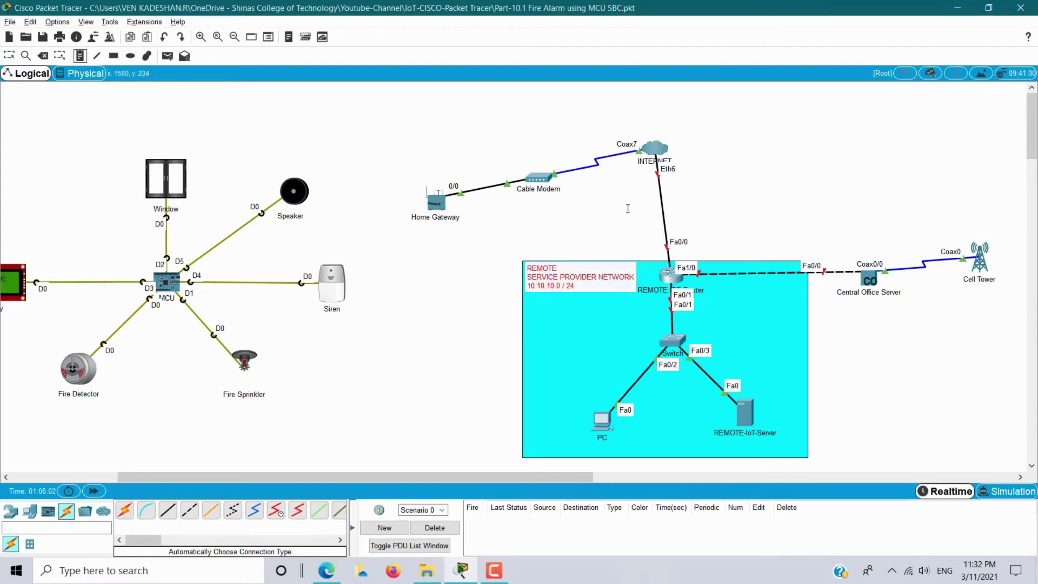
# Label the Internet link 10.10.20.0/24 and the Central Office link 10.10.30.0/24.
pyautogui.click(644, 202)
pyautogui.write('10.10.20.0 / 24')
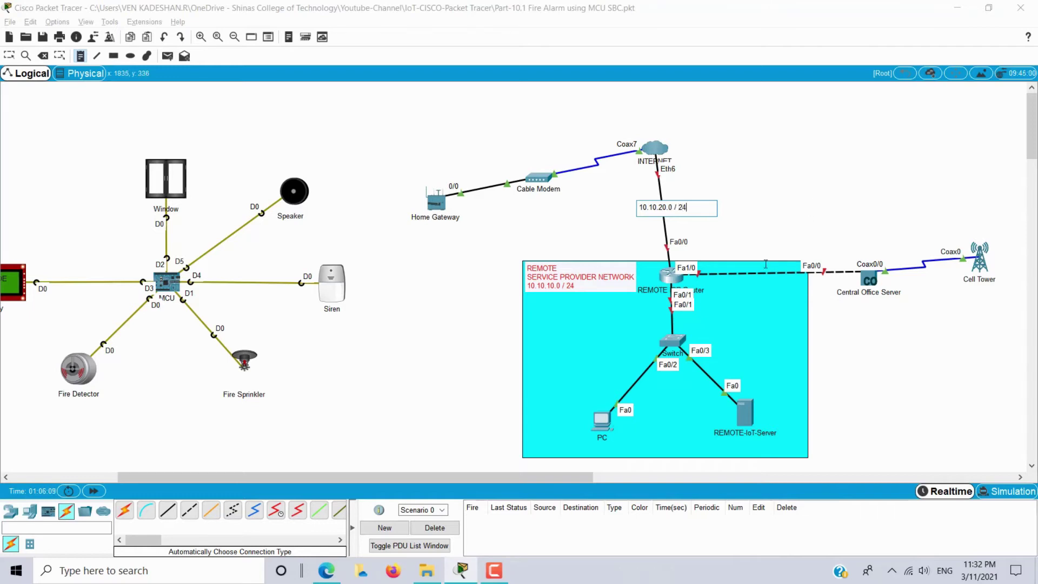
pyautogui.click(767, 274)
pyautogui.write('10.10.30.0 / 24')
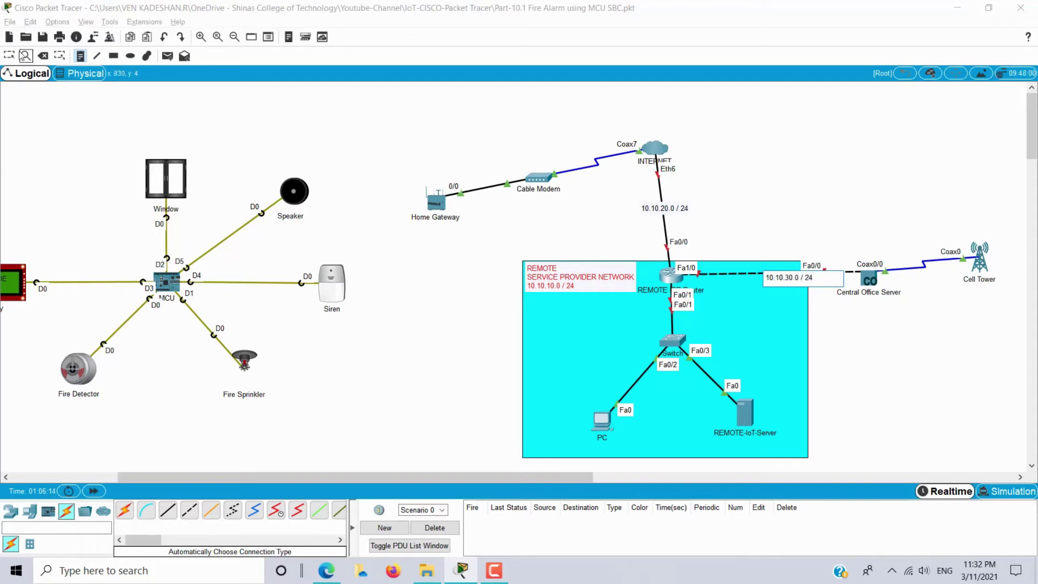
pyautogui.click(811, 302)
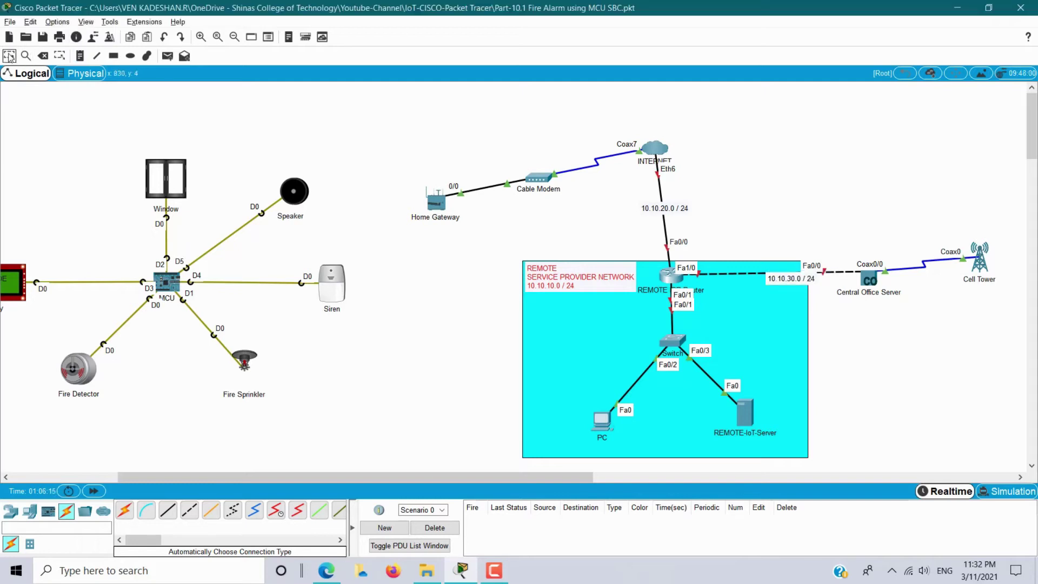
pyautogui.moveTo(788, 285); pyautogui.dragTo(784, 279)
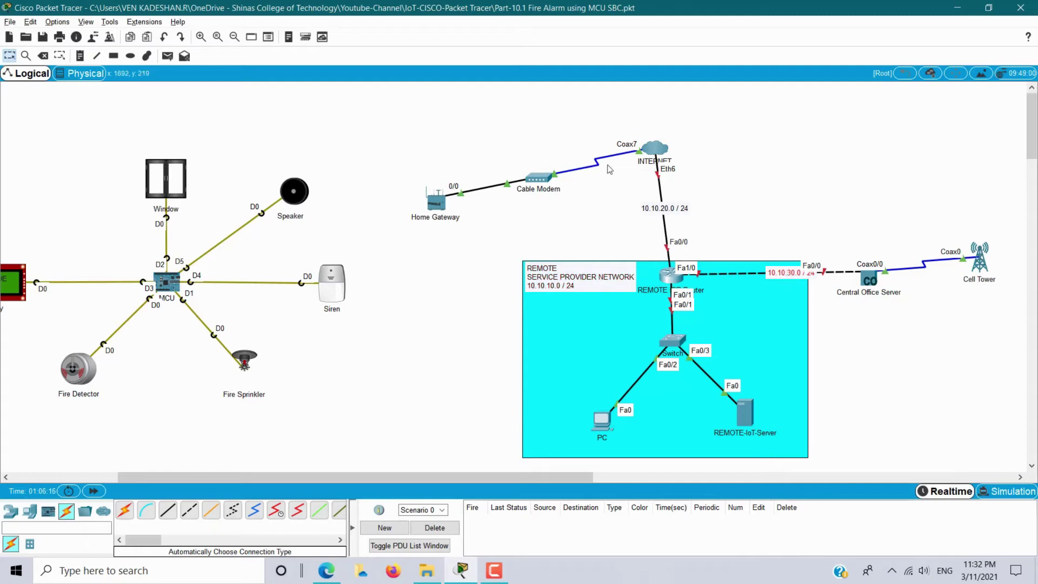
# Add notes 10.10.10.1, 10.10.20.1 and 10.10.30.1 beside the remote router's ports.
pyautogui.click(80, 56)
pyautogui.click(648, 296)
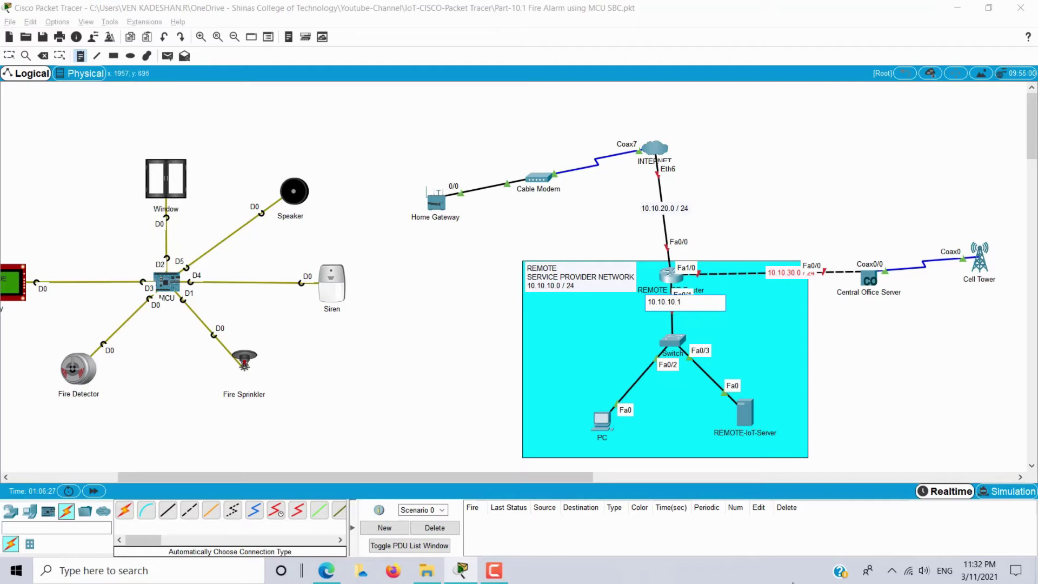
pyautogui.click(676, 230)
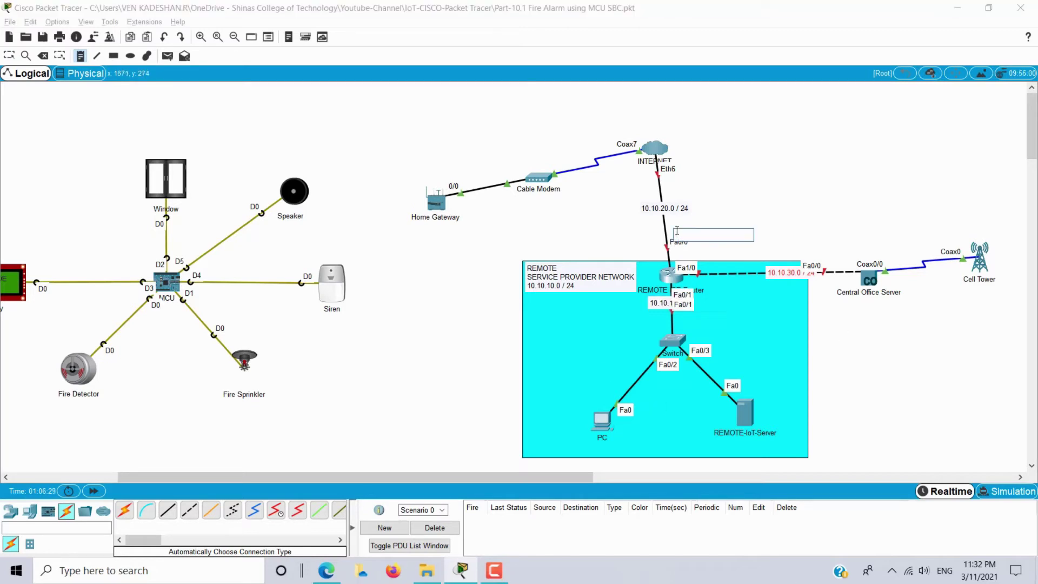
pyautogui.write('10.10.20.1')
pyautogui.click(701, 259)
pyautogui.write('10.10.30.1')
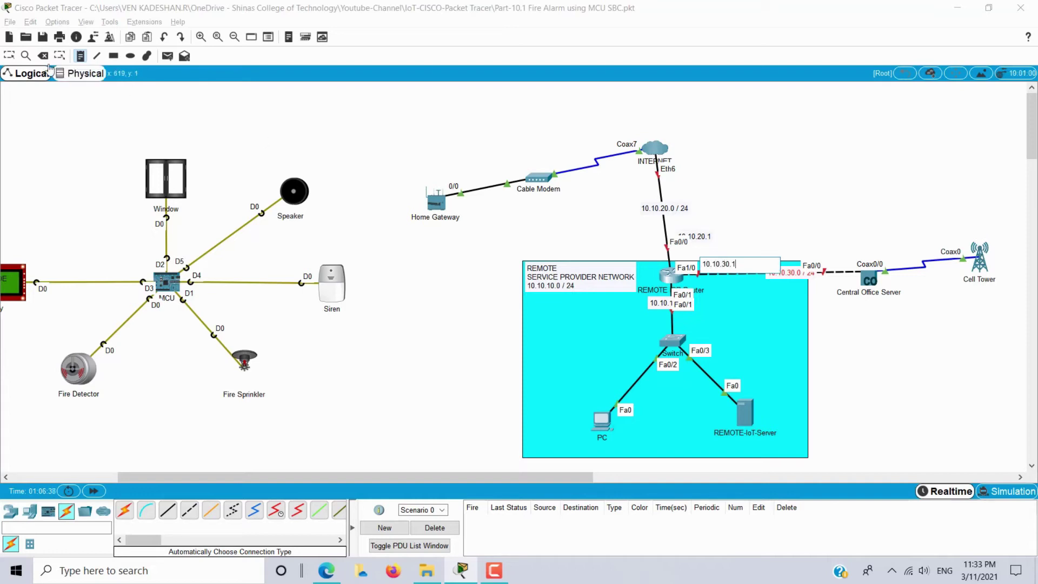
pyautogui.click(48, 68)
# Reposition the router address notes and the 10.10.30.0/24 label neatly.
pyautogui.moveTo(705, 238); pyautogui.dragTo(706, 232)
pyautogui.moveTo(732, 269); pyautogui.dragTo(725, 259)
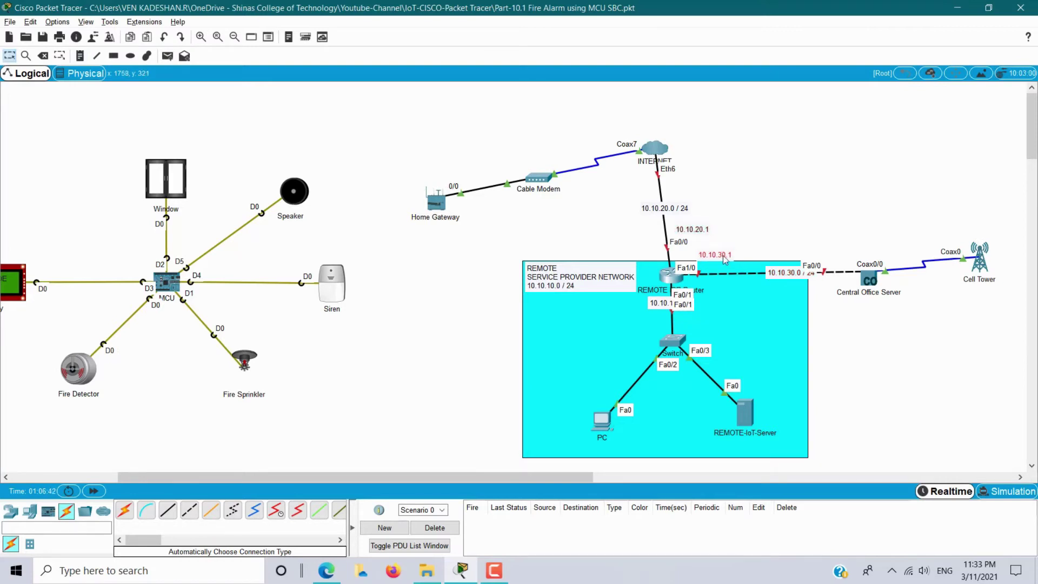
pyautogui.moveTo(655, 306); pyautogui.dragTo(631, 309)
pyautogui.moveTo(780, 274); pyautogui.dragTo(777, 280)
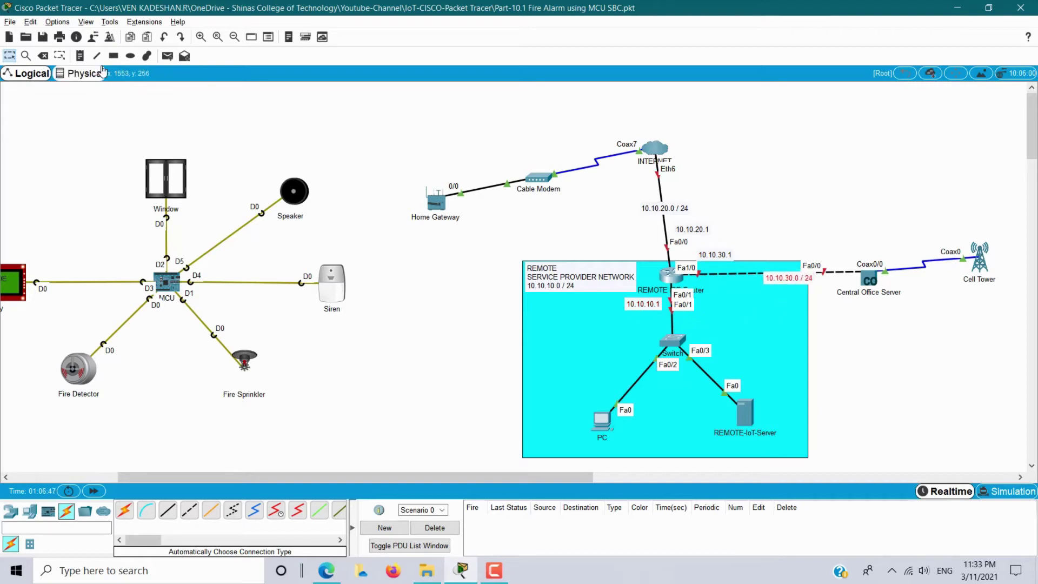
# Note REMOTE-IoT-Server's address as 10.10.10.100/24.
pyautogui.click(85, 59)
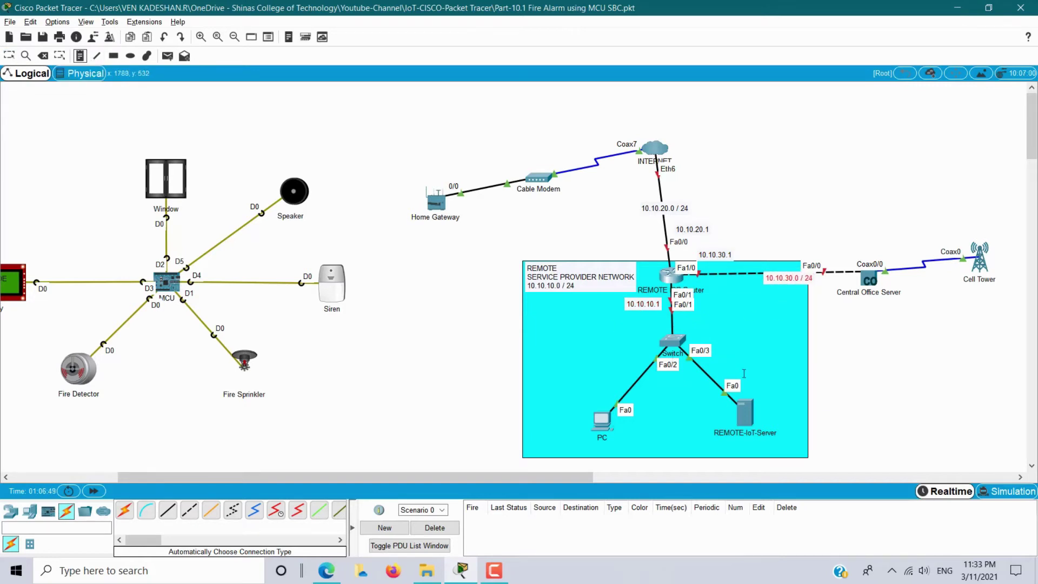
pyautogui.click(749, 411)
pyautogui.write('10.10.10.100 / 24')
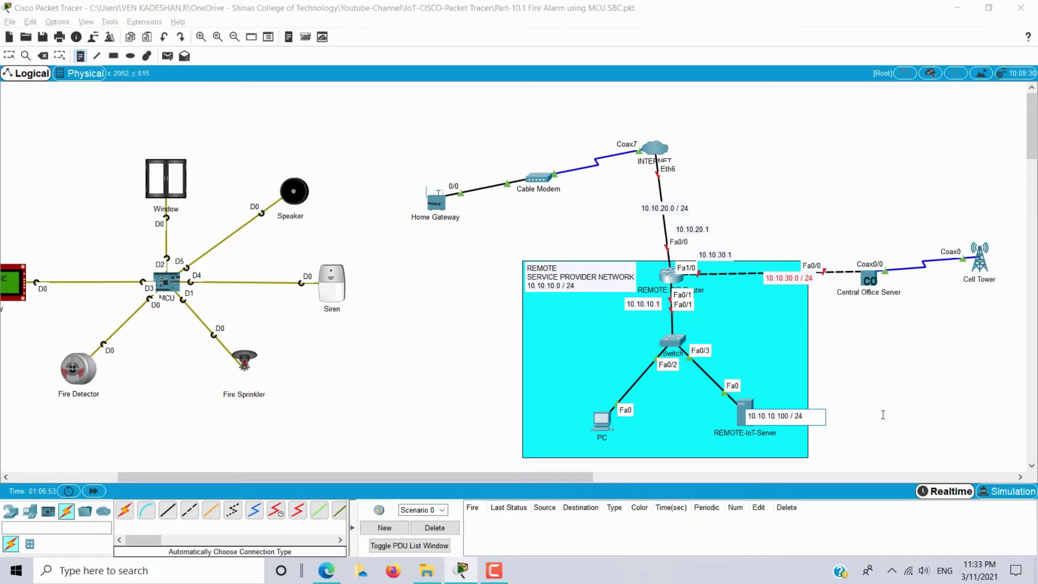
pyautogui.press('Escape')
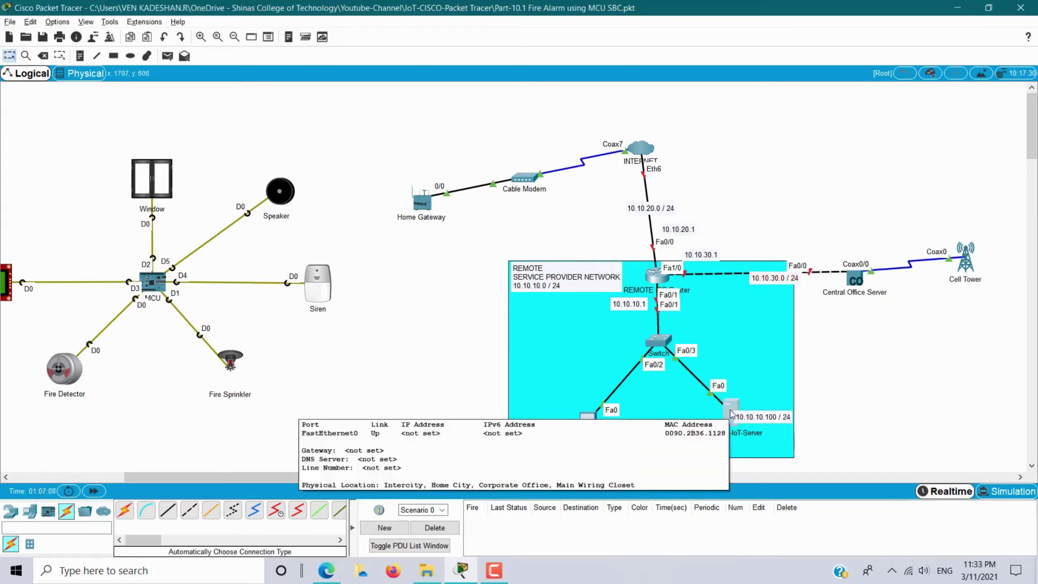
# Give REMOTE-IoT-Server static IP 10.10.10.100, mask 255.255.255.0, gateway 10.10.10.1, and begin the DNS entry.
pyautogui.click(731, 413)
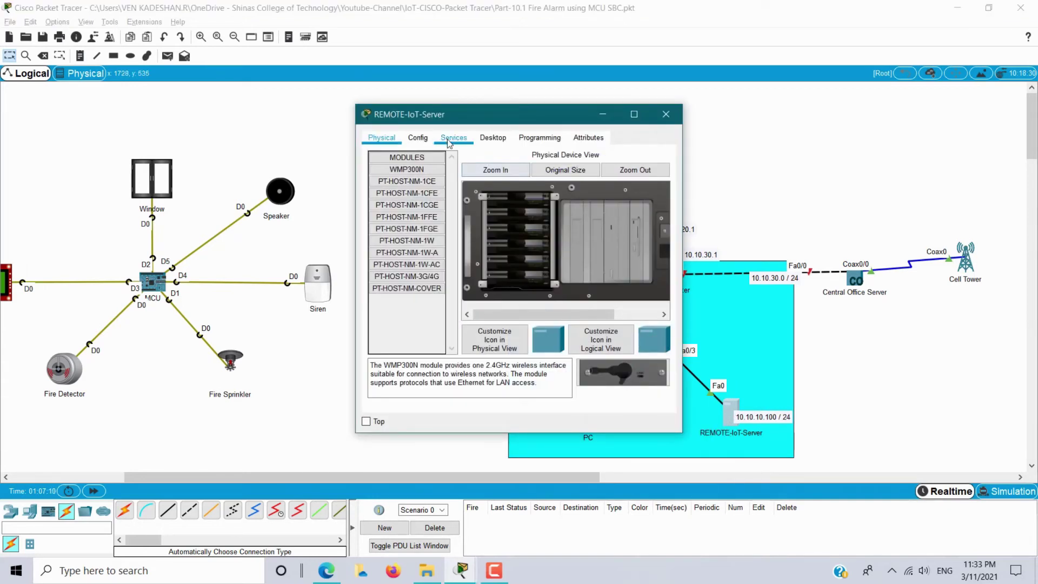
pyautogui.click(476, 139)
pyautogui.click(408, 189)
pyautogui.moveTo(470, 117); pyautogui.dragTo(346, 121)
pyautogui.click(362, 209)
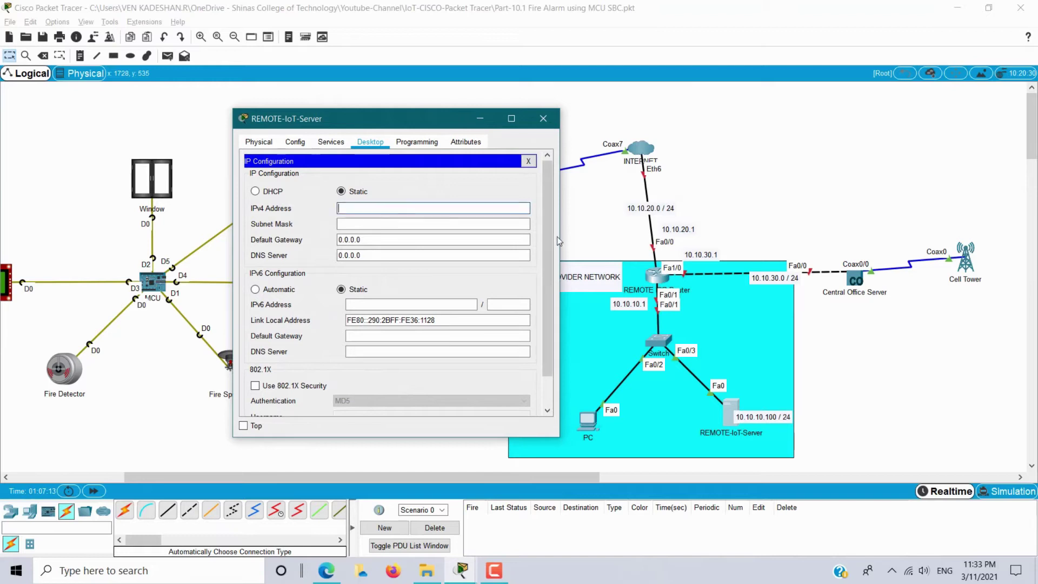
pyautogui.write('10.10.10.100')
pyautogui.press('Tab')
pyautogui.write('25')
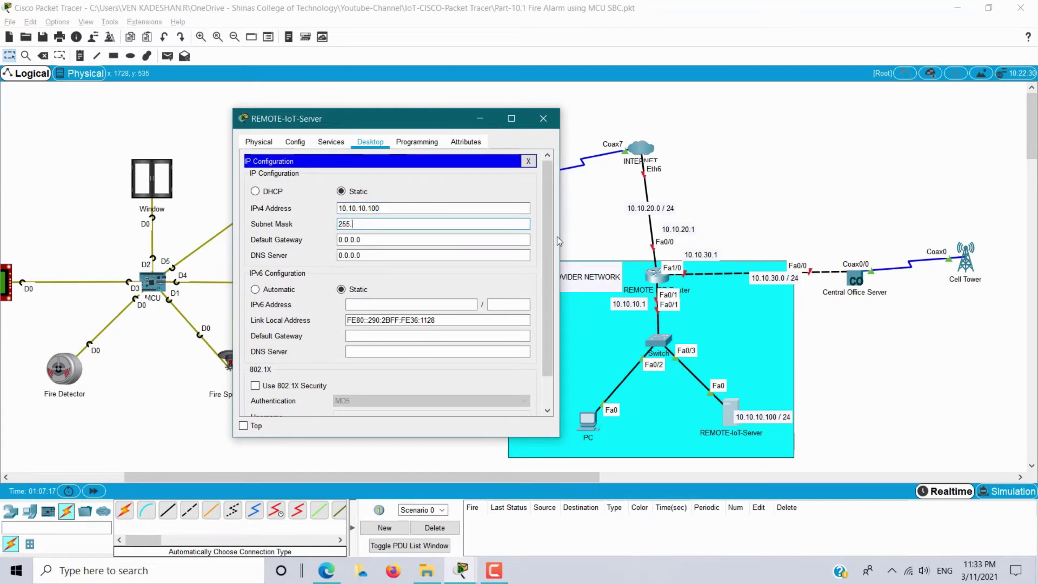
pyautogui.write('5.255.255.0')
pyautogui.press('Tab')
pyautogui.write('1')
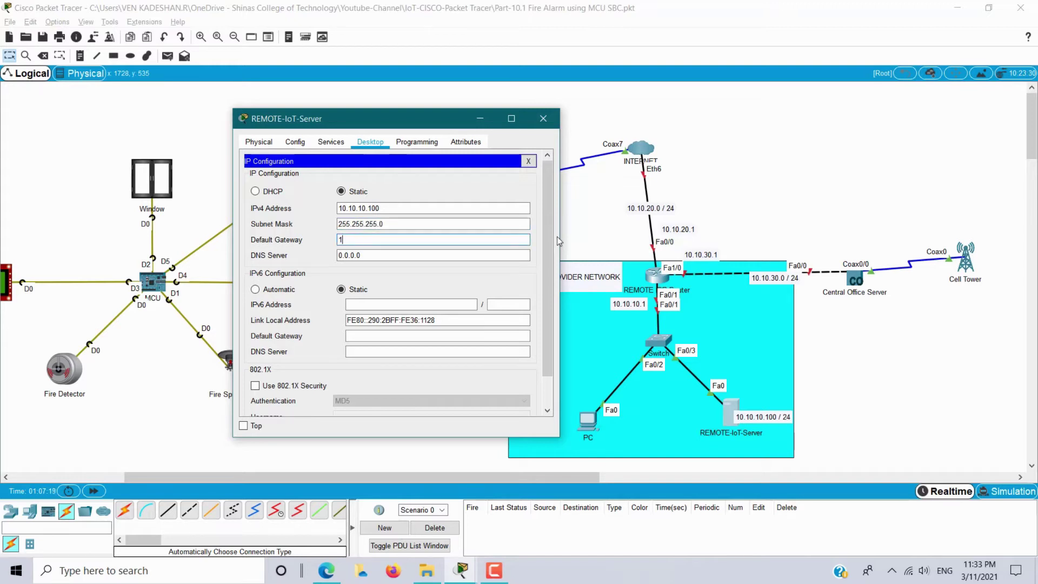
pyautogui.write('0.10.10.1')
pyautogui.press('Tab')
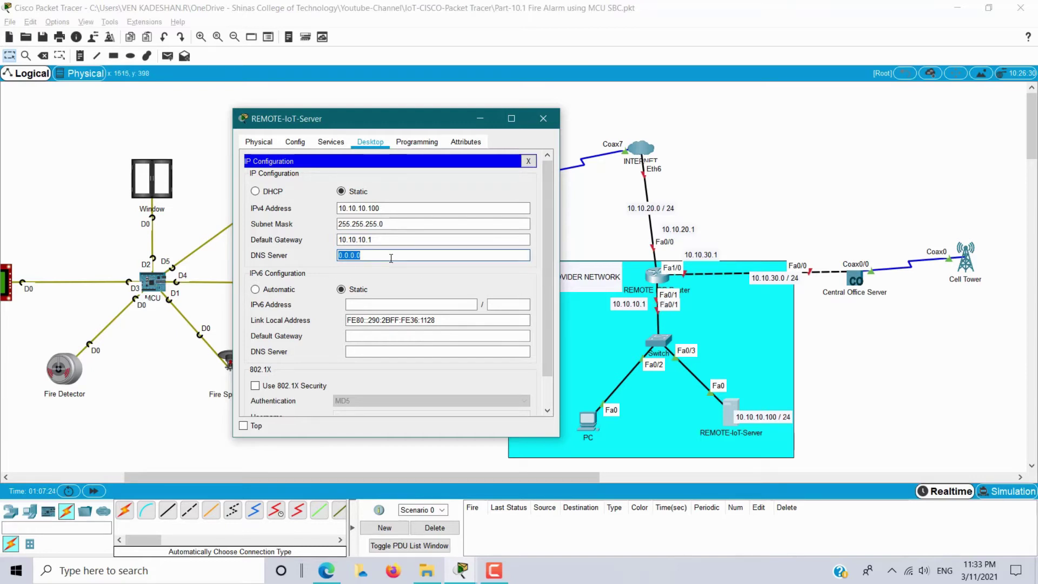
pyautogui.write('10.')
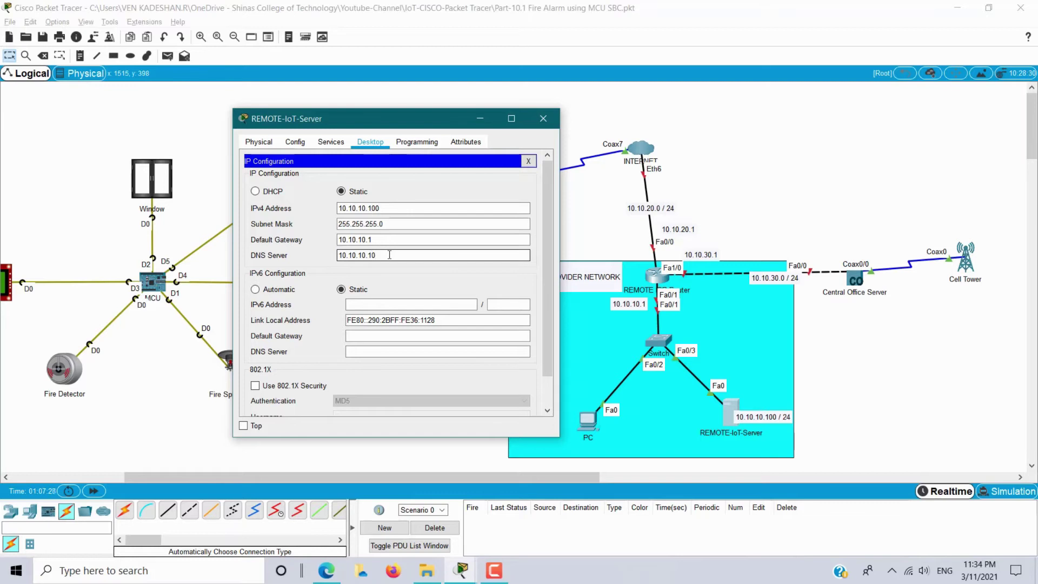
pyautogui.write('10.100')
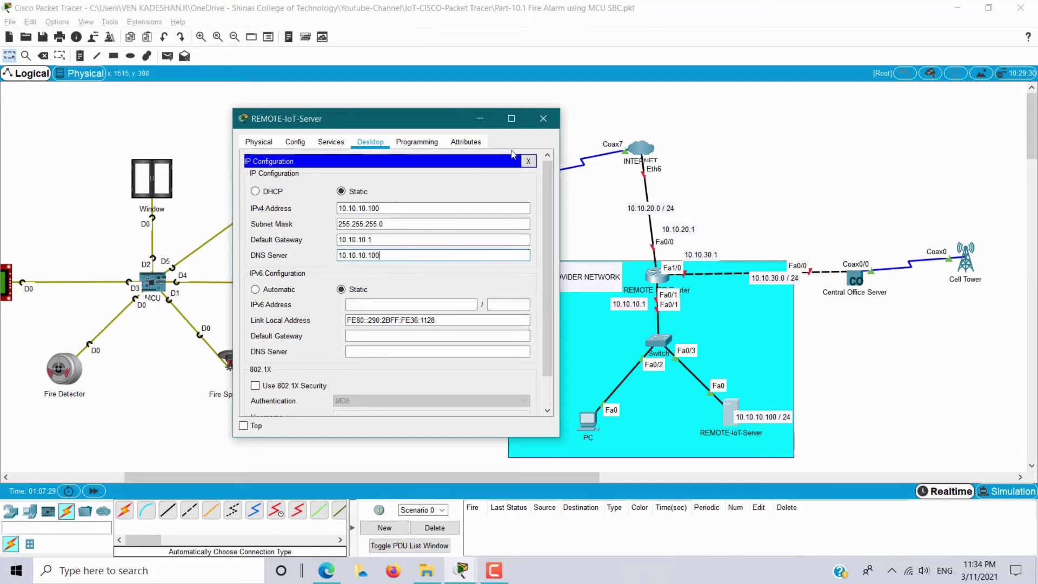
# Turn on the server's IoT registration service.
pyautogui.click(528, 161)
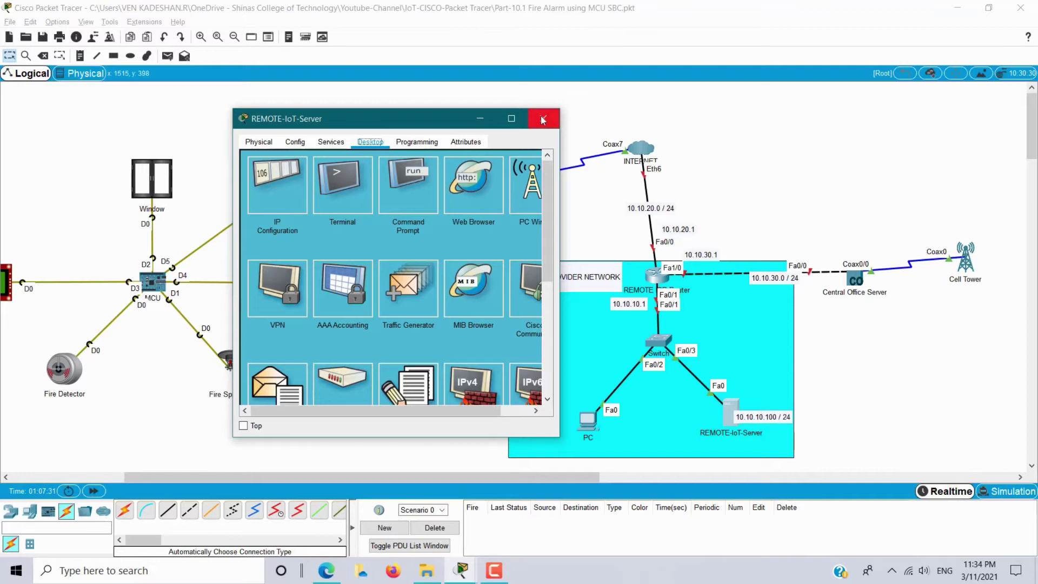
pyautogui.click(330, 142)
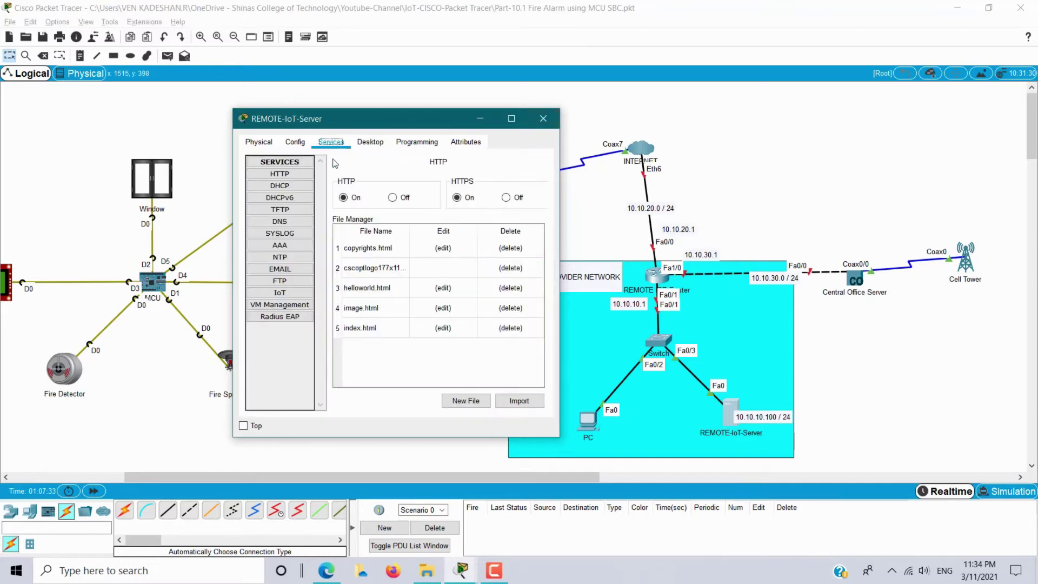
pyautogui.click(280, 293)
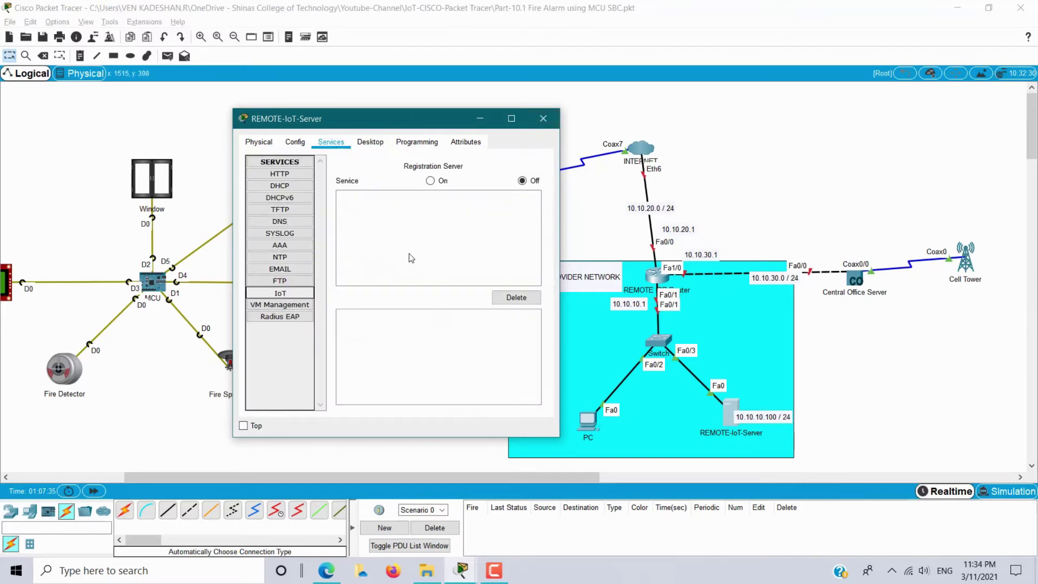
pyautogui.click(430, 180)
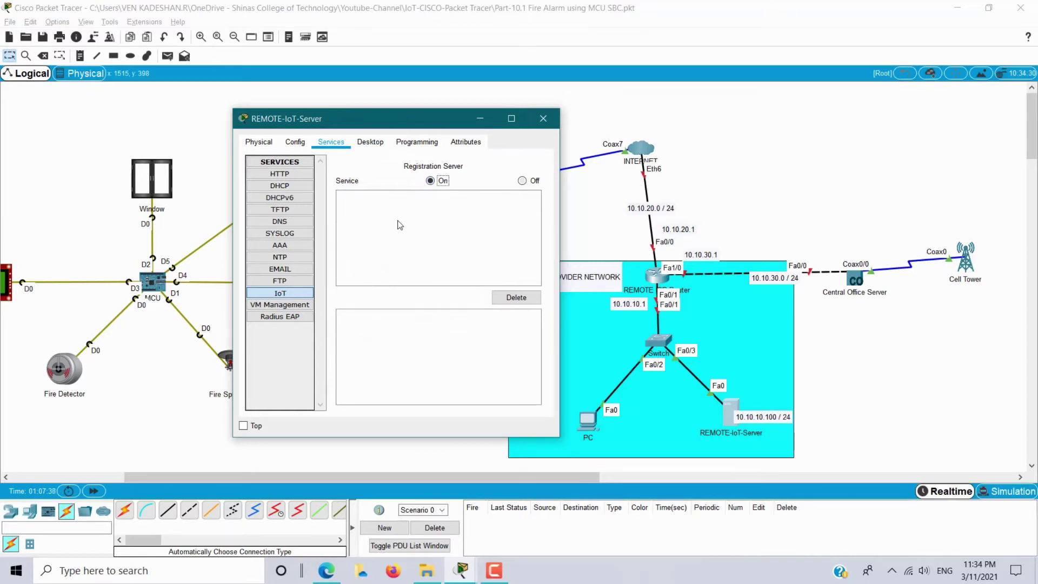
# Enter the IoT server address in IoT Monitor and try logging in, which fails.
pyautogui.click(371, 143)
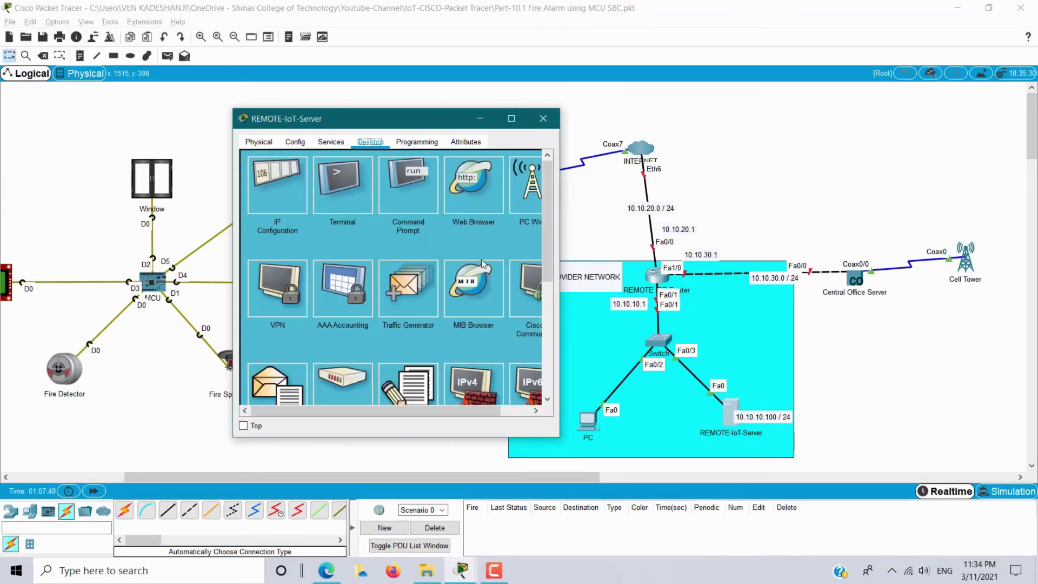
pyautogui.moveTo(560, 273); pyautogui.dragTo(636, 274)
pyautogui.scroll(-5, 491, 286)
pyautogui.click(491, 287)
pyautogui.moveTo(484, 182); pyautogui.dragTo(272, 177)
pyautogui.write('10.10.10.100')
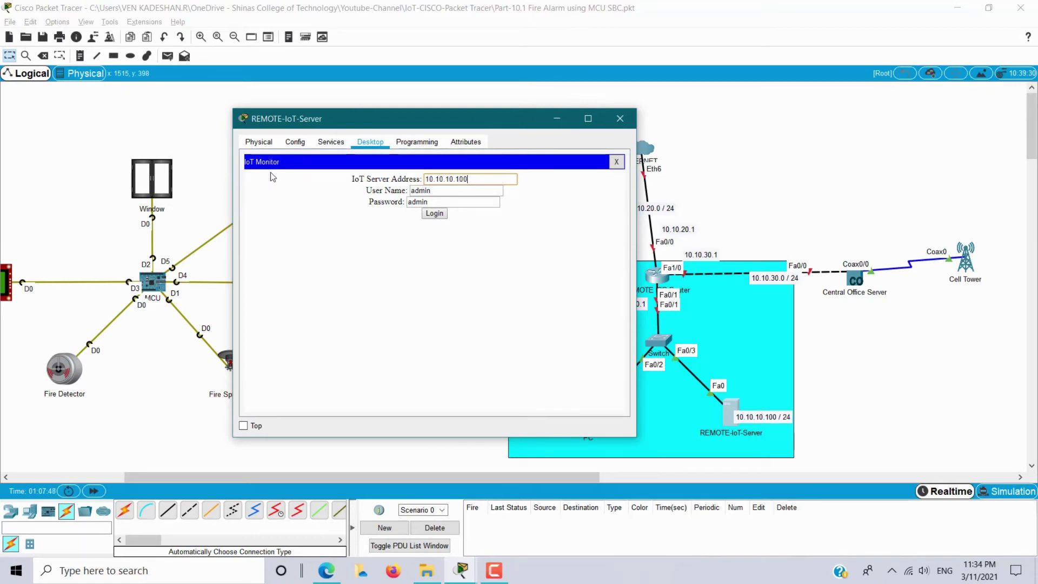
pyautogui.click(435, 213)
pyautogui.moveTo(385, 201); pyautogui.dragTo(540, 200)
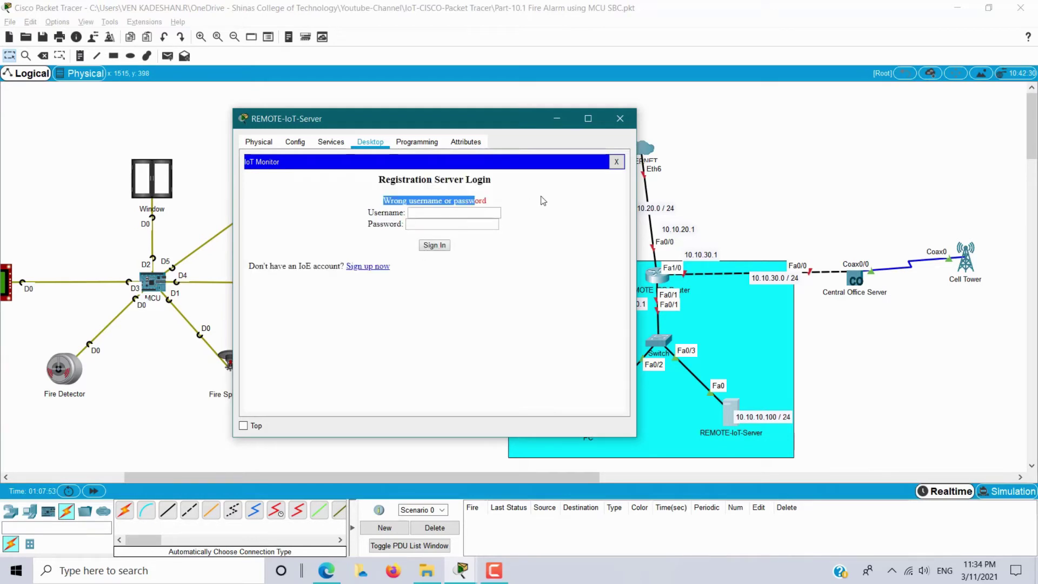
# Sign up a new admin account from the IoT Monitor login page.
pyautogui.click(331, 141)
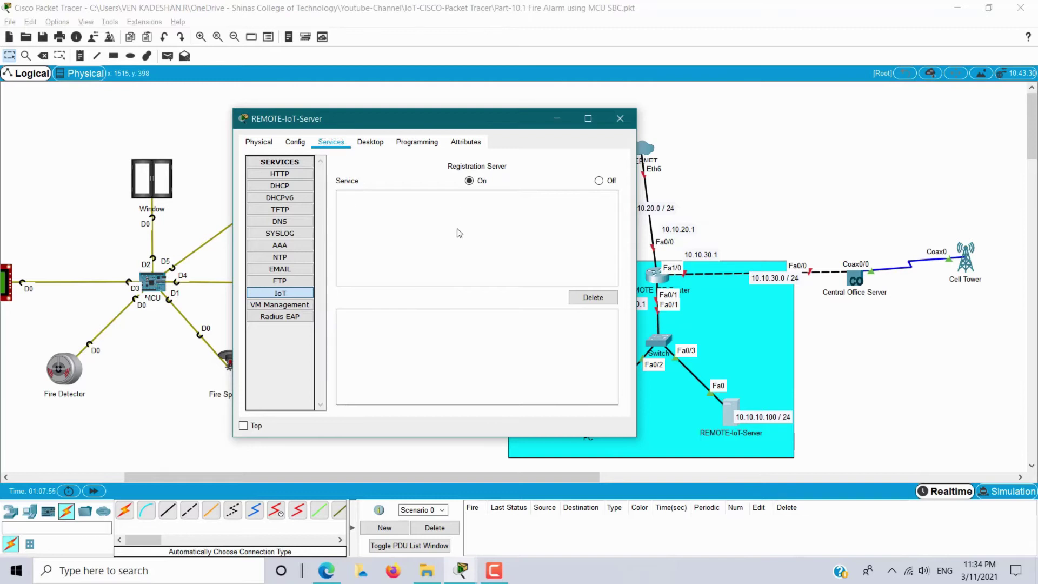
pyautogui.click(371, 143)
pyautogui.click(375, 268)
pyautogui.click(426, 201)
pyautogui.press('Tab')
pyautogui.write('a')
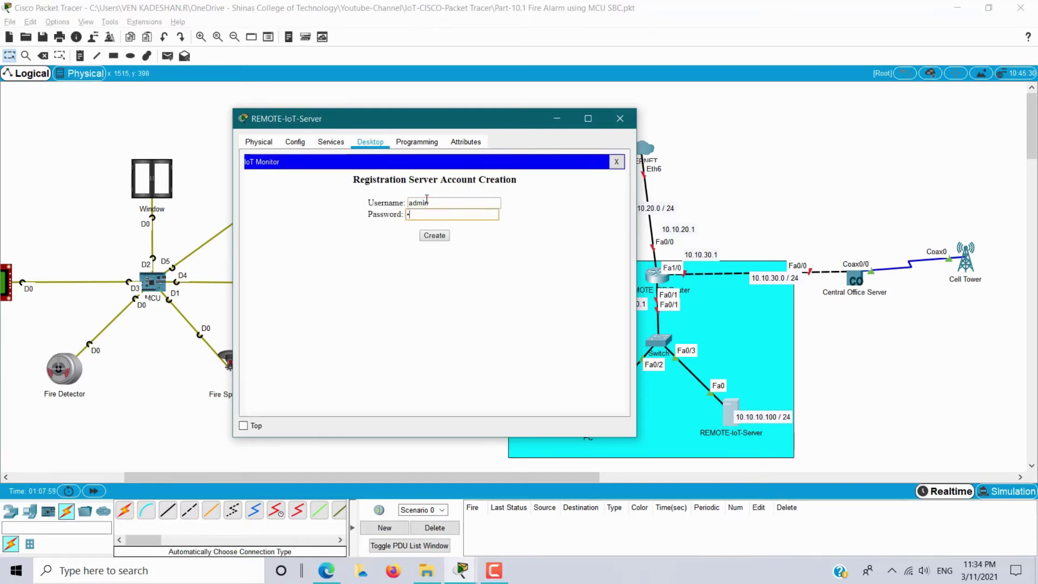
pyautogui.click(436, 236)
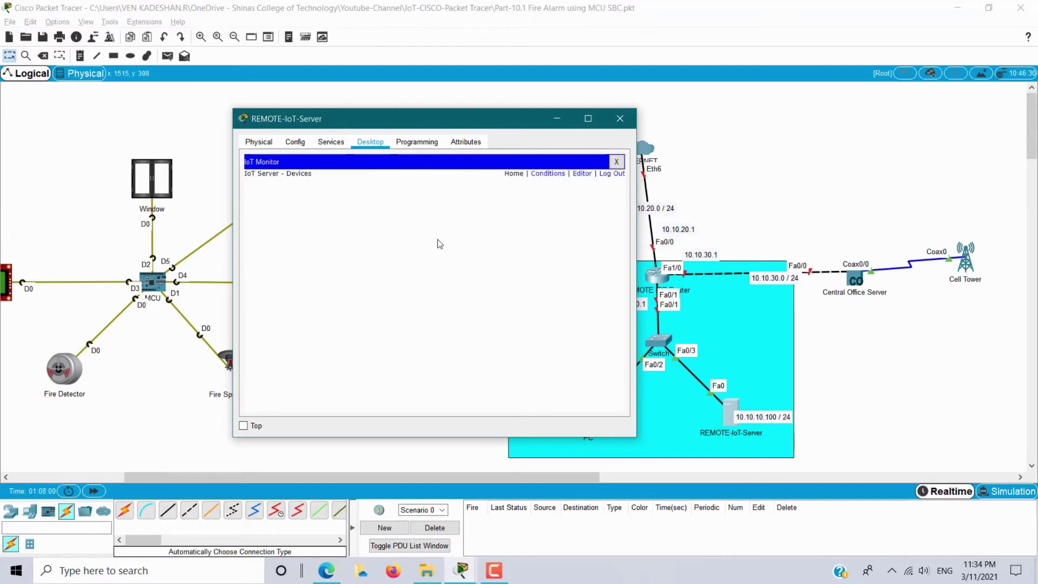
# Verify the new account in the IoT service's user list and close the server window.
pyautogui.click(330, 141)
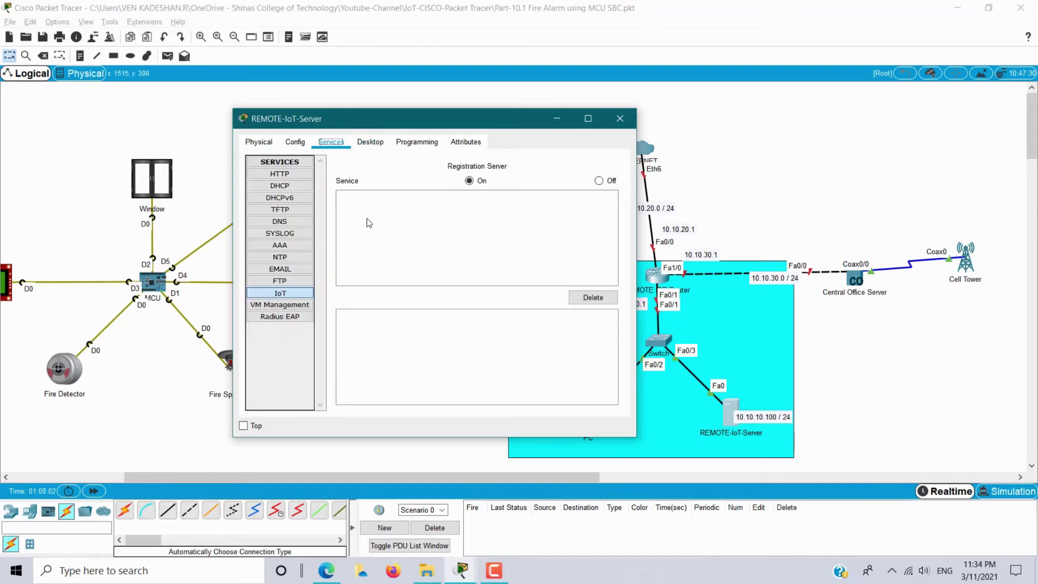
pyautogui.click(288, 294)
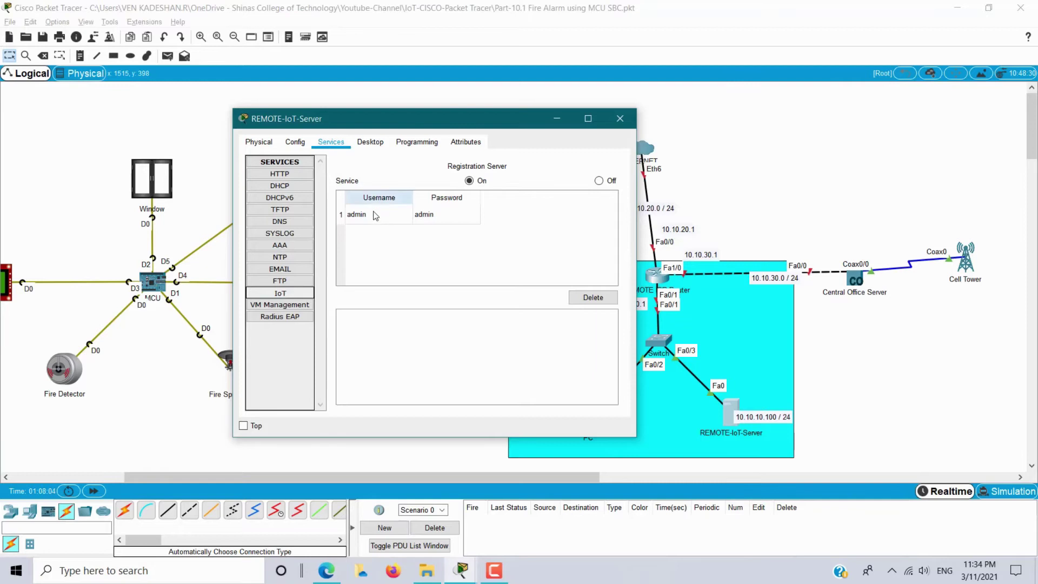
pyautogui.click(378, 215)
pyautogui.click(453, 218)
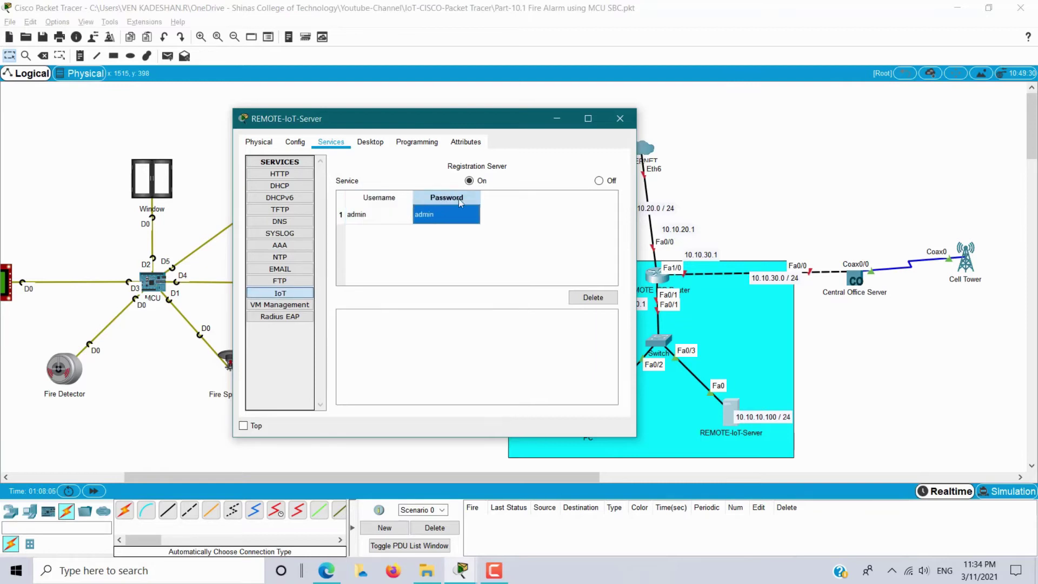
pyautogui.click(619, 119)
pyautogui.click(657, 274)
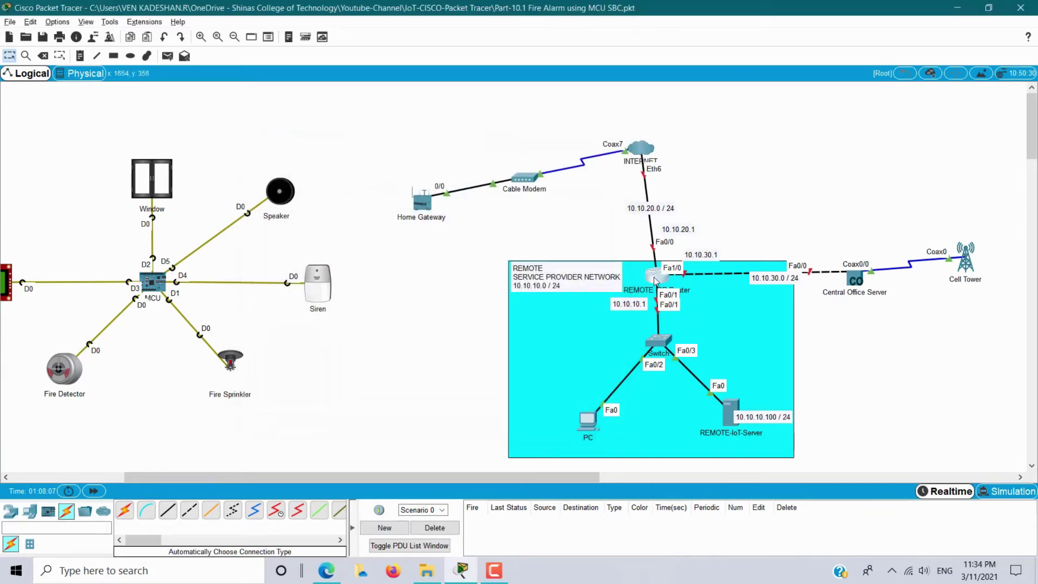
# Turn on FastEthernet0/0 and address it 10.10.20.1 with a 255.255.255.0 mask.
pyautogui.moveTo(486, 123); pyautogui.dragTo(231, 123)
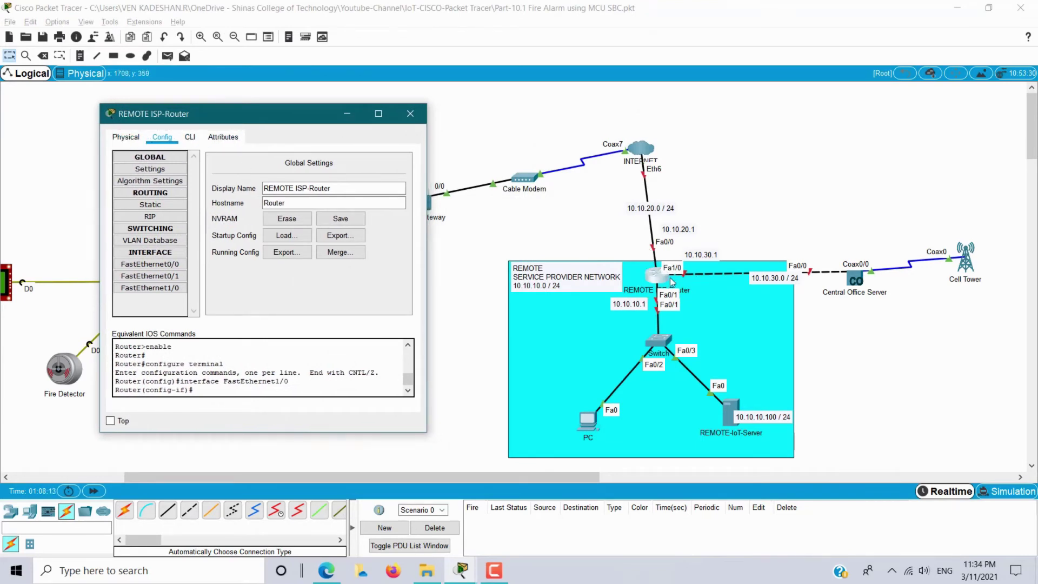
pyautogui.click(161, 266)
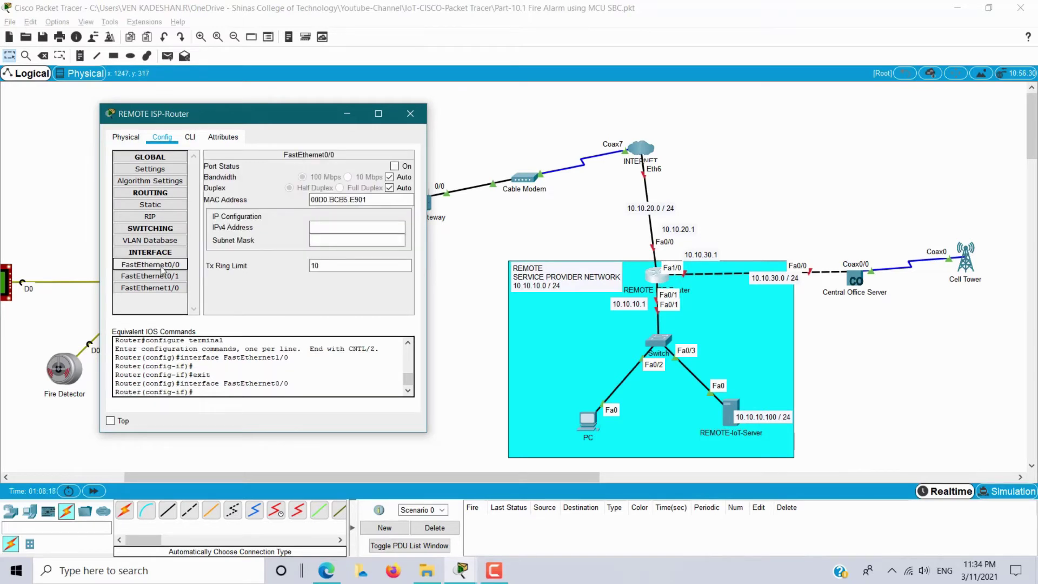
pyautogui.click(395, 166)
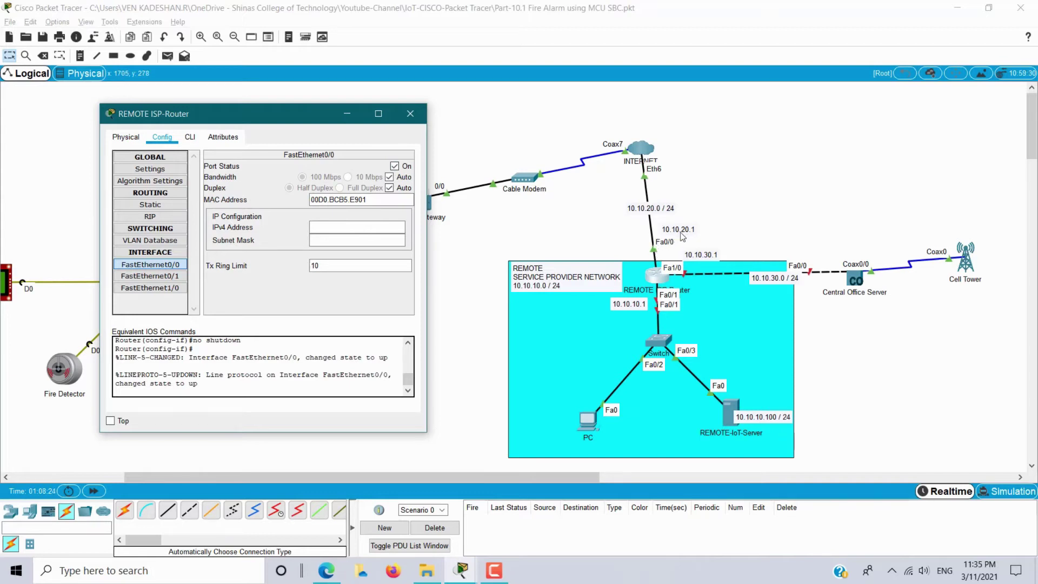
pyautogui.click(366, 227)
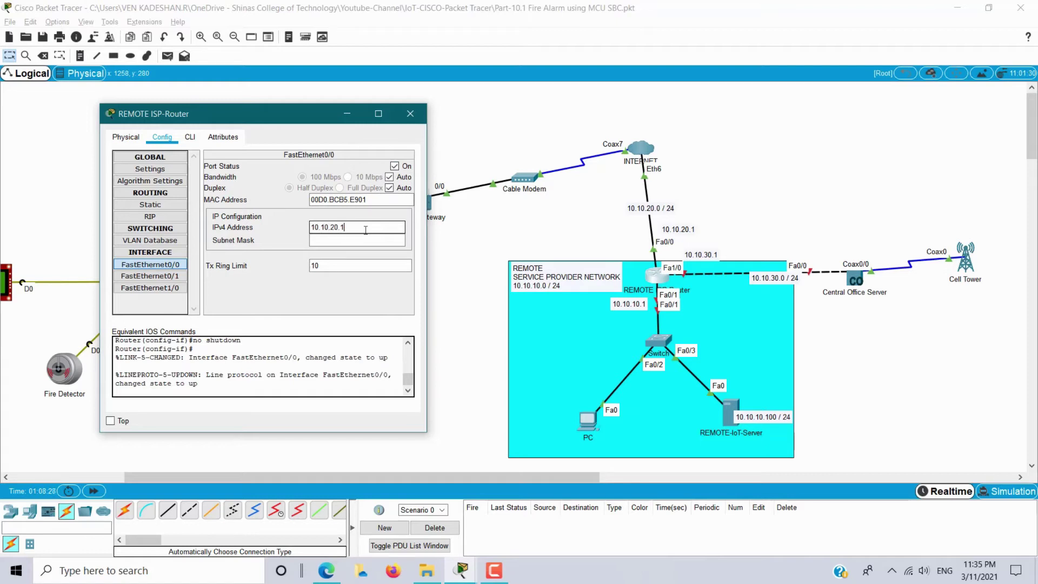
pyautogui.press('Tab')
pyautogui.write('25')
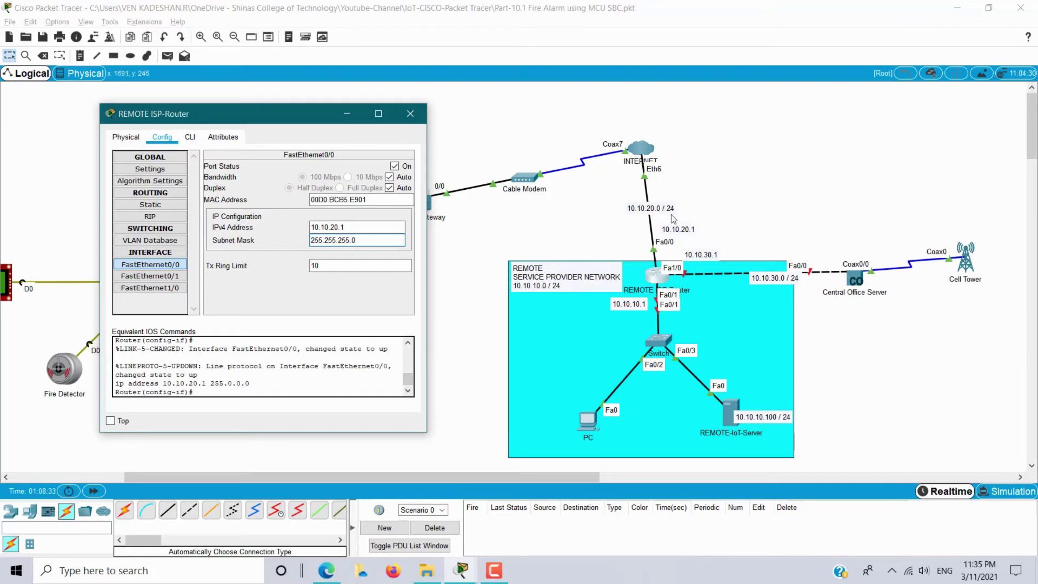
# Turn on FastEthernet0/1 and give it 10.10.10.1 with the default /24 mask.
pyautogui.click(168, 279)
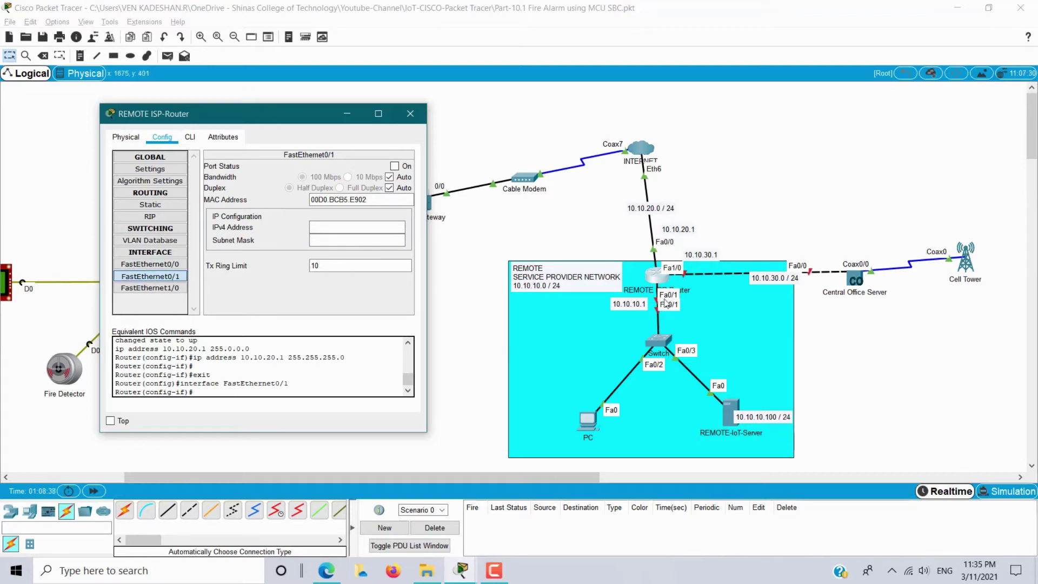
pyautogui.click(395, 166)
pyautogui.click(362, 226)
pyautogui.write('10.10.10.1')
pyautogui.press('Tab')
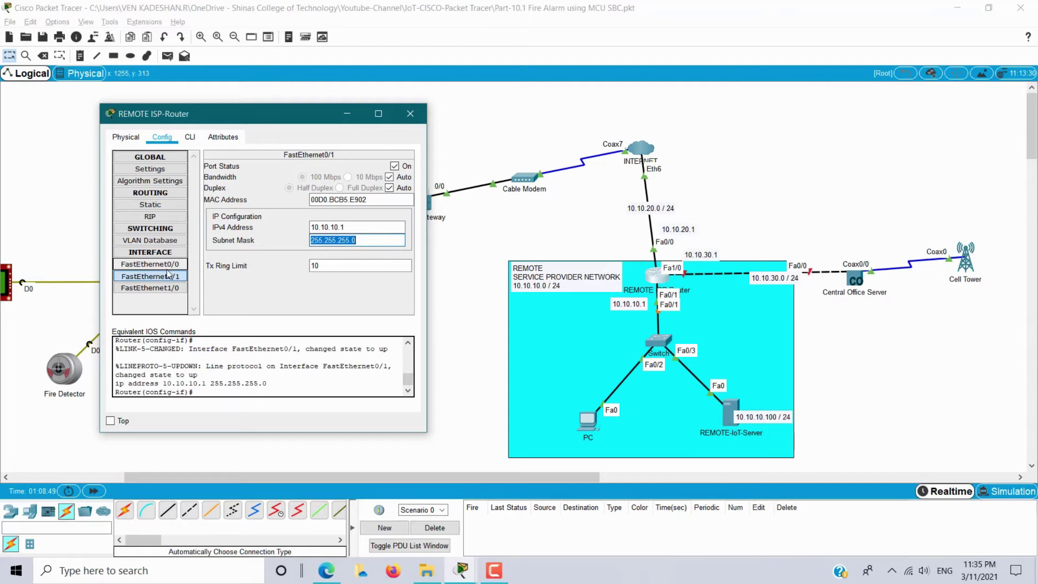
# Assign FastEthernet1/0 the address 10.10.30.1 with the default /24 mask.
pyautogui.click(150, 288)
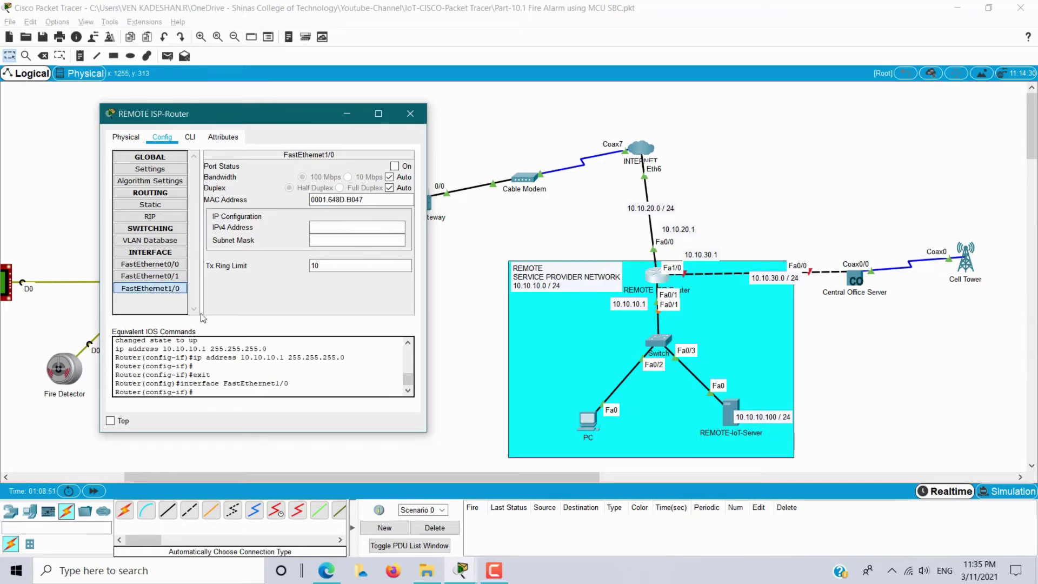
pyautogui.click(358, 226)
pyautogui.write('10.10.30.1')
pyautogui.press('Tab')
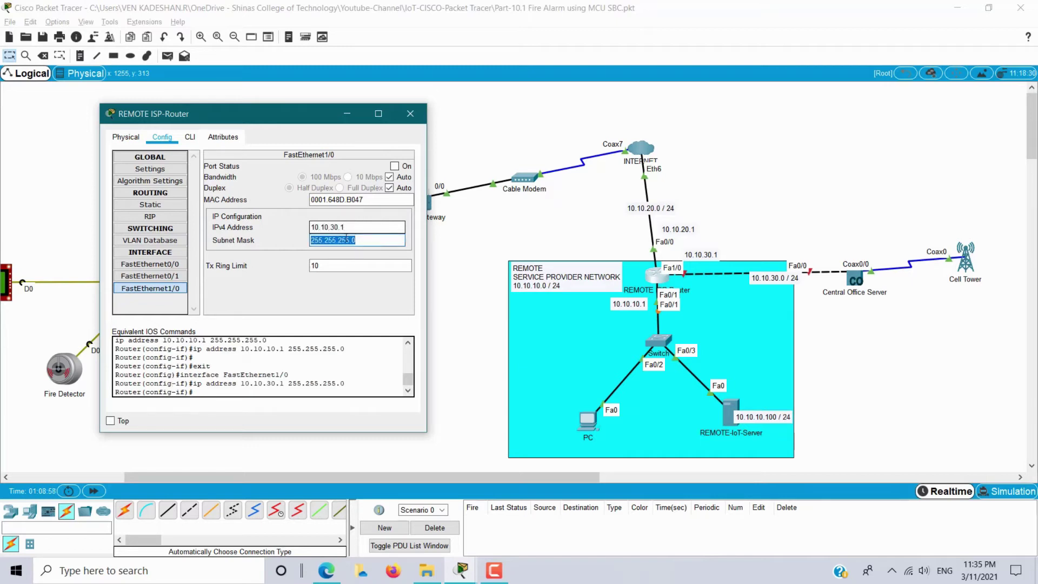
pyautogui.click(190, 136)
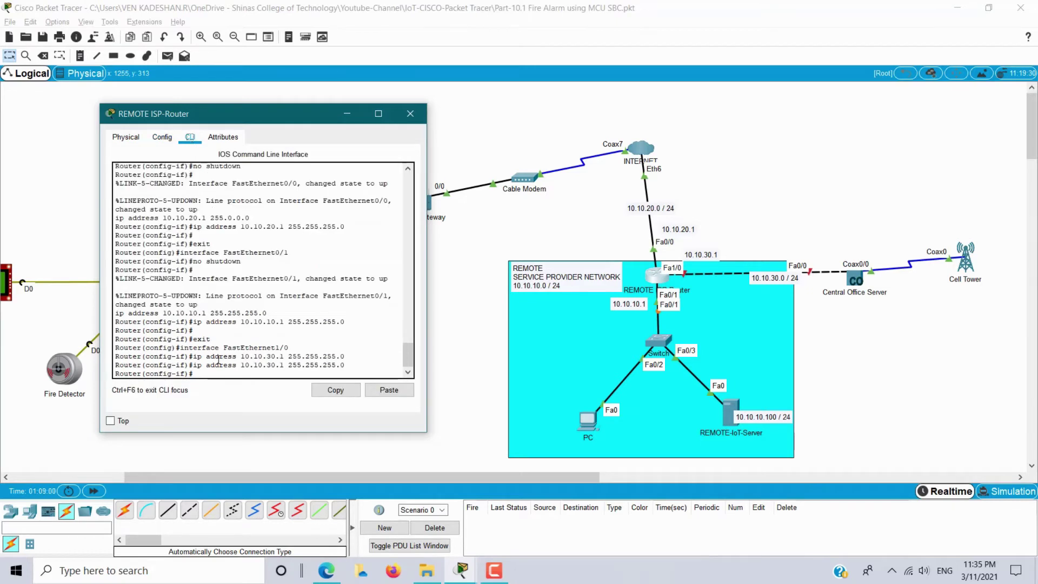
# Save with 'do wr' and switch FastEthernet1/0's port status on.
pyautogui.write('do wr')
pyautogui.press('Return')
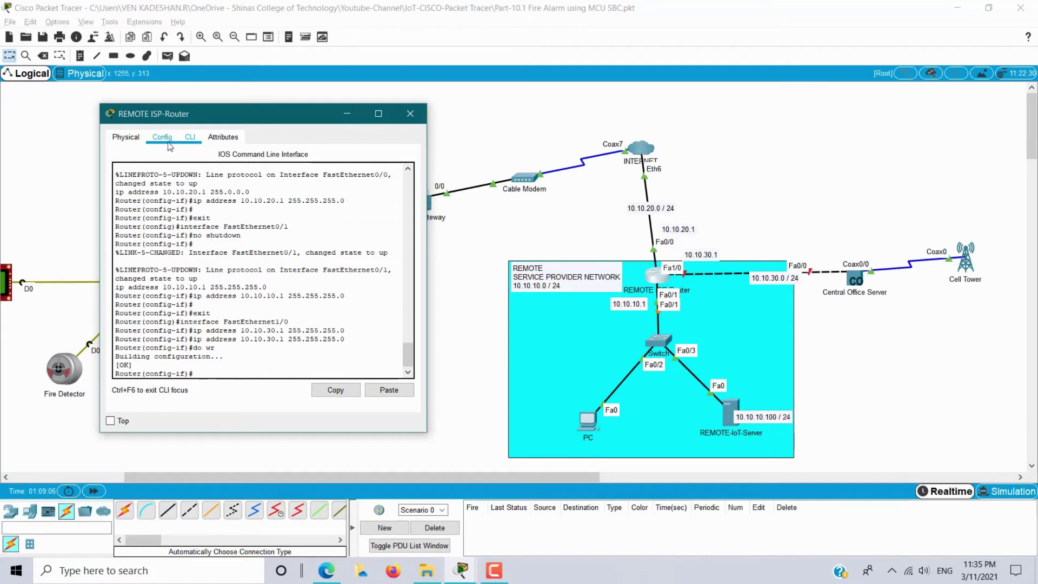
pyautogui.click(162, 138)
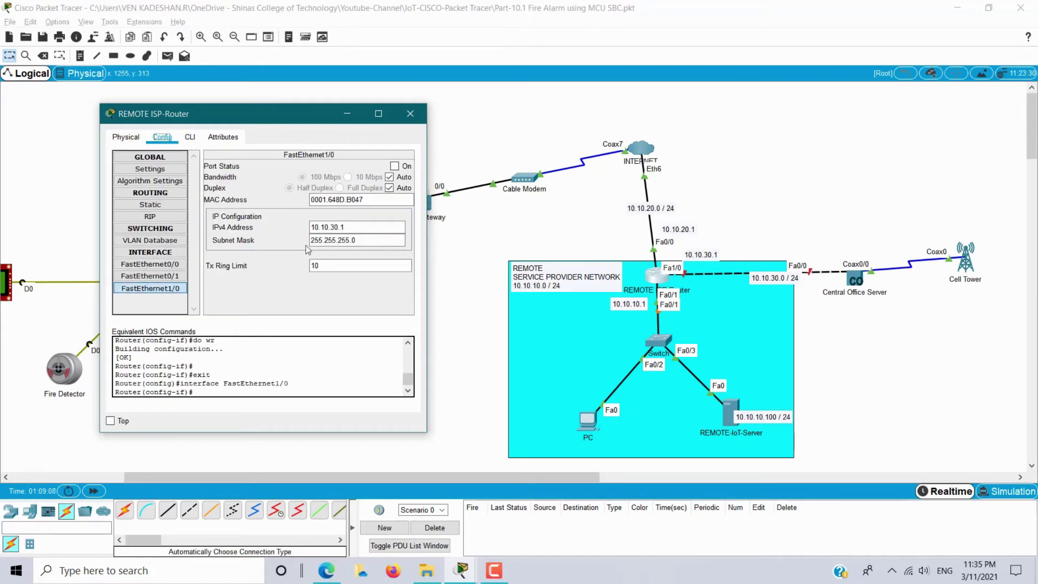
pyautogui.click(395, 166)
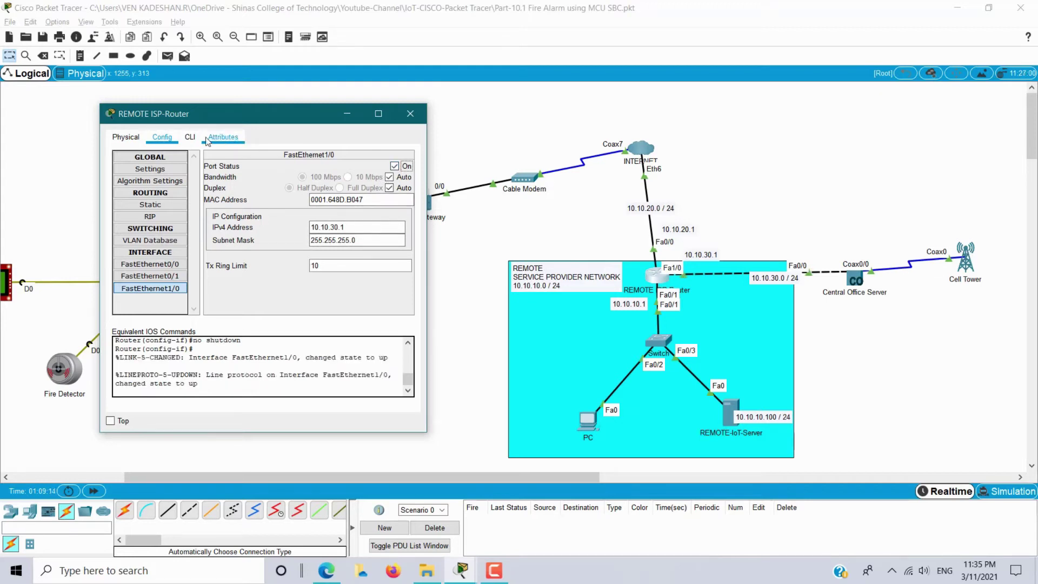
# Save again with 'do wr', exit interface mode, and close the router window.
pyautogui.click(190, 137)
pyautogui.press('Return')
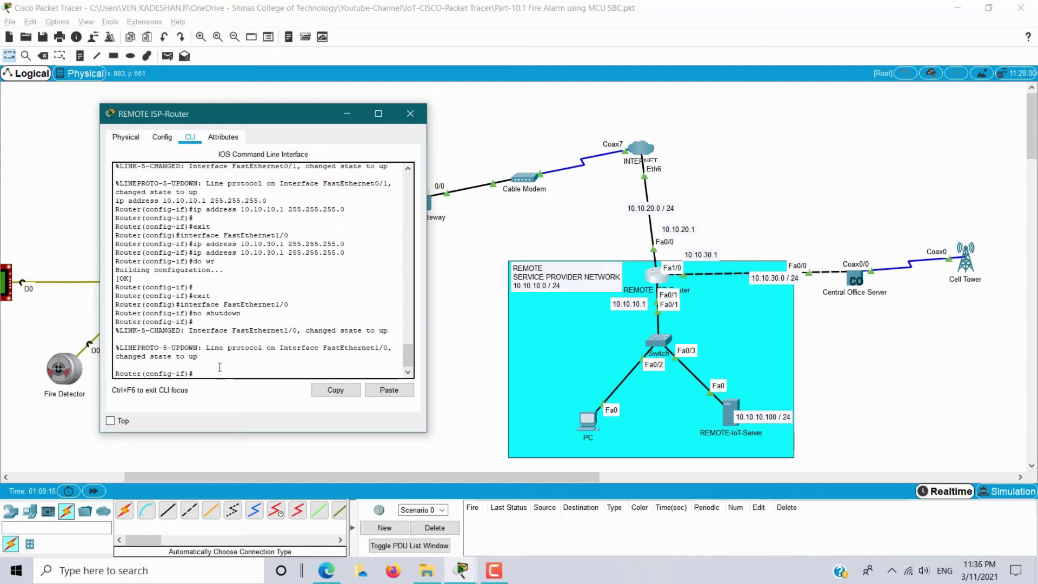
pyautogui.write('do wr')
pyautogui.press('Return')
pyautogui.write('exit')
pyautogui.press('Return')
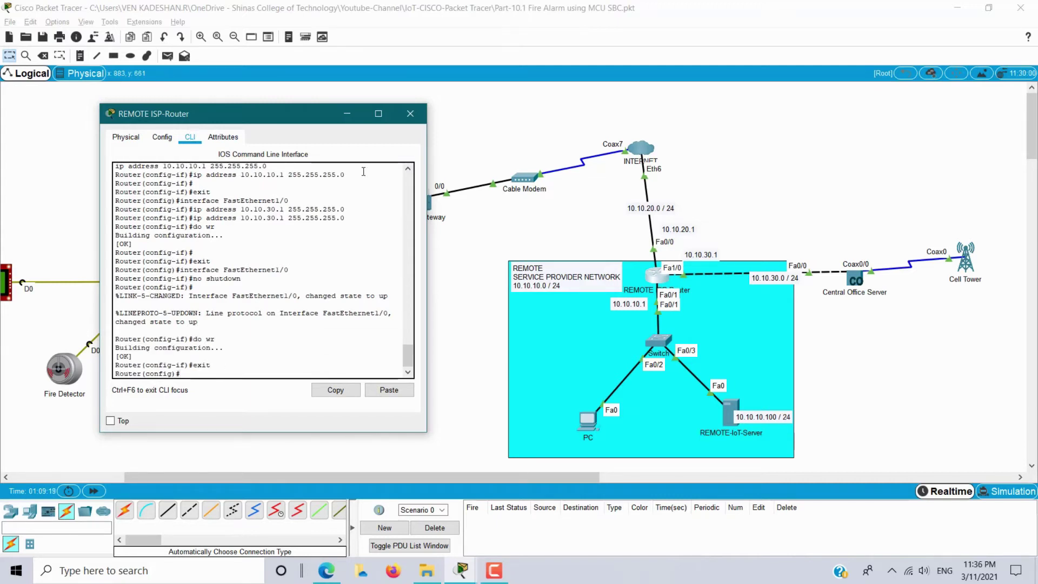
pyautogui.click(410, 113)
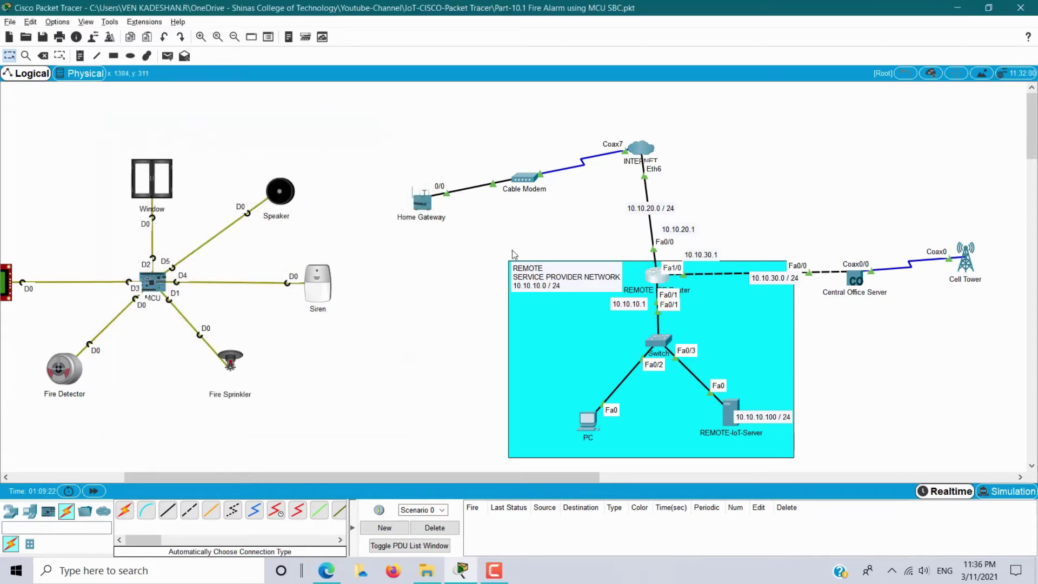
# Pan to the service provider area and reopen REMOTE ISP-Router's CLI window on the left.
pyautogui.moveTo(254, 131); pyautogui.dragTo(485, 318)
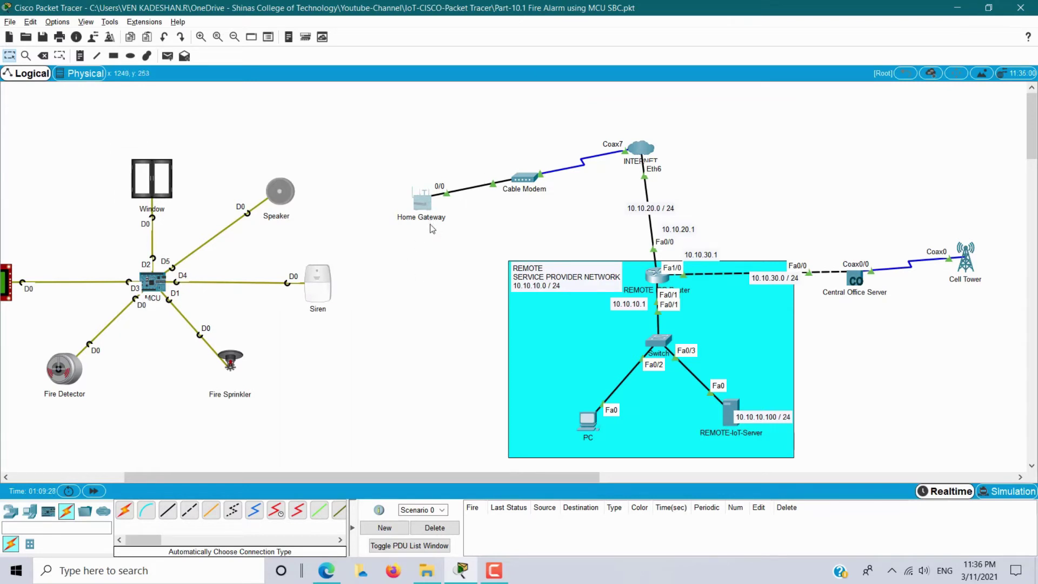
pyautogui.moveTo(460, 259); pyautogui.dragTo(828, 462)
pyautogui.moveTo(780, 206); pyautogui.dragTo(1012, 348)
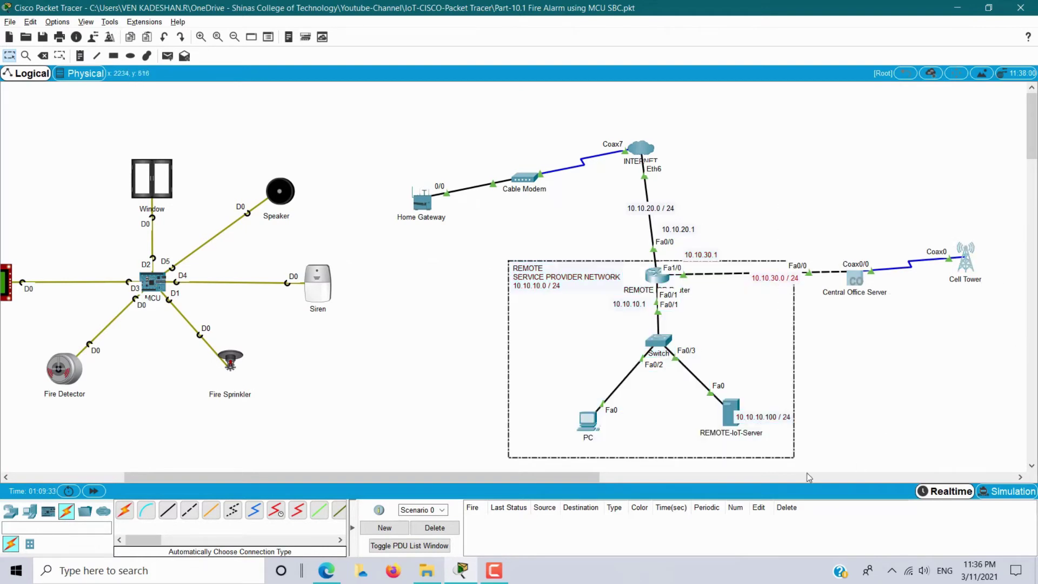
pyautogui.moveTo(604, 478); pyautogui.dragTo(668, 478)
pyautogui.moveTo(927, 195); pyautogui.dragTo(829, 193)
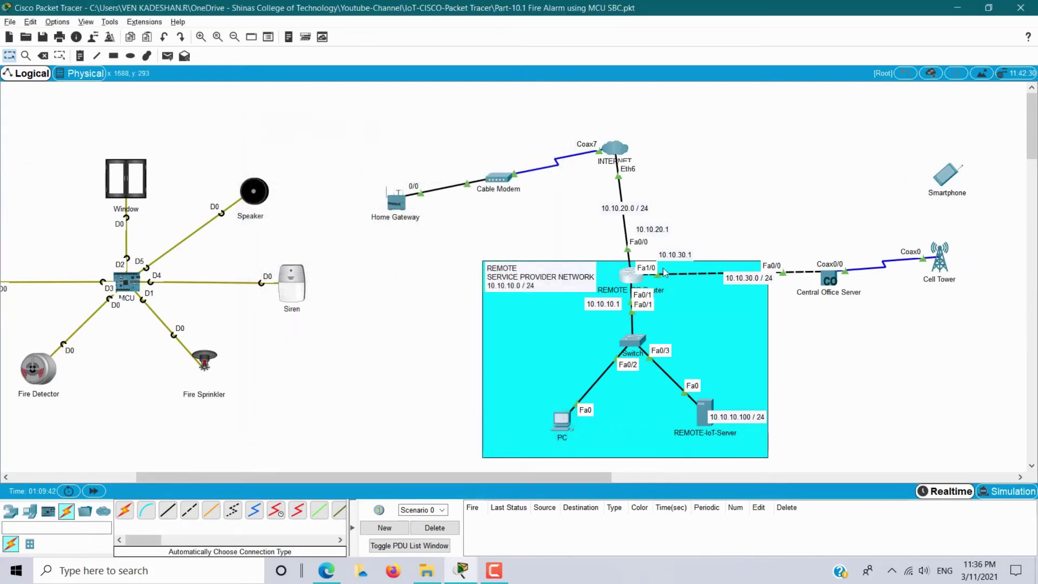
pyautogui.click(633, 274)
pyautogui.moveTo(546, 123); pyautogui.dragTo(323, 130)
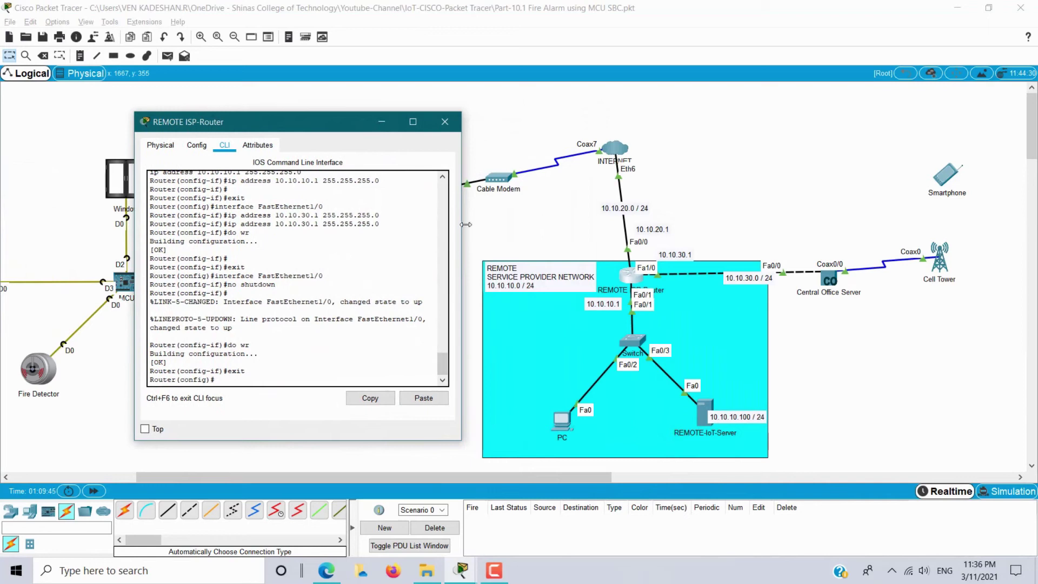
# Widen the router CLI and exclude 10.10.10.1 from DHCP leasing.
pyautogui.moveTo(466, 225); pyautogui.dragTo(548, 224)
pyautogui.moveTo(365, 123); pyautogui.dragTo(317, 116)
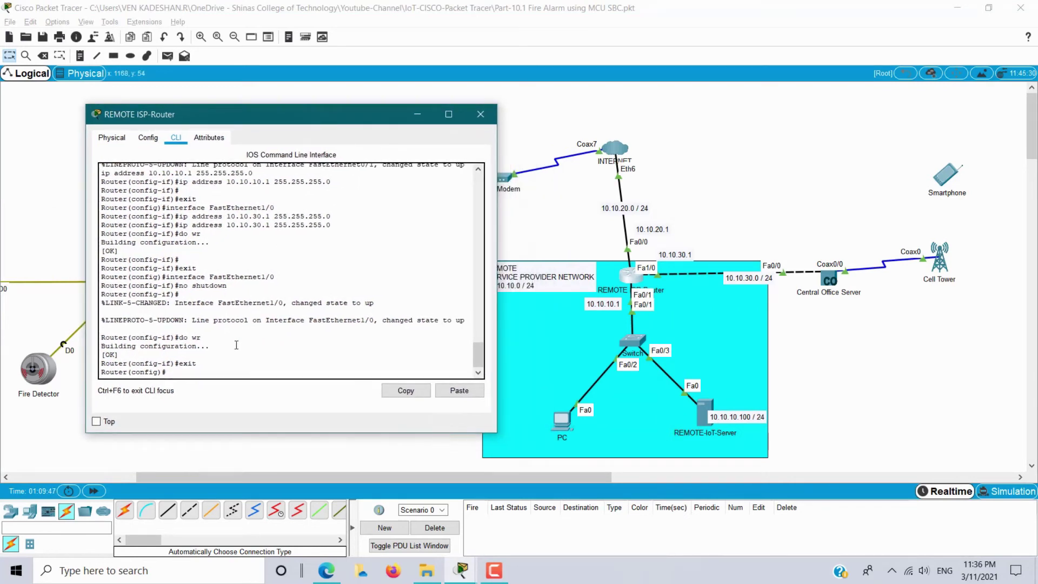
pyautogui.write('ip dh')
pyautogui.press('Tab')
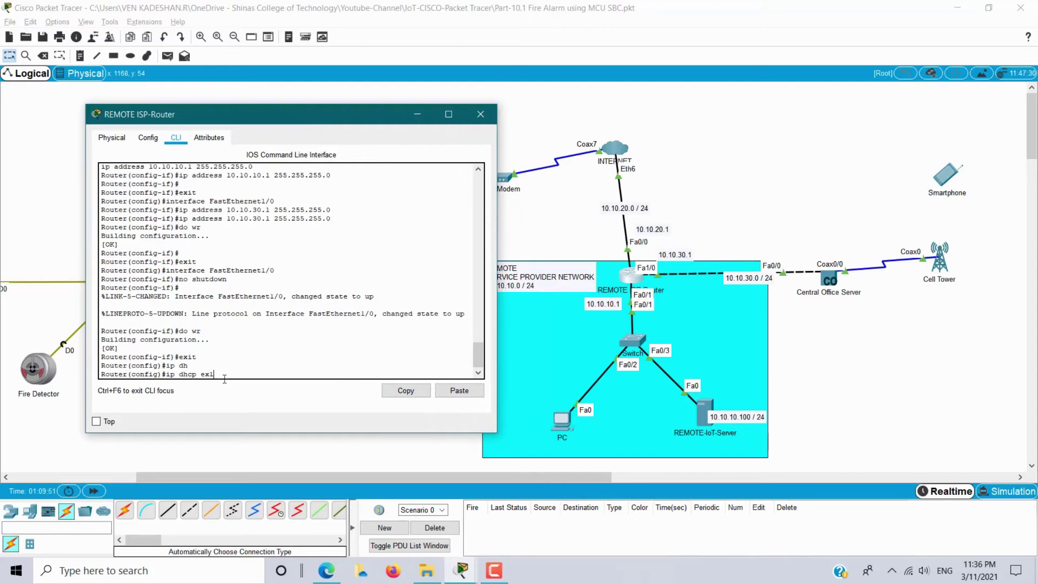
pyautogui.write('u')
pyautogui.press('Tab')
pyautogui.press('BackSpace')
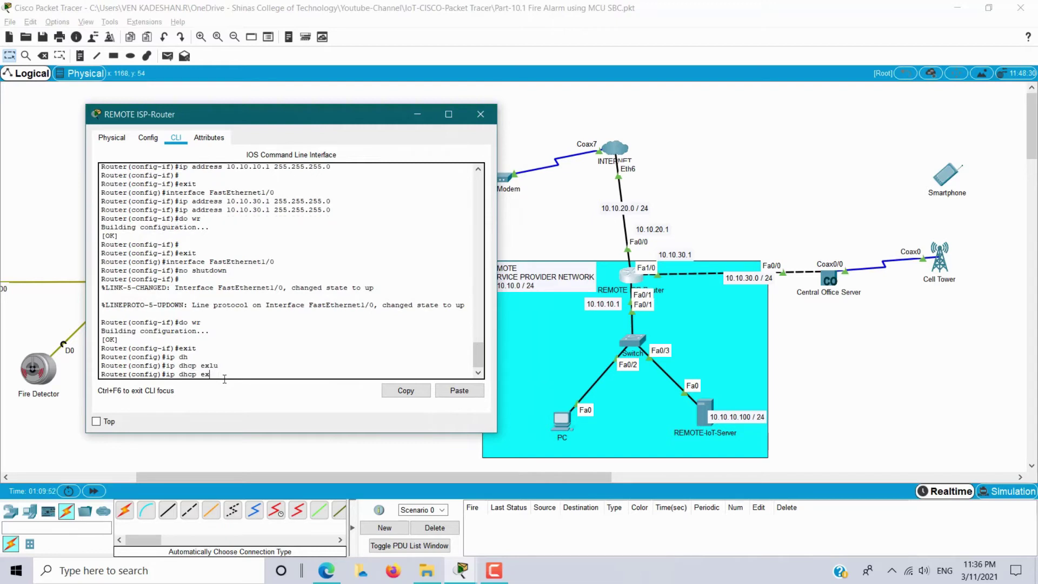
pyautogui.write('c')
pyautogui.press('Tab')
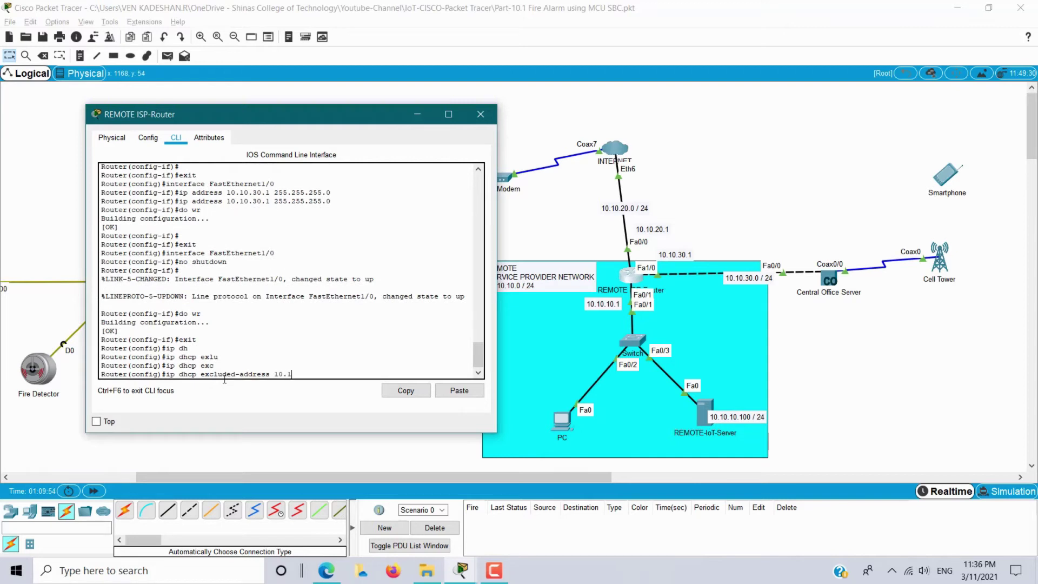
pyautogui.write('10.10.10.1')
pyautogui.press('Return')
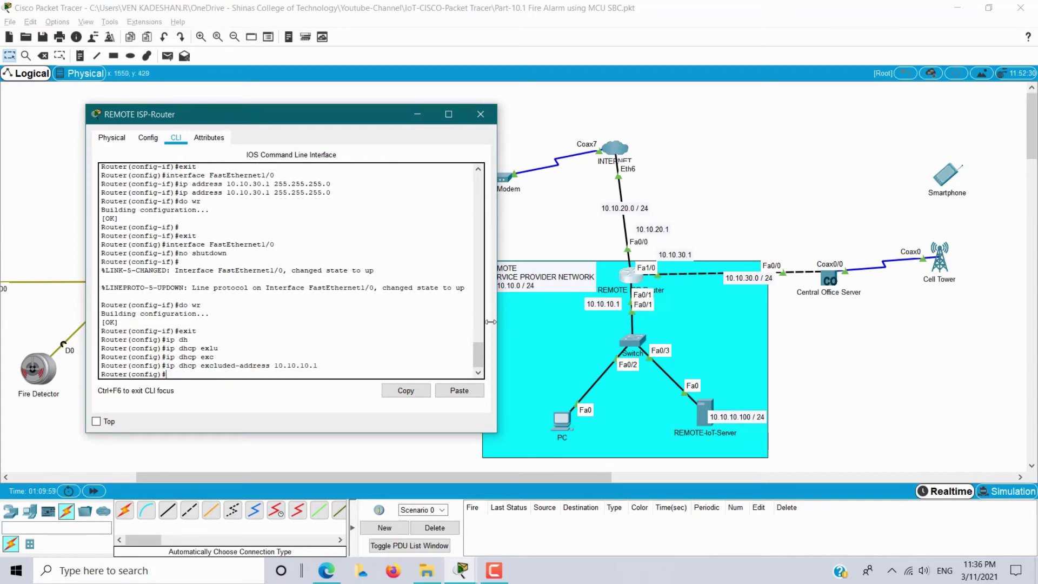
# Also exclude 10.10.20.1 and 10.10.30.1 from DHCP leasing.
pyautogui.write('ip dhcp excluded-address 10.10.20.1')
pyautogui.press('Return')
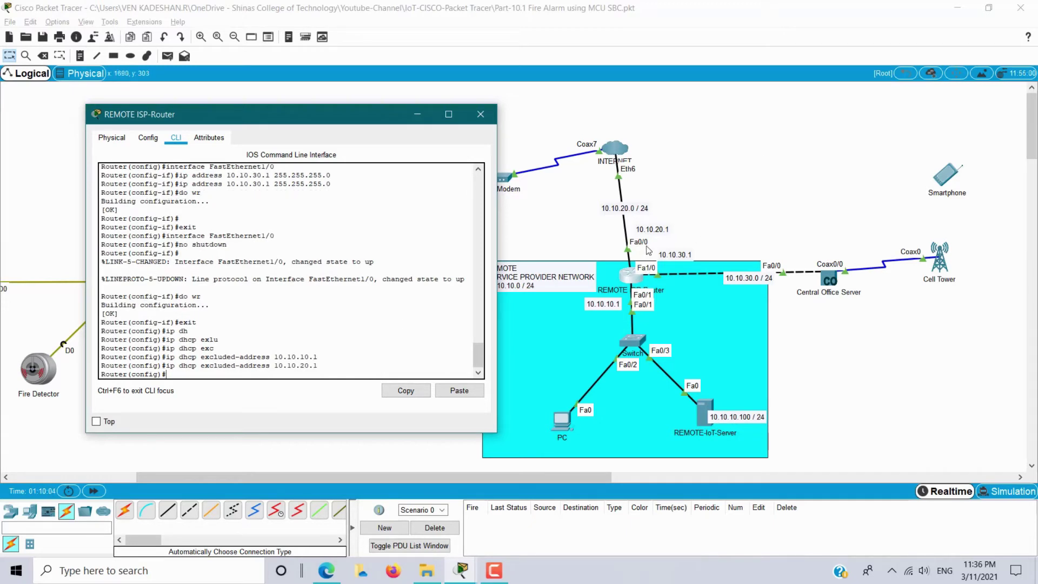
pyautogui.write('ip dhcp excluded-address 10.10.30.1')
pyautogui.press('Return')
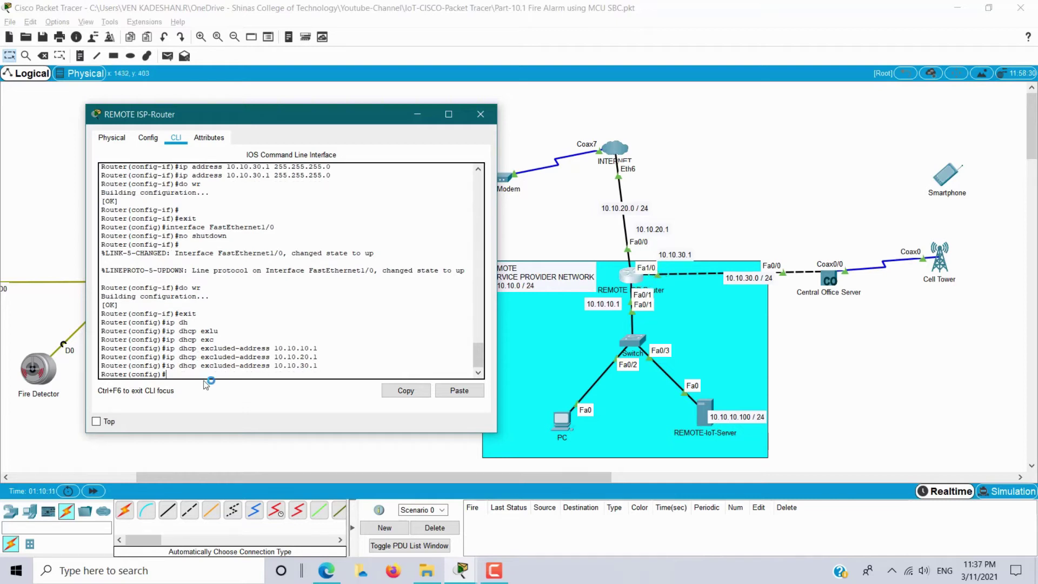
# Start the ip dhcp pool command for a new DHCP pool.
pyautogui.write('ip dh')
pyautogui.press('Tab')
pyautogui.write('po')
pyautogui.press('Tab')
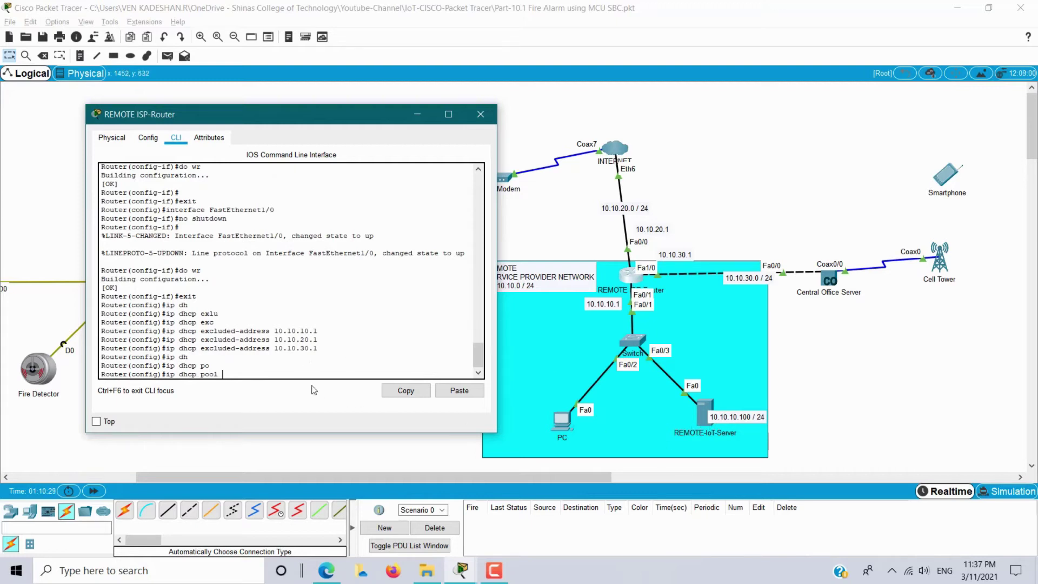
# Create DHCP pool IOT with network 10.10.10.0 255.255.255.0.
pyautogui.write('IOT')
pyautogui.press('Return')
pyautogui.write('net')
pyautogui.press('Tab')
pyautogui.write('10.1')
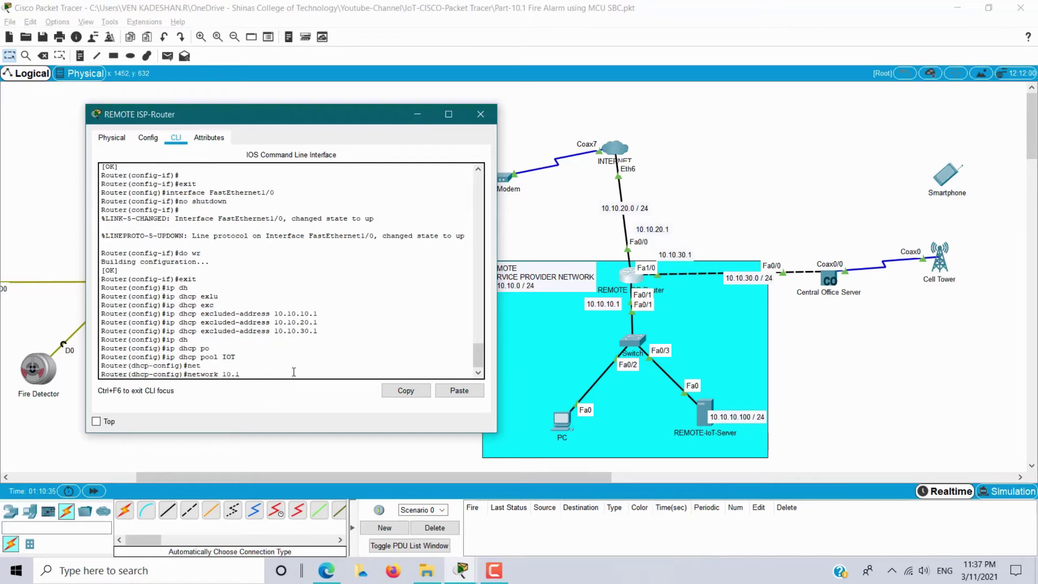
pyautogui.write('0.0 255.255.255.0')
pyautogui.press('Return')
# Give the IOT pool default router 10.10.10.1 and DNS server 10.10.10.100, then exit.
pyautogui.write('def')
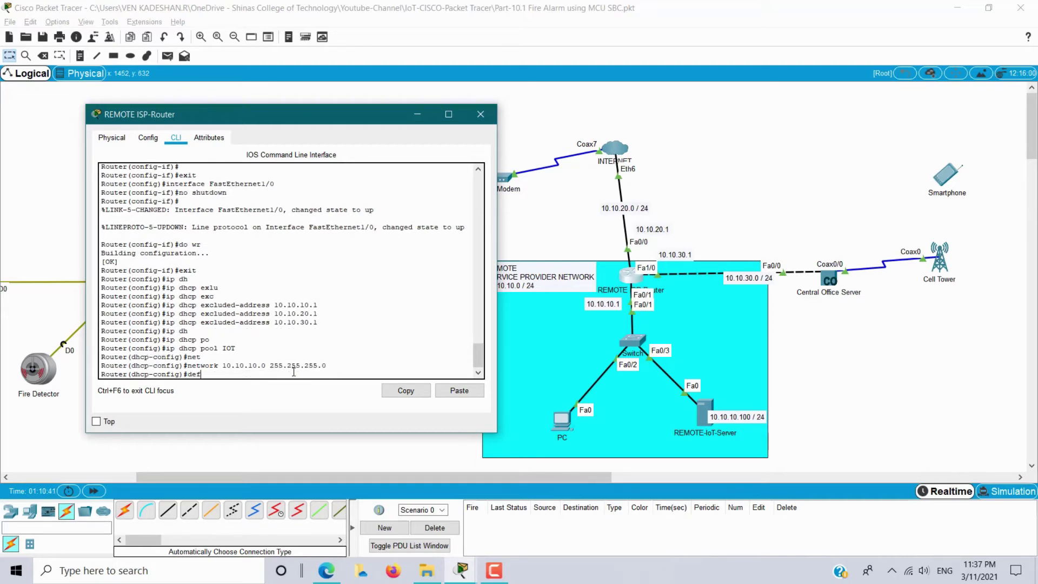
pyautogui.press('Tab')
pyautogui.write('10.10.10.1')
pyautogui.press('Return')
pyautogui.write('d')
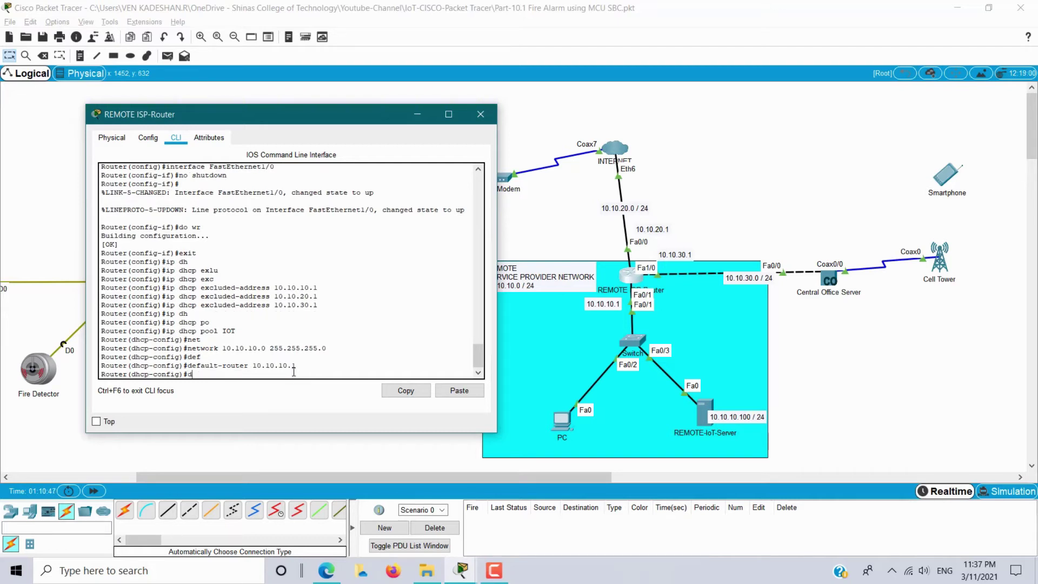
pyautogui.write('n')
pyautogui.press('Tab')
pyautogui.write('10.10.10.100')
pyautogui.press('Return')
pyautogui.write('exit')
pyautogui.press('Return')
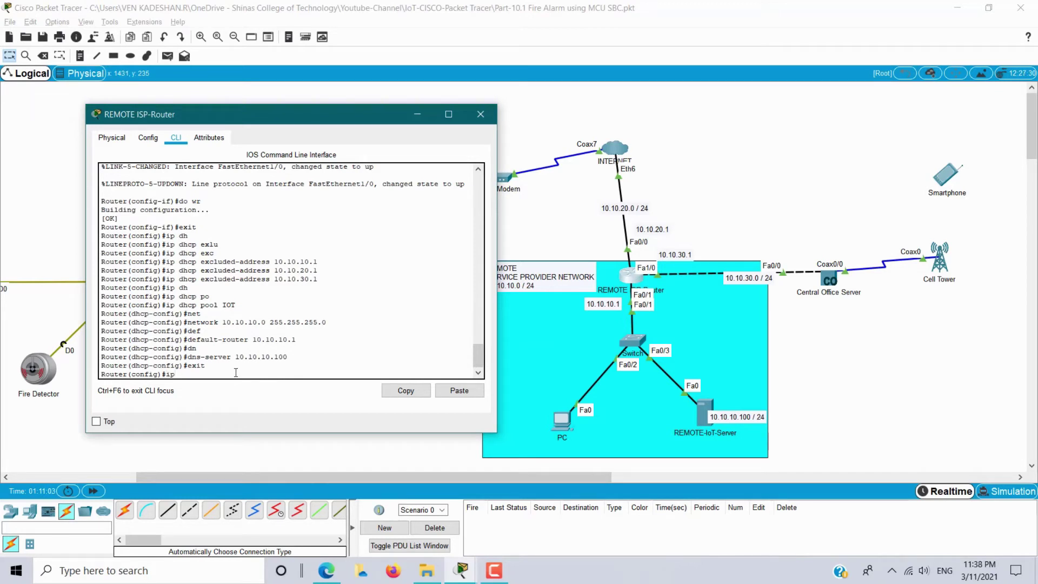
# Create DHCP pool INTERNET with network 10.10.20.0 255.255.255.0.
pyautogui.write('dh')
pyautogui.press('Tab')
pyautogui.write('po')
pyautogui.press('Tab')
pyautogui.write('INTERNET')
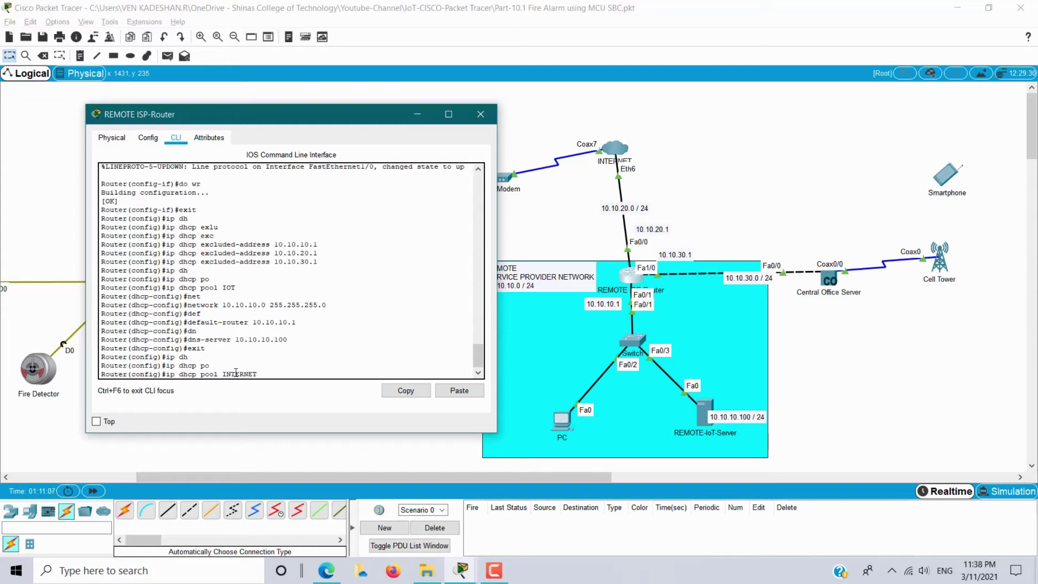
pyautogui.press('Return')
pyautogui.write('net')
pyautogui.press('Tab')
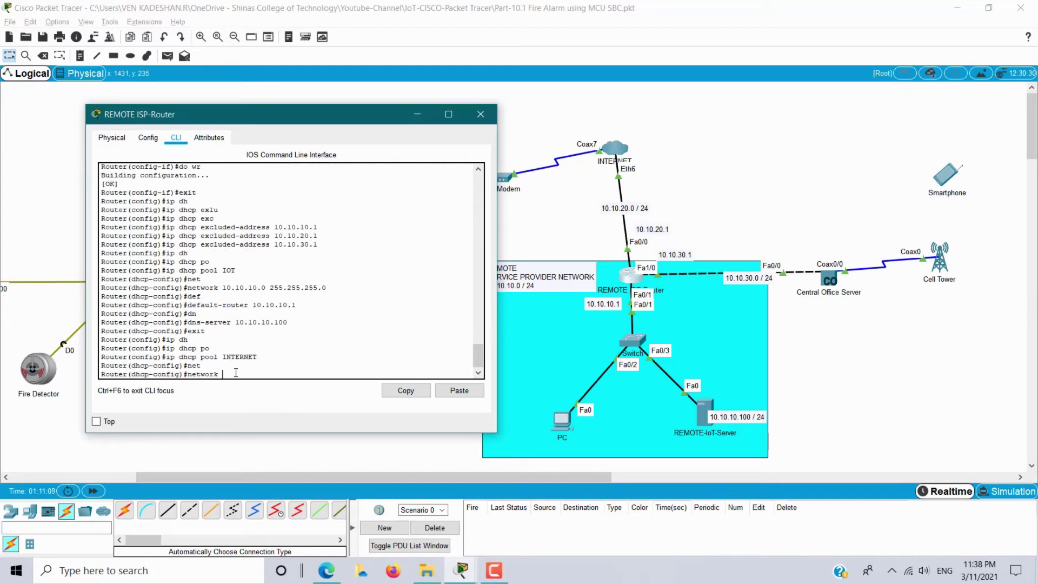
pyautogui.write('10.10.20.0 255.255.255.0')
pyautogui.press('Return')
# Give the INTERNET pool default router 10.10.20.1 and DNS server 10.10.10.100, then exit.
pyautogui.write('def')
pyautogui.press('Tab')
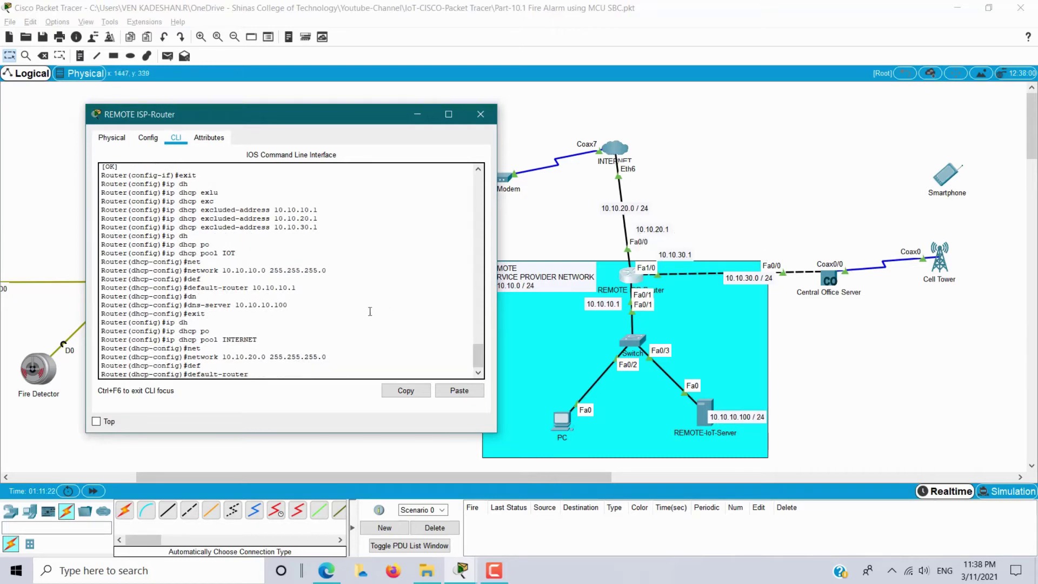
pyautogui.write('10.10.20.1')
pyautogui.press('Return')
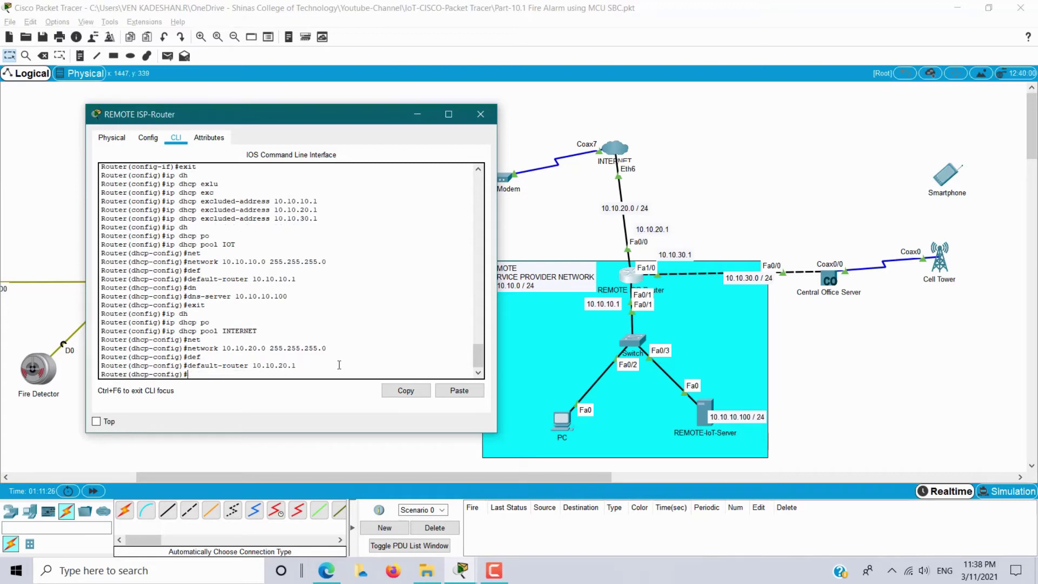
pyautogui.write('dn')
pyautogui.press('Tab')
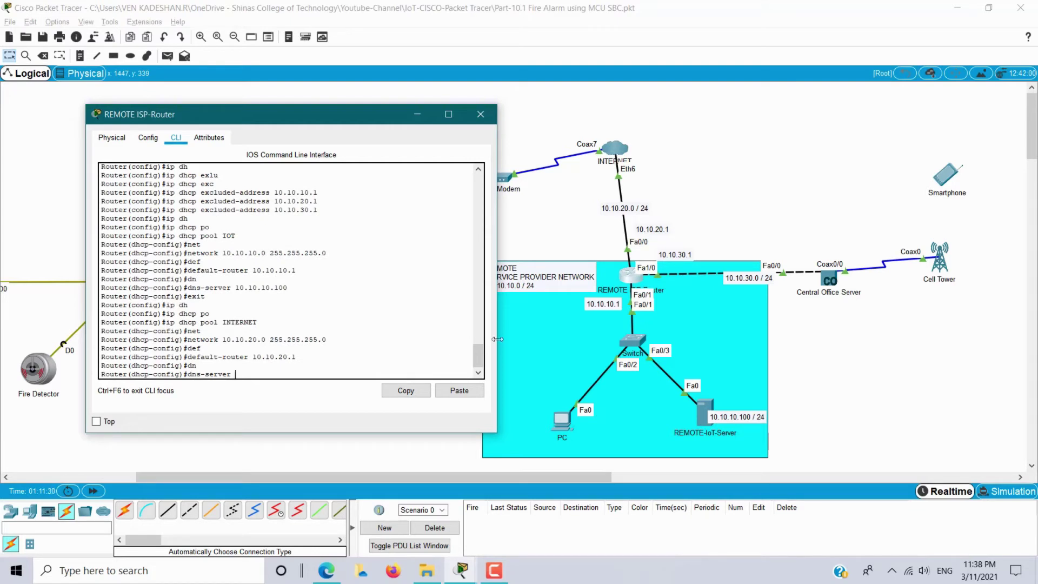
pyautogui.write('10.10.100')
pyautogui.press('Return')
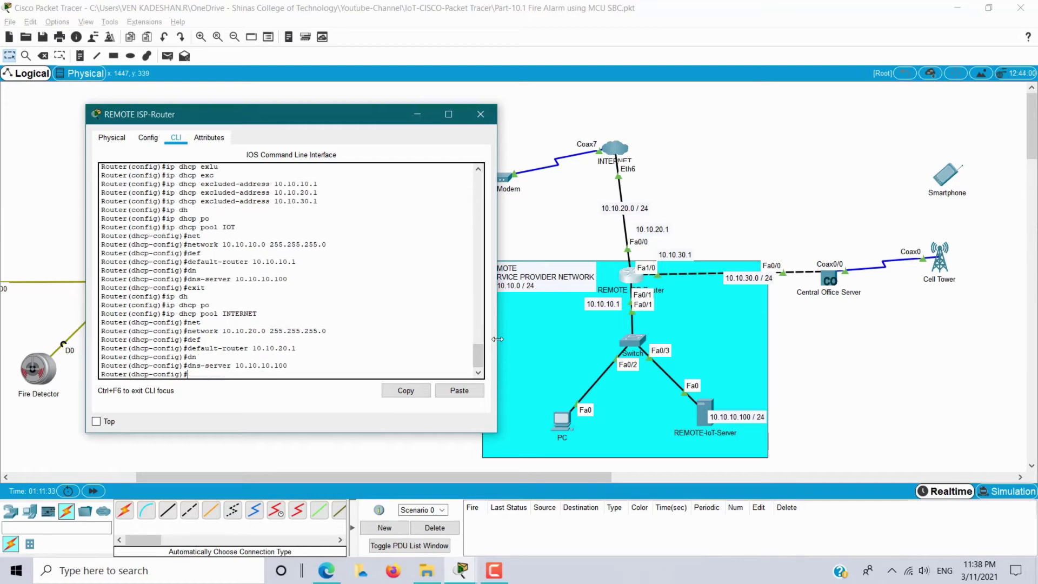
pyautogui.write('exit')
pyautogui.press('Return')
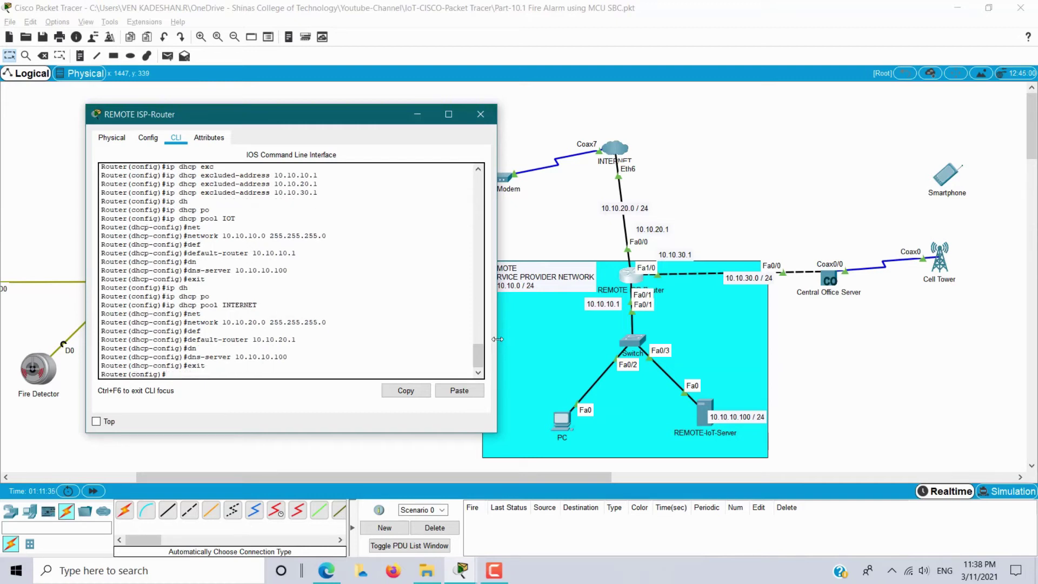
# Create DHCP pool CELLTOWER with network 10.10.30.0/24.
pyautogui.write('ip dh')
pyautogui.press('Tab')
pyautogui.write('po')
pyautogui.press('Tab')
pyautogui.write('CELLTOWER')
pyautogui.press('Return')
pyautogui.write('net')
pyautogui.press('Tab')
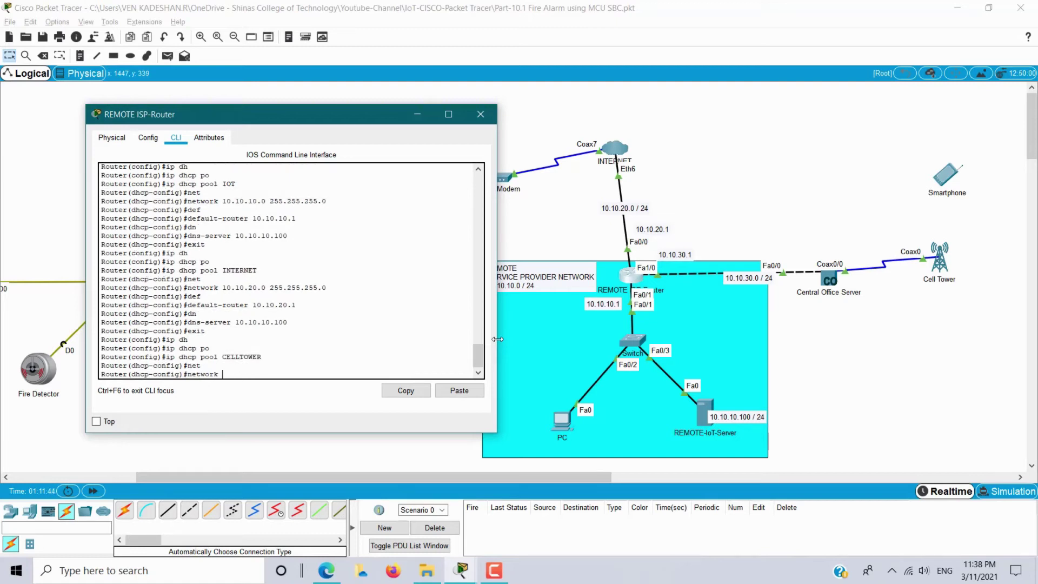
pyautogui.write('10.10.30.0 255.255.255.255.0')
pyautogui.press('Return')
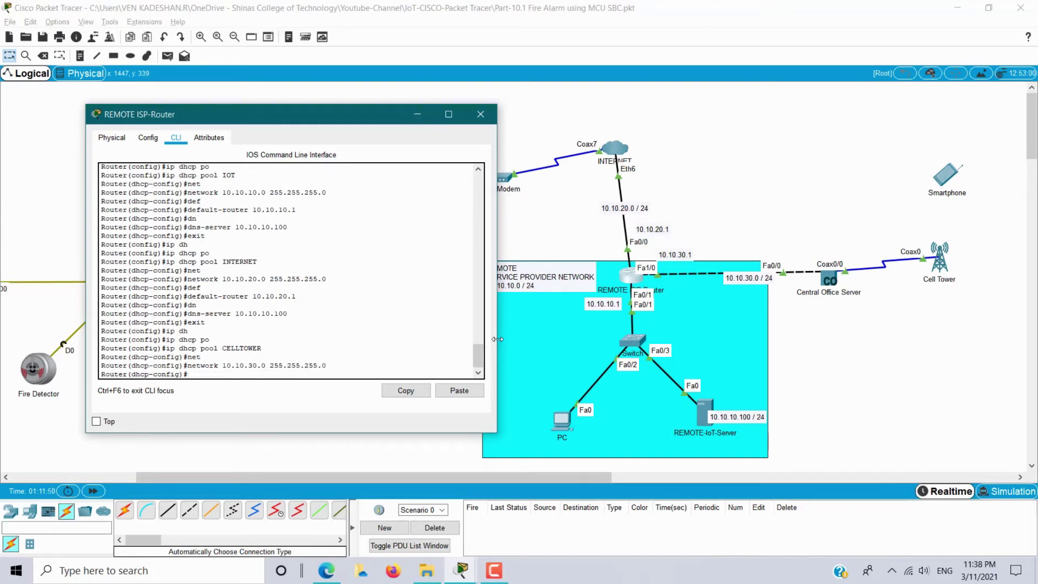
# Give the CELLTOWER pool default router 10.10.30.1 and DNS server 10.10.10.100, then exit.
pyautogui.write('def')
pyautogui.press('Tab')
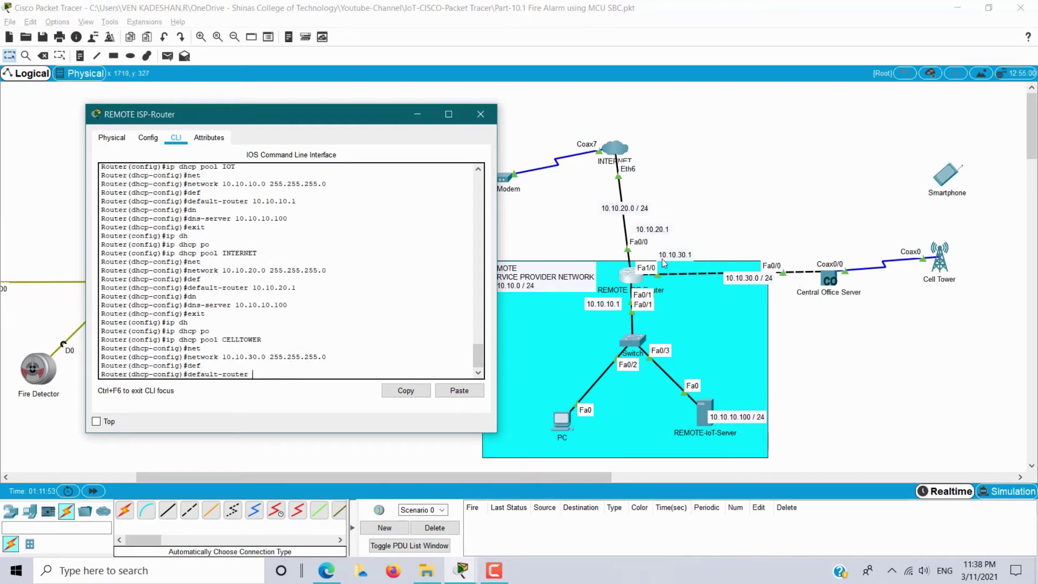
pyautogui.write('10.10.30.1')
pyautogui.press('Return')
pyautogui.write('dn')
pyautogui.press('Tab')
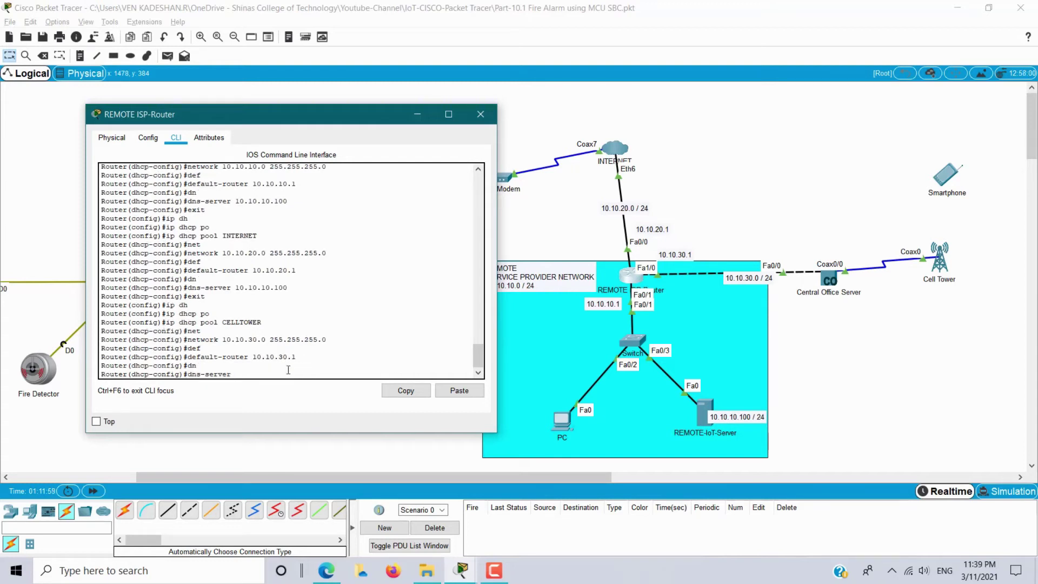
pyautogui.write('10.10.10.100')
pyautogui.press('Return')
pyautogui.write('exit')
pyautogui.press('Return')
pyautogui.press('Return')
pyautogui.press('Return')
# Save the router configuration with do wr and return to the topology.
pyautogui.write('do wr')
pyautogui.press('Return')
pyautogui.press('Return')
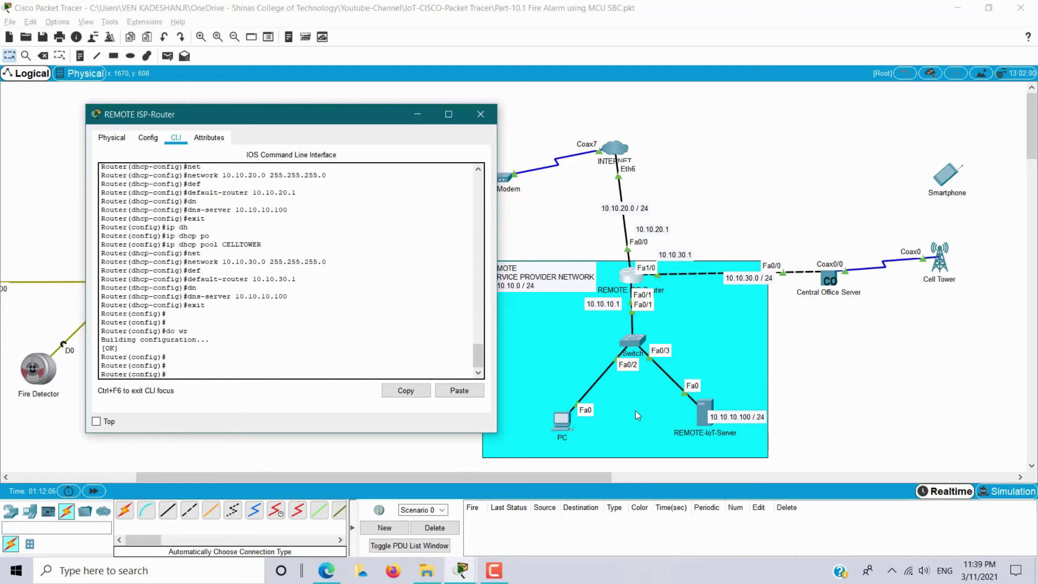
pyautogui.click(550, 397)
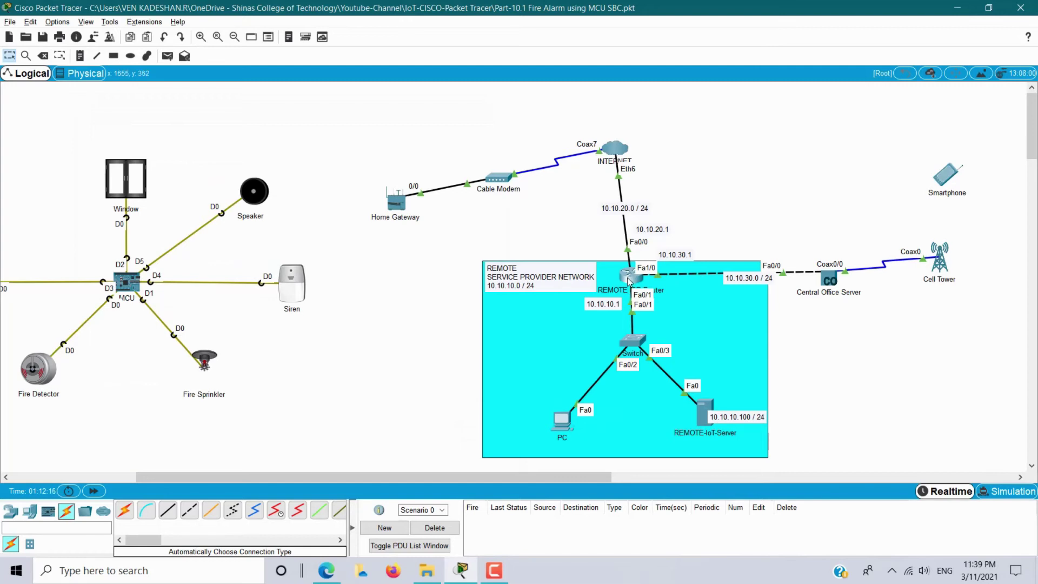
# Switch the PC's IP configuration to DHCP so it receives 10.10.10.2.
pyautogui.click(562, 422)
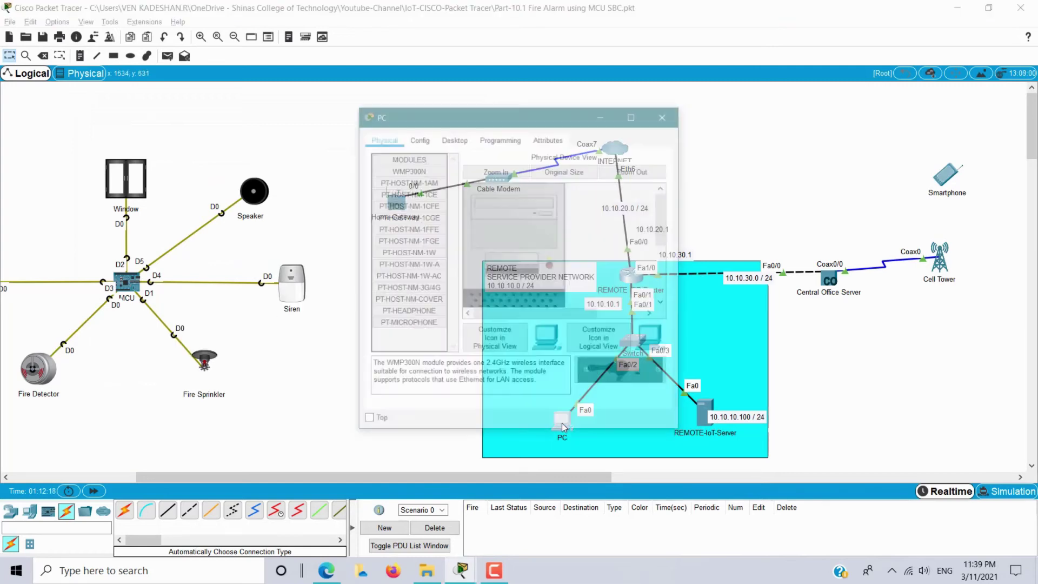
pyautogui.click(453, 138)
pyautogui.click(410, 199)
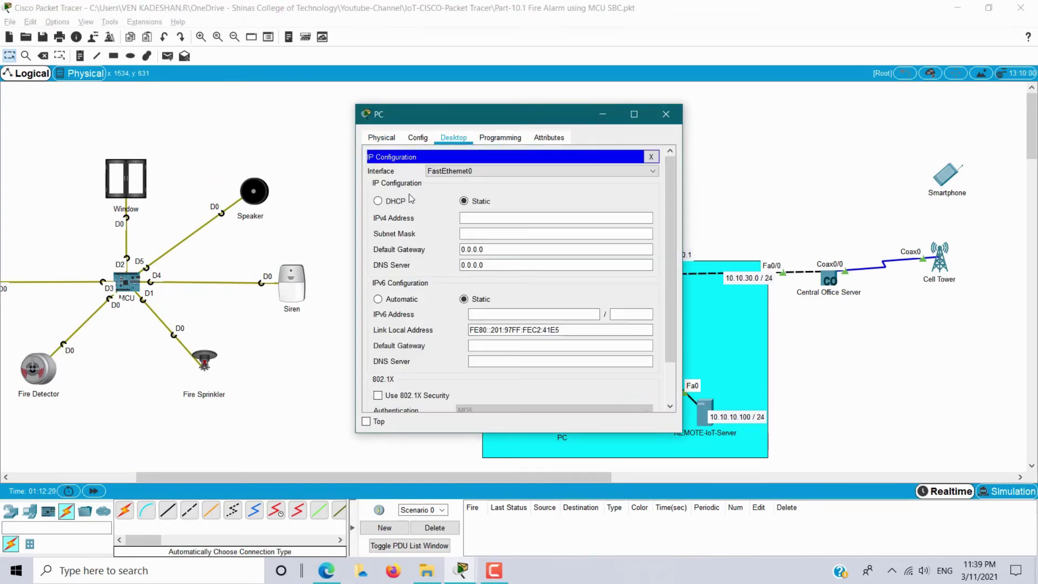
pyautogui.click(377, 201)
pyautogui.moveTo(486, 114); pyautogui.dragTo(260, 121)
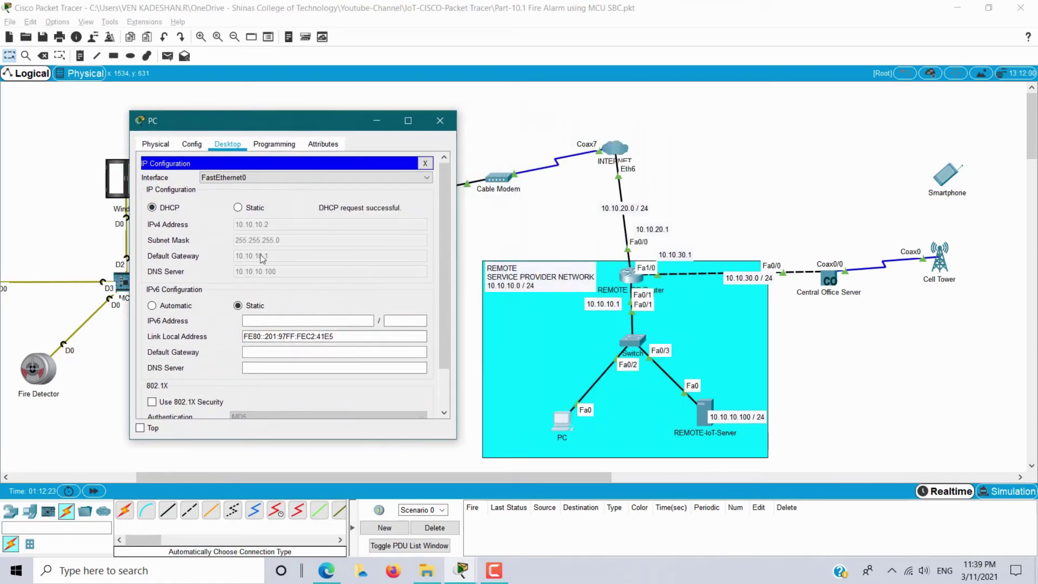
pyautogui.click(440, 121)
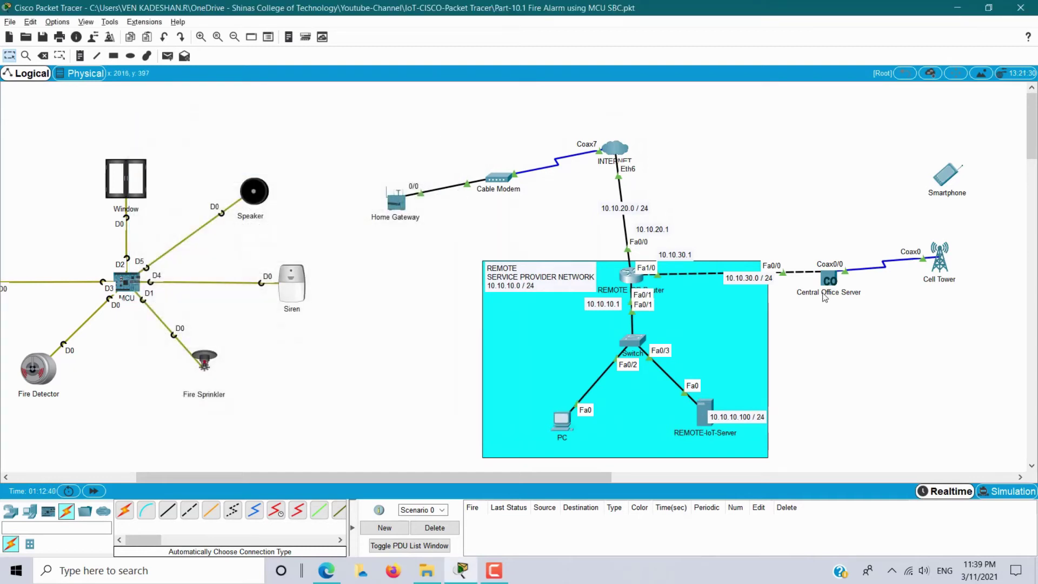
# Check the Central Office Server's backbone DHCP address 10.10.30.2, then close it.
pyautogui.click(832, 281)
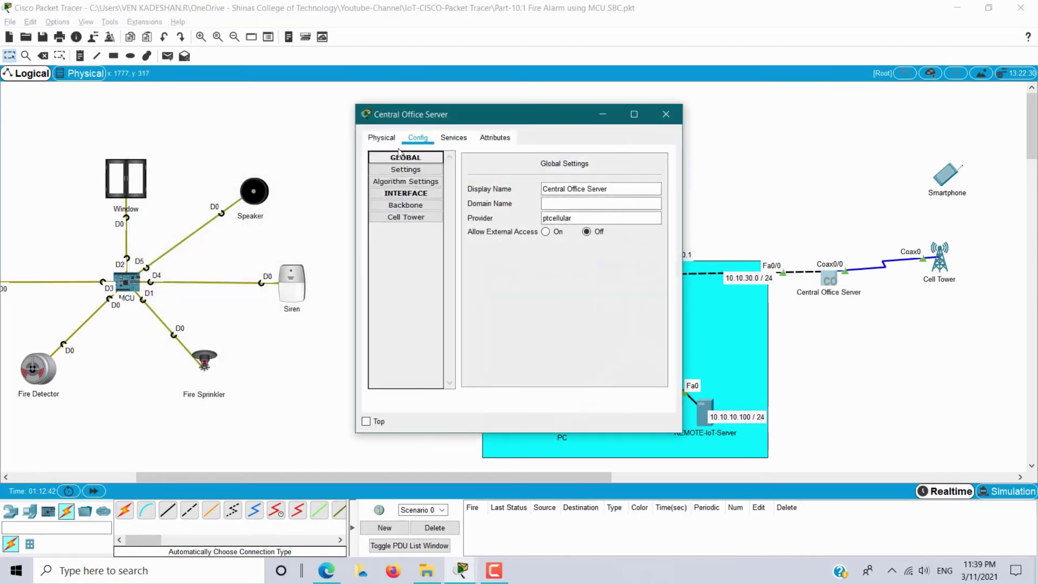
pyautogui.click(416, 205)
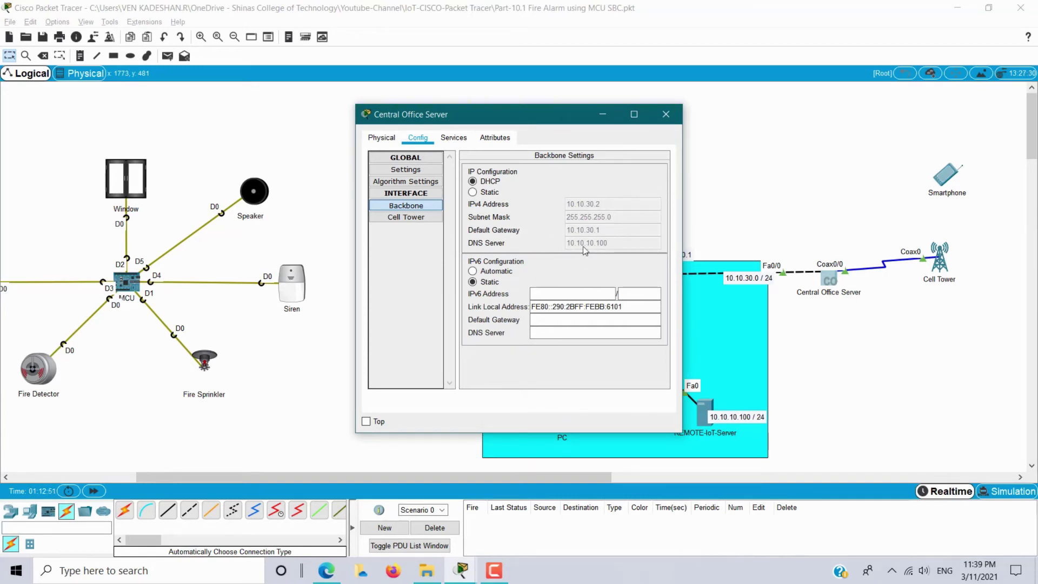
pyautogui.click(661, 115)
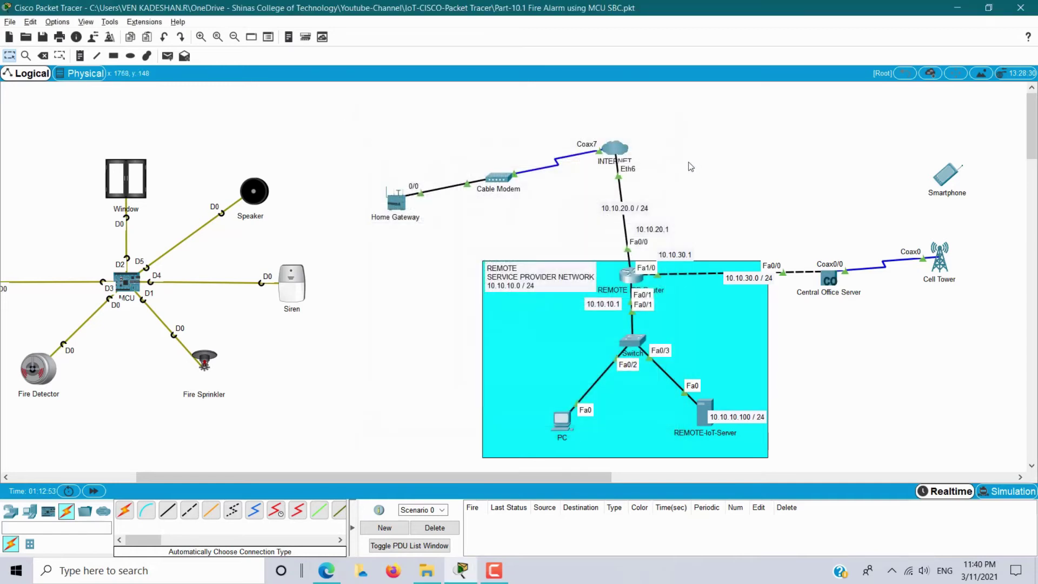
# In the INTERNET cloud's cable settings, choose Coaxial7 as the incoming port.
pyautogui.moveTo(564, 124); pyautogui.dragTo(659, 191)
pyautogui.click(616, 151)
pyautogui.moveTo(520, 120); pyautogui.dragTo(254, 105)
pyautogui.click(138, 227)
pyautogui.click(138, 227)
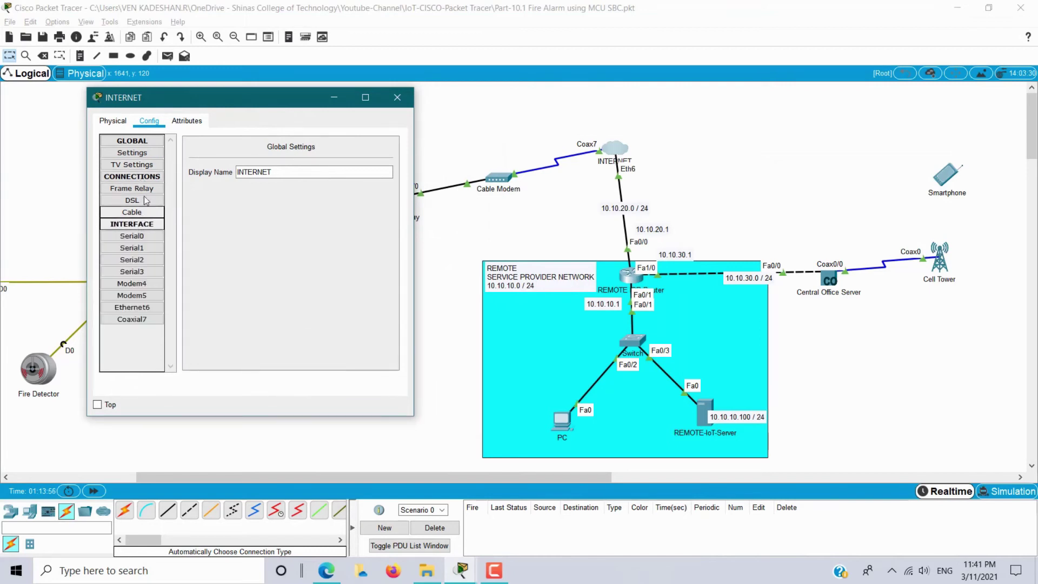
pyautogui.click(147, 177)
pyautogui.click(148, 178)
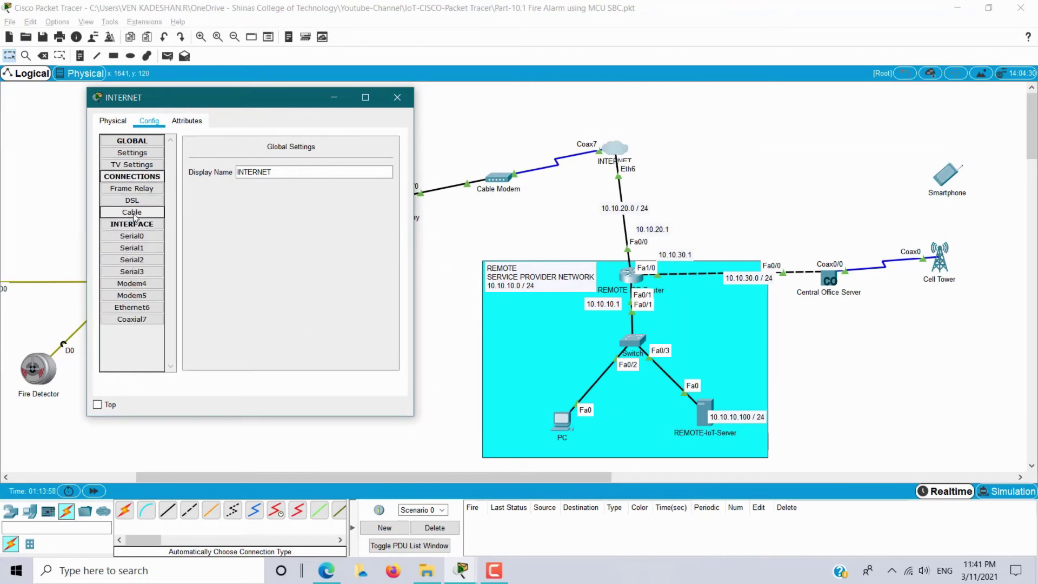
pyautogui.click(134, 212)
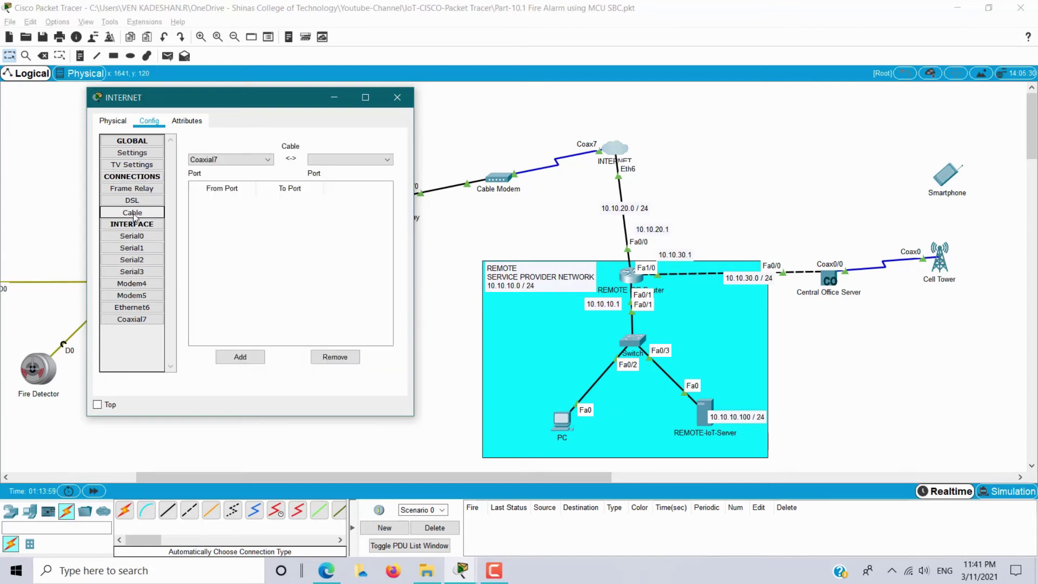
pyautogui.click(254, 160)
pyautogui.click(352, 165)
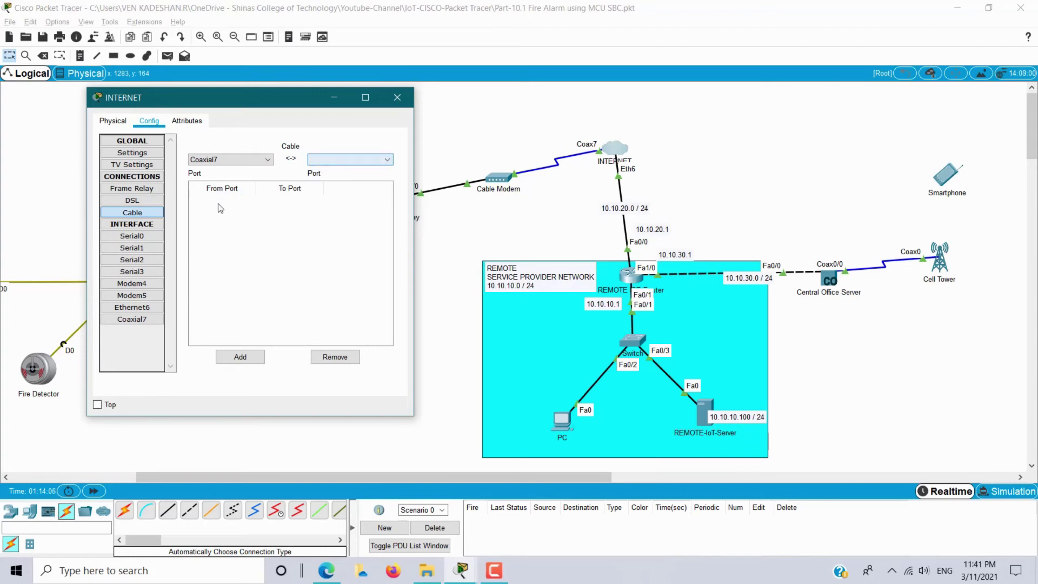
# Set Ethernet6's provider network to Cable, pair Coaxial7 with Ethernet6, then open Home Gateway.
pyautogui.click(132, 307)
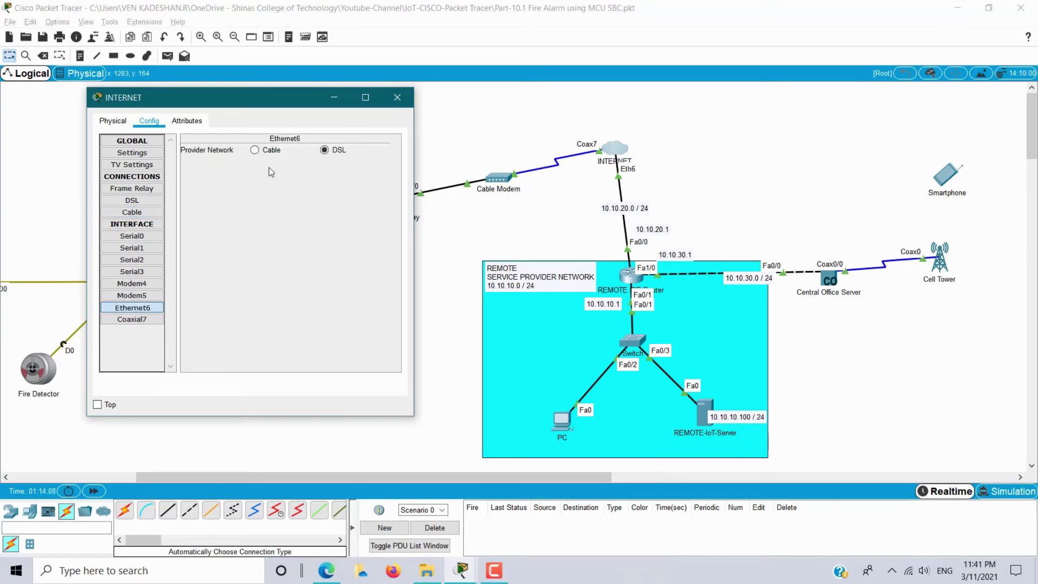
pyautogui.click(254, 150)
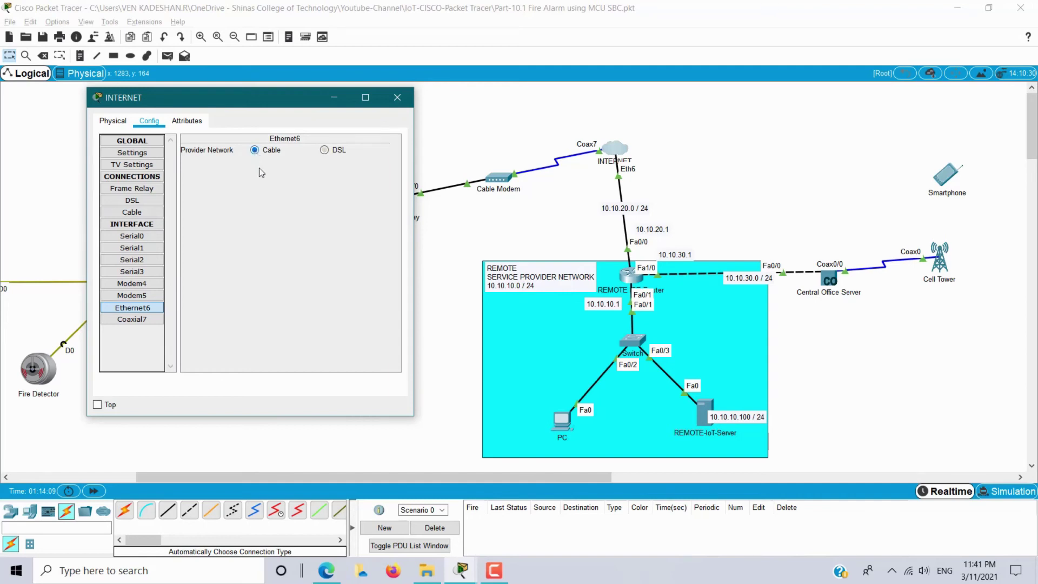
pyautogui.click(146, 214)
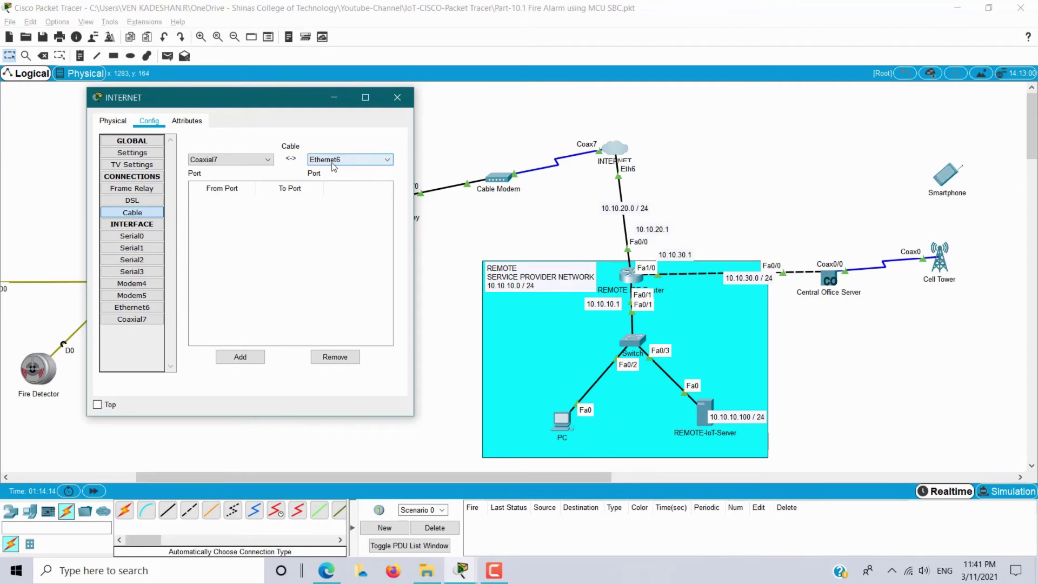
pyautogui.click(246, 354)
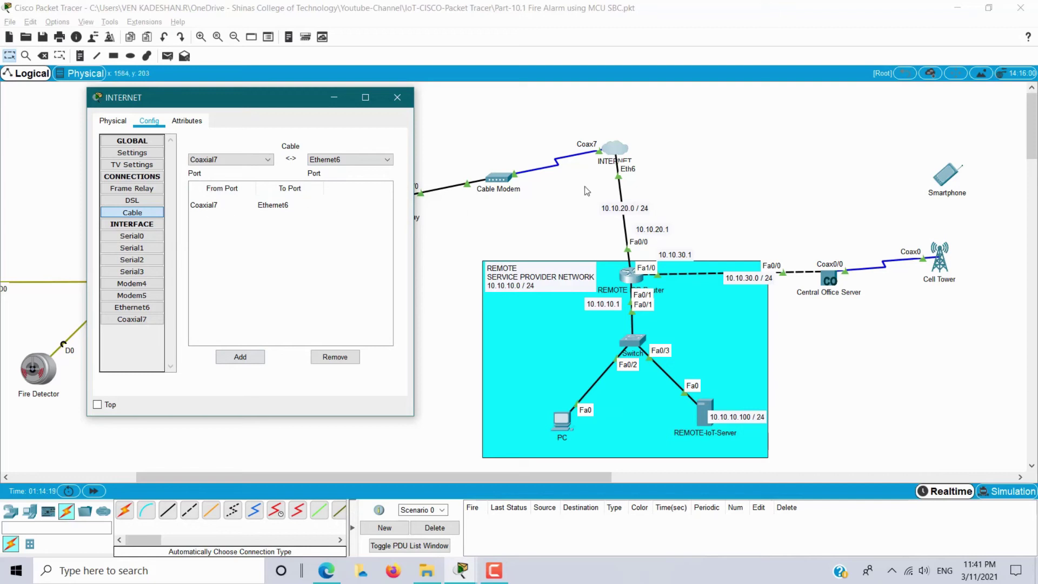
pyautogui.click(397, 97)
pyautogui.click(397, 207)
pyautogui.moveTo(508, 120); pyautogui.dragTo(809, 111)
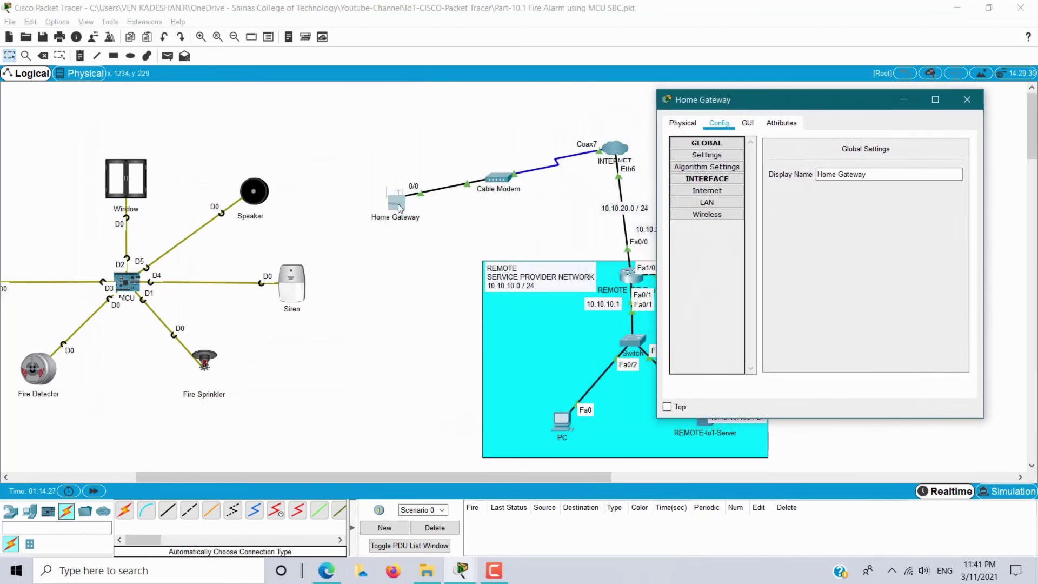
# Confirm the Home Gateway's internet address 10.10.20.2 with gateway 10.10.20.1, then close it.
pyautogui.click(711, 195)
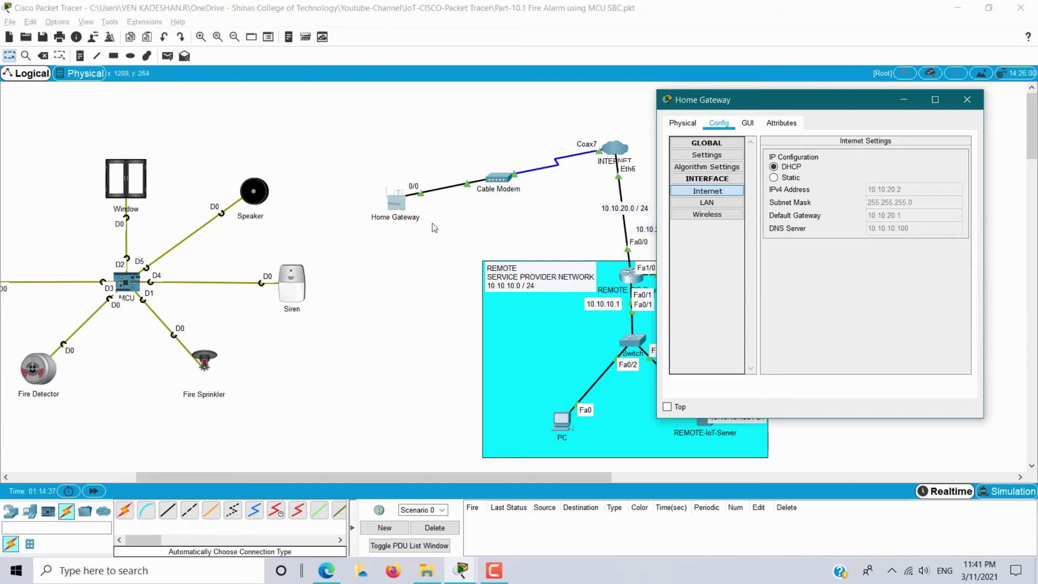
pyautogui.click(967, 99)
pyautogui.moveTo(250, 480); pyautogui.dragTo(180, 481)
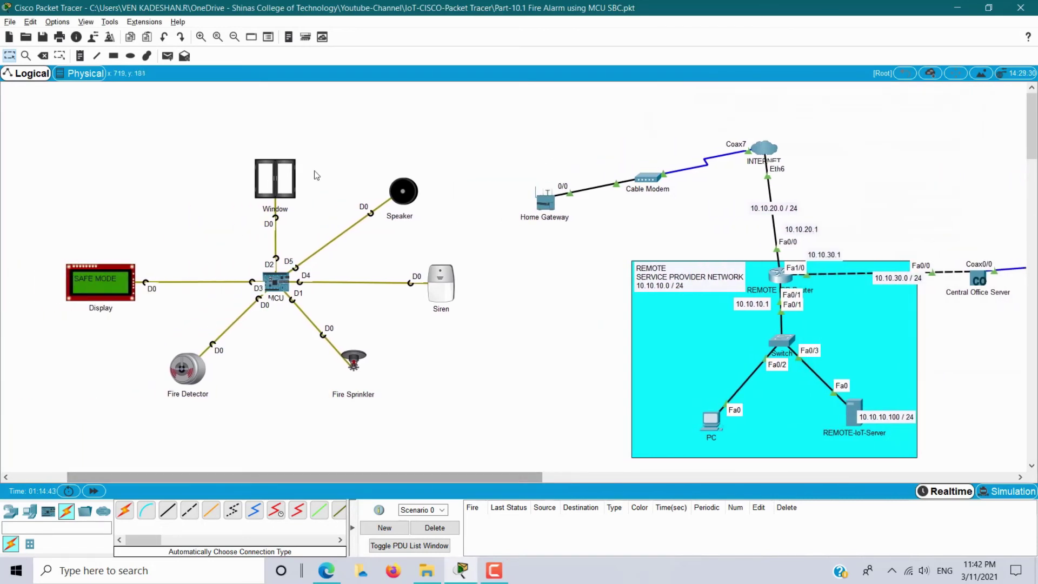
pyautogui.click(853, 411)
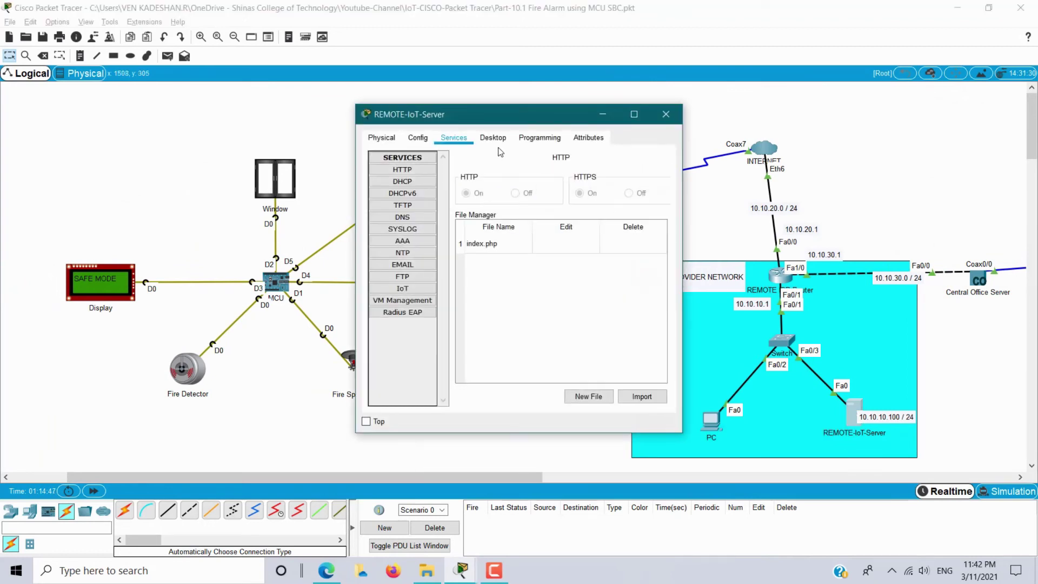
pyautogui.click(496, 141)
pyautogui.scroll(-4, 654, 329)
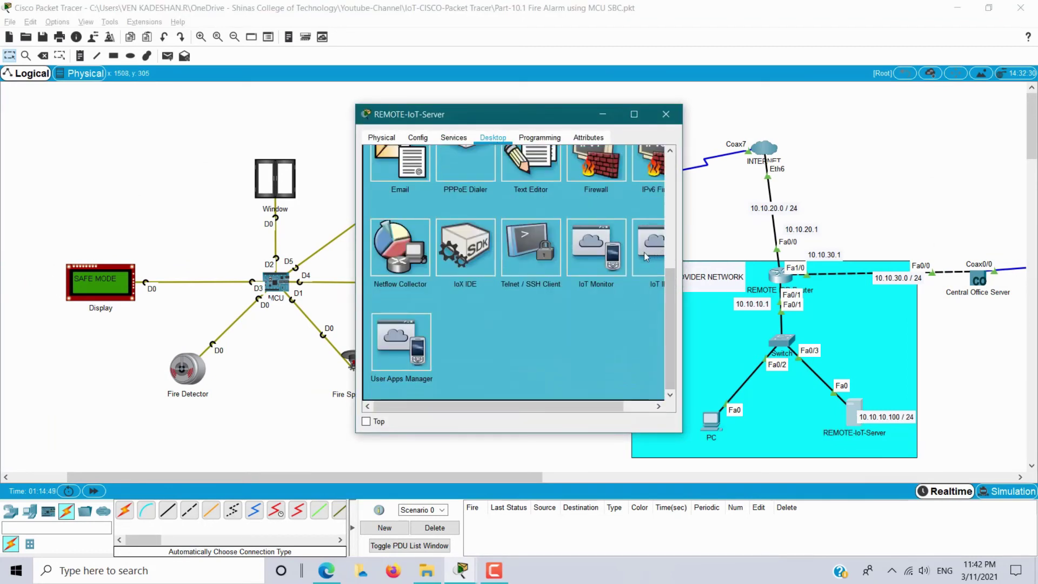
pyautogui.click(594, 254)
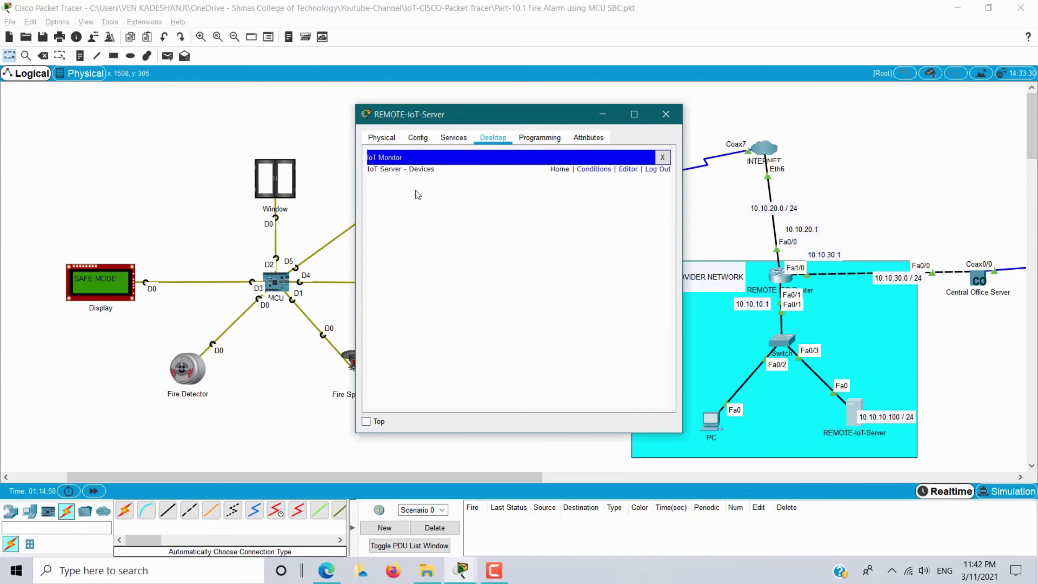
pyautogui.moveTo(418, 169); pyautogui.dragTo(615, 201)
pyautogui.click(392, 194)
pyautogui.moveTo(443, 117); pyautogui.dragTo(650, 106)
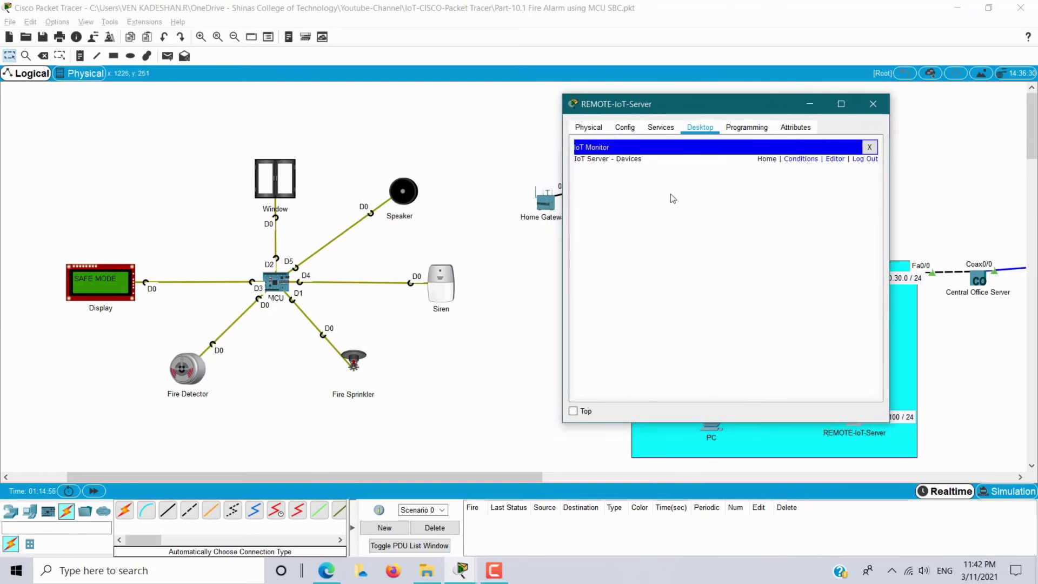
pyautogui.click(872, 104)
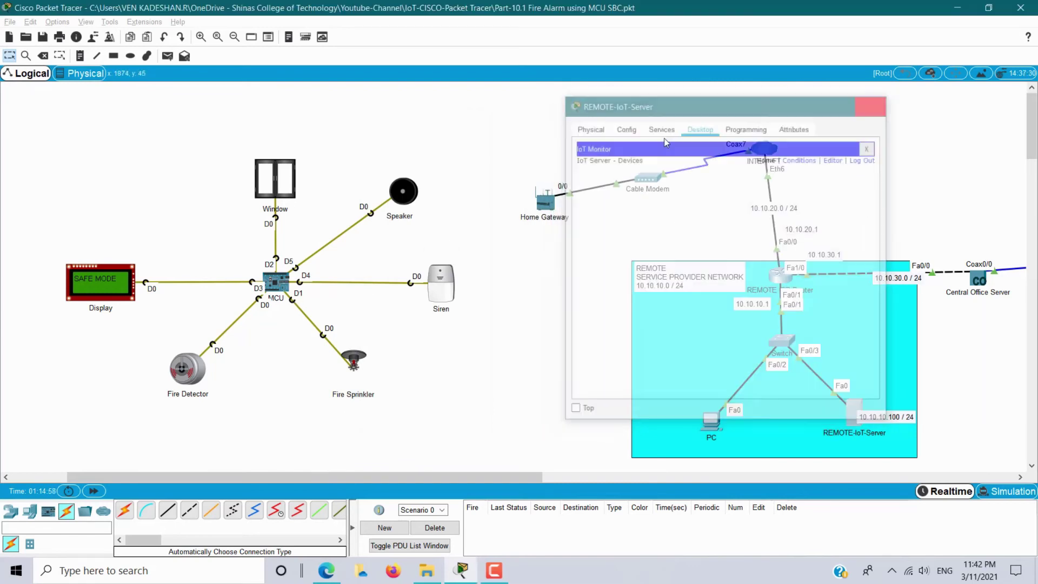
# Set the Siren's Network Adapter 2 to PT-IOT-NM-1W under Advanced I/O Config.
pyautogui.click(447, 296)
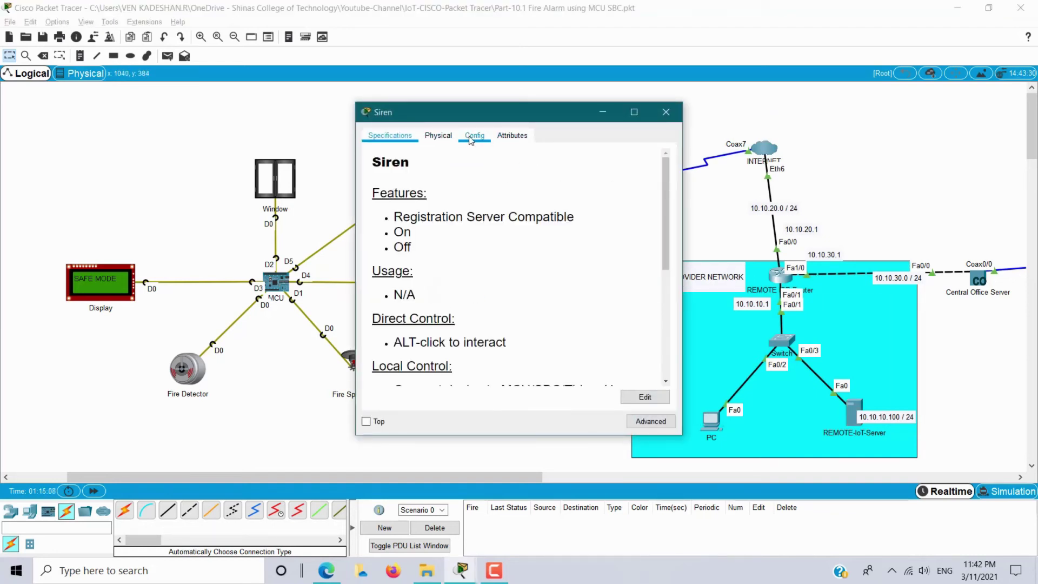
pyautogui.click(474, 135)
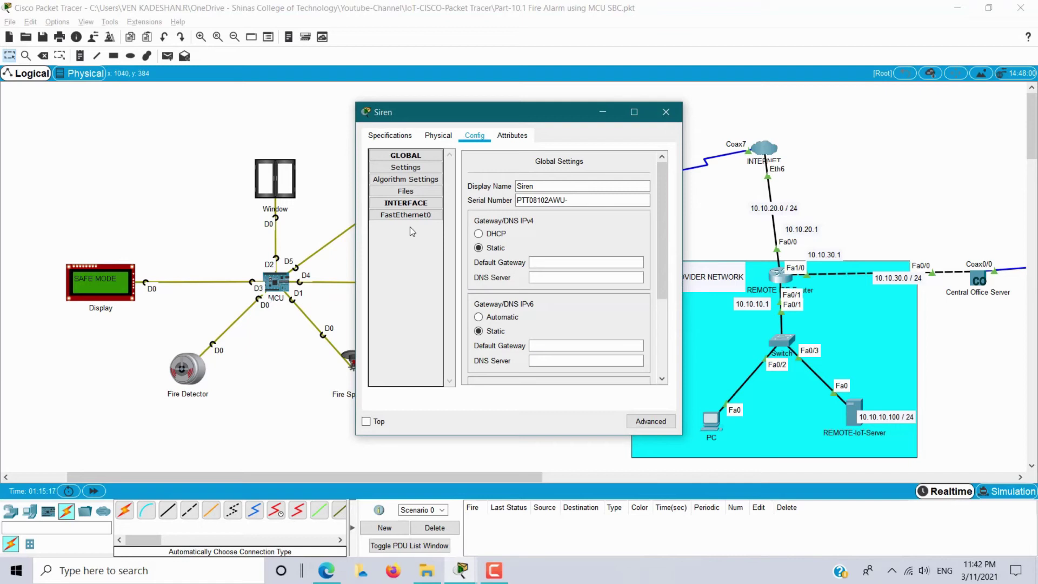
pyautogui.click(647, 424)
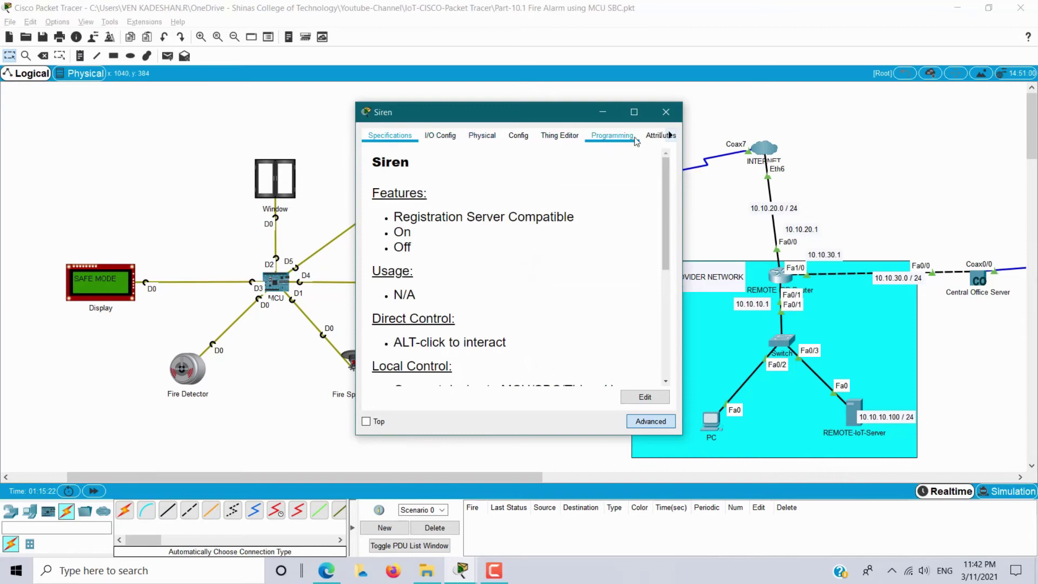
pyautogui.click(443, 137)
pyautogui.click(545, 171)
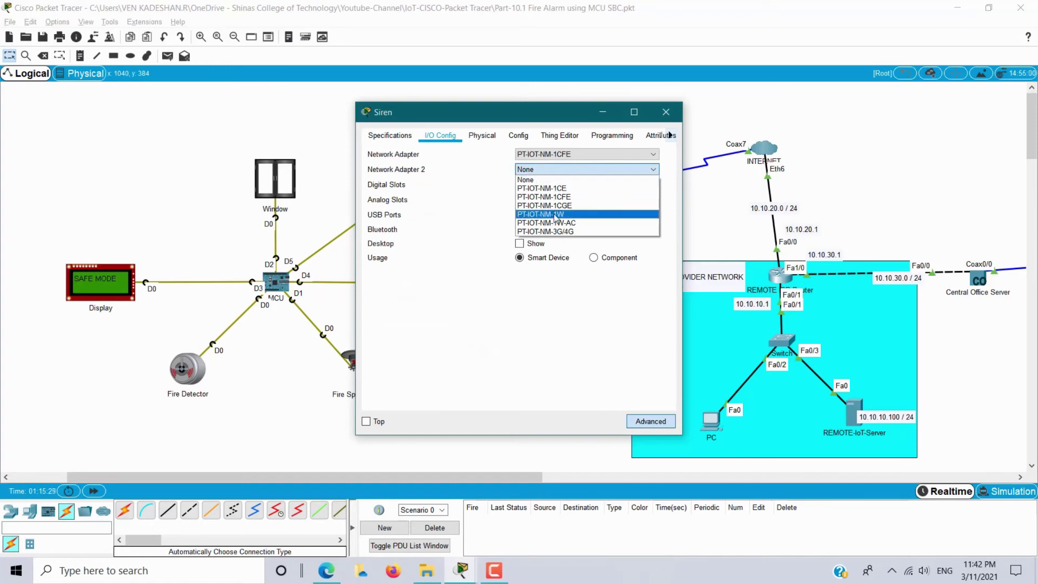
pyautogui.click(556, 215)
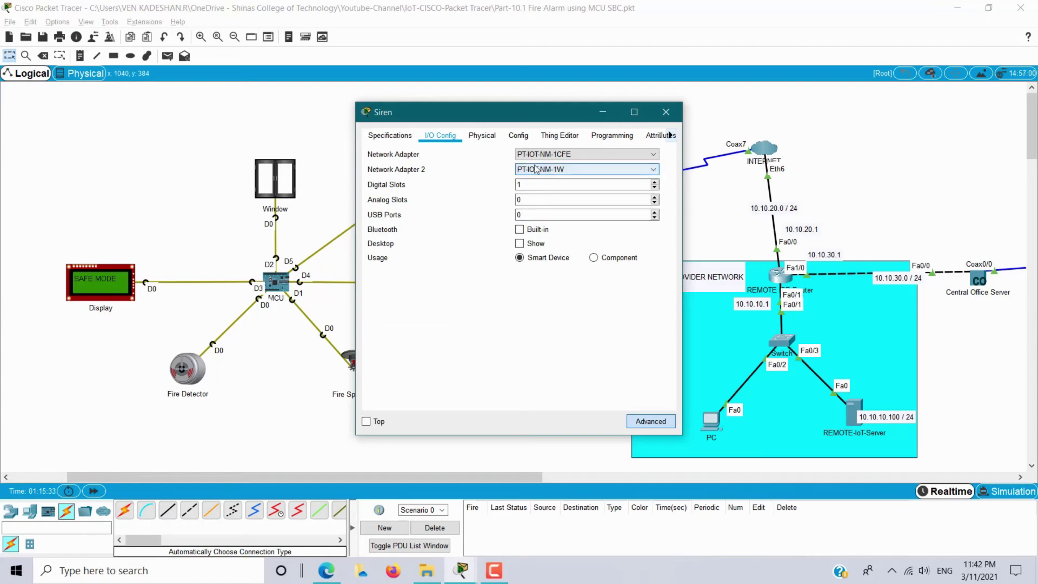
pyautogui.click(518, 136)
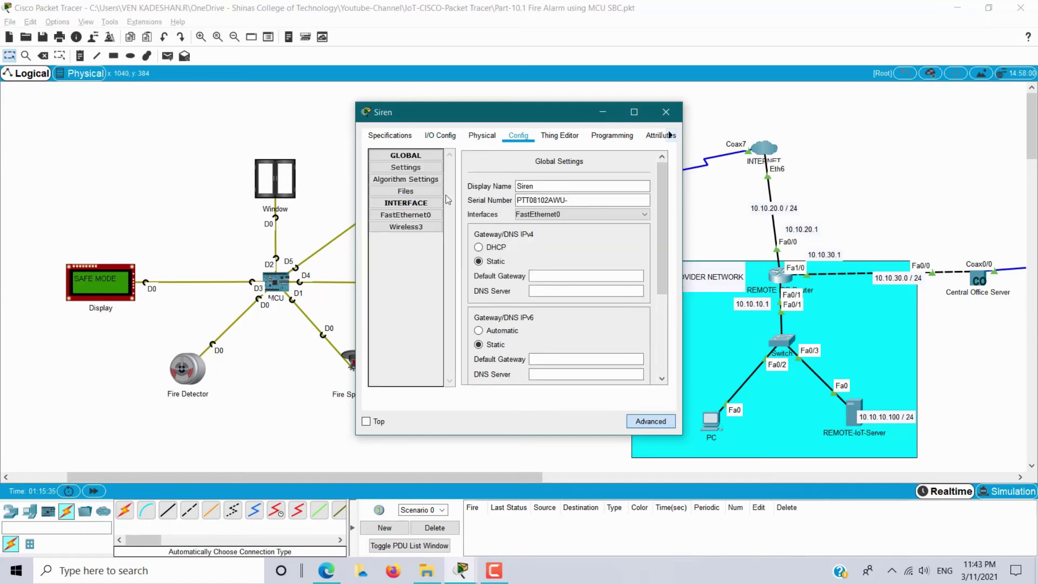
# Secure the Siren's Wireless3 with WPA2-PSK and its passphrase, then verify DHCP gateway and DNS.
pyautogui.click(411, 227)
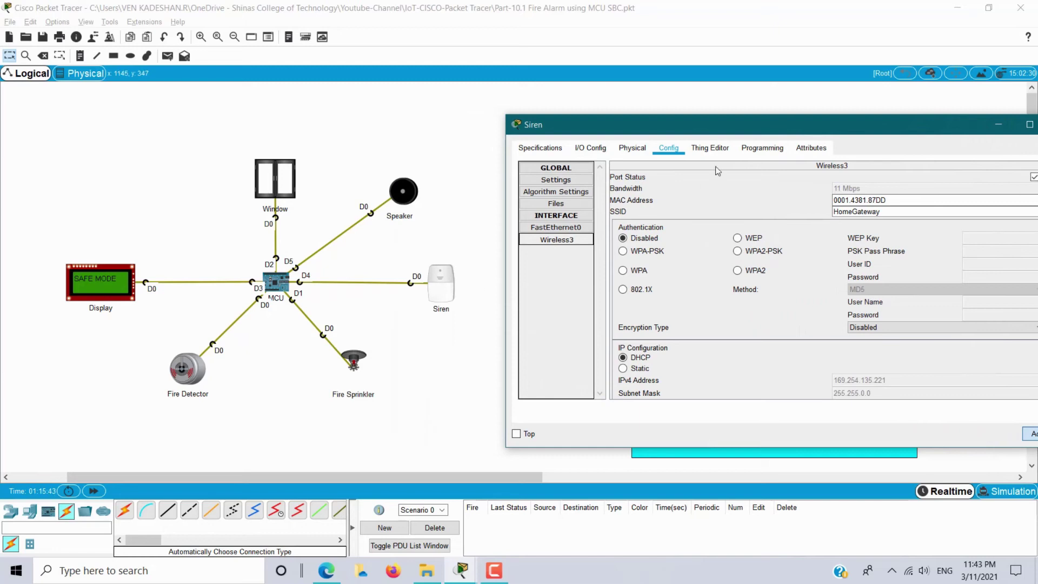
pyautogui.moveTo(731, 122); pyautogui.dragTo(395, 113)
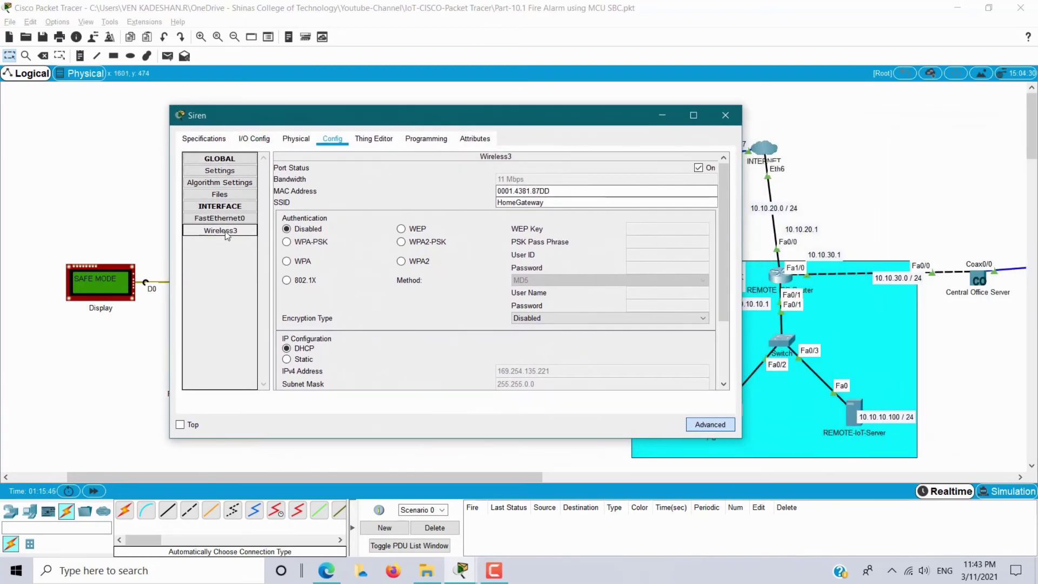
pyautogui.click(401, 241)
pyautogui.click(662, 243)
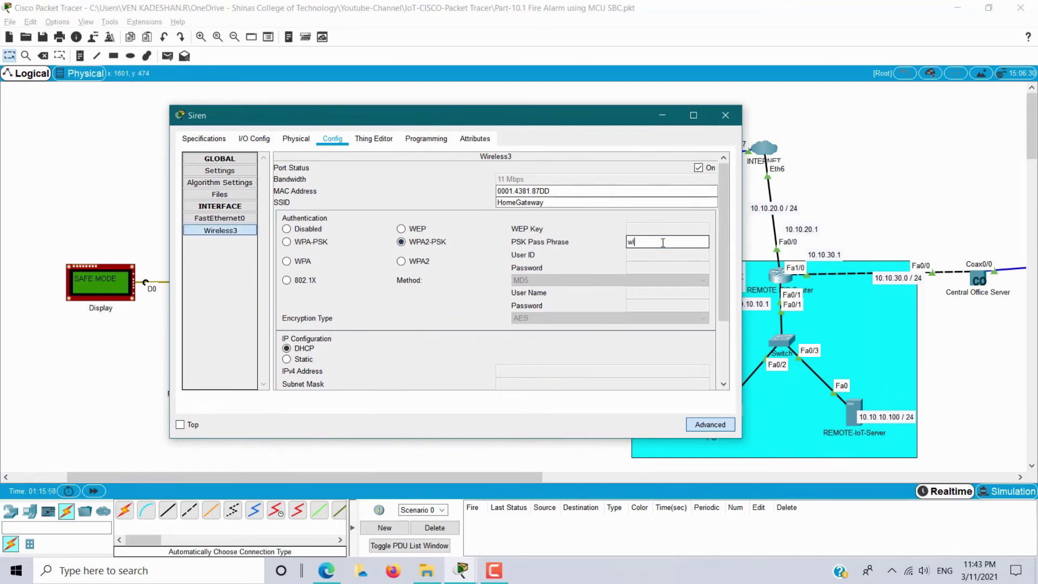
pyautogui.write('wless1234')
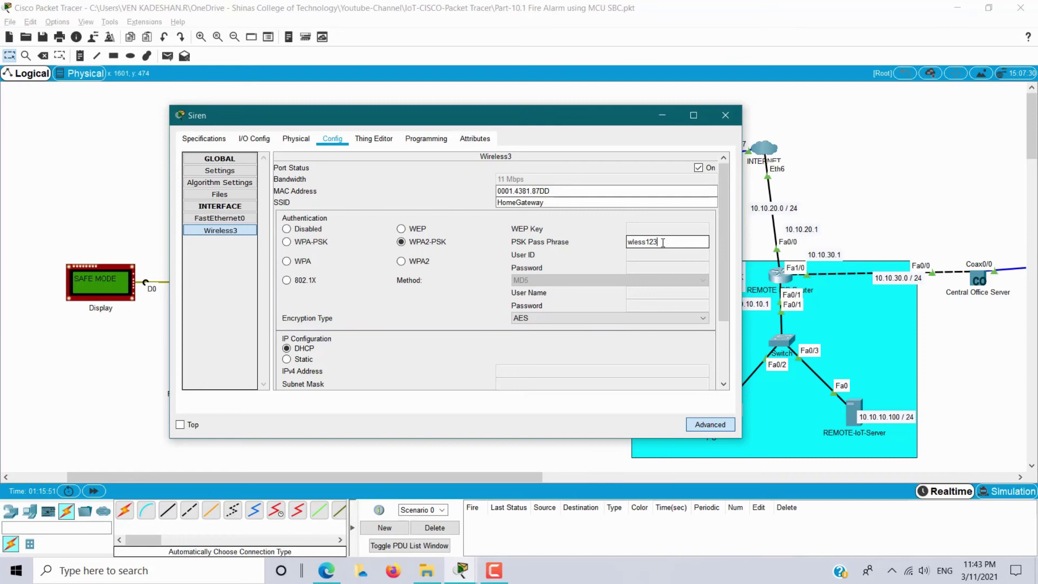
pyautogui.click(219, 171)
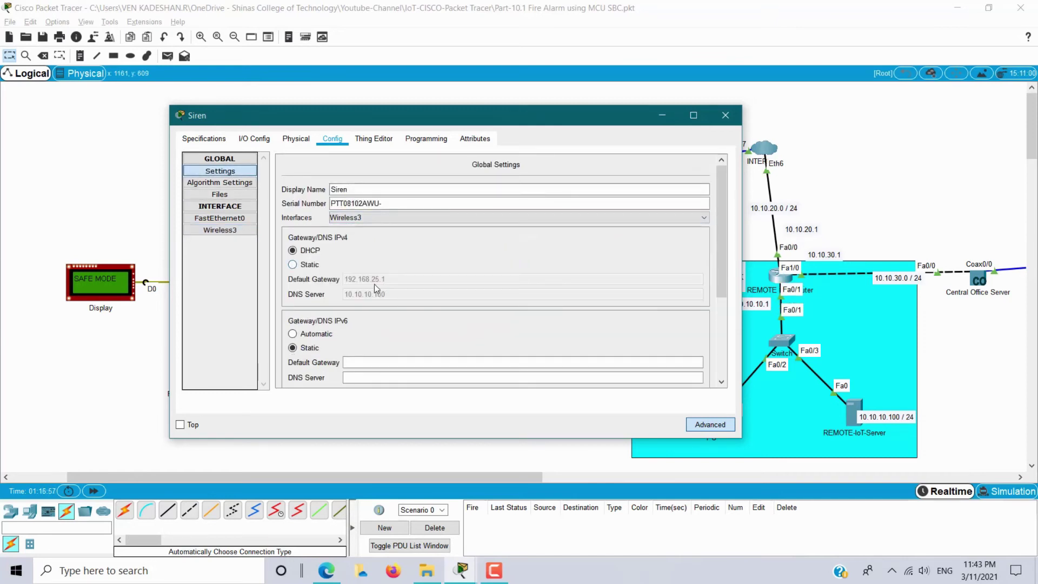
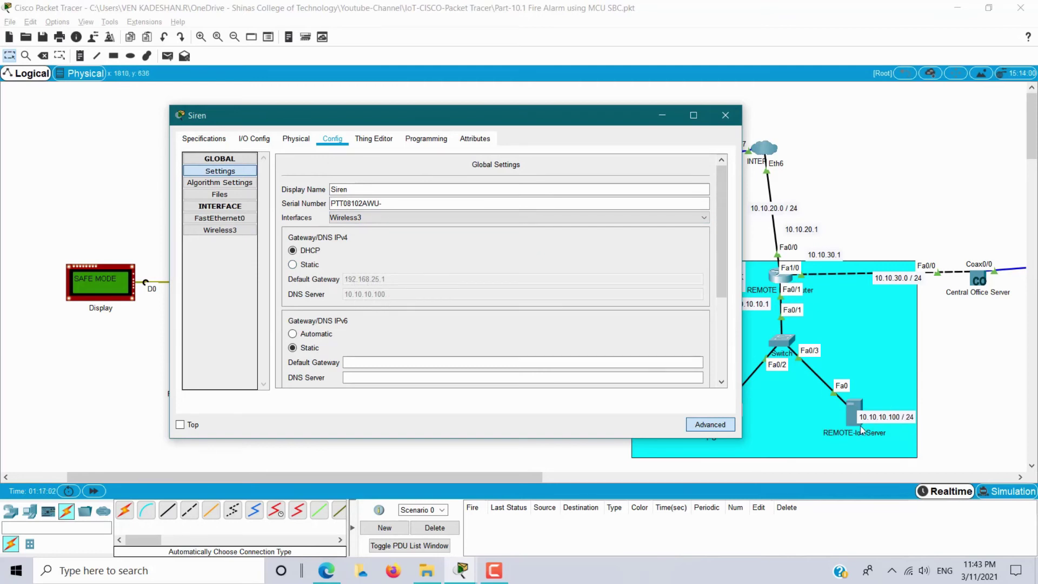
# Connect the Siren to remote IoT server 10.10.10.100 with the server's login credentials.
pyautogui.scroll(-5, 461, 322)
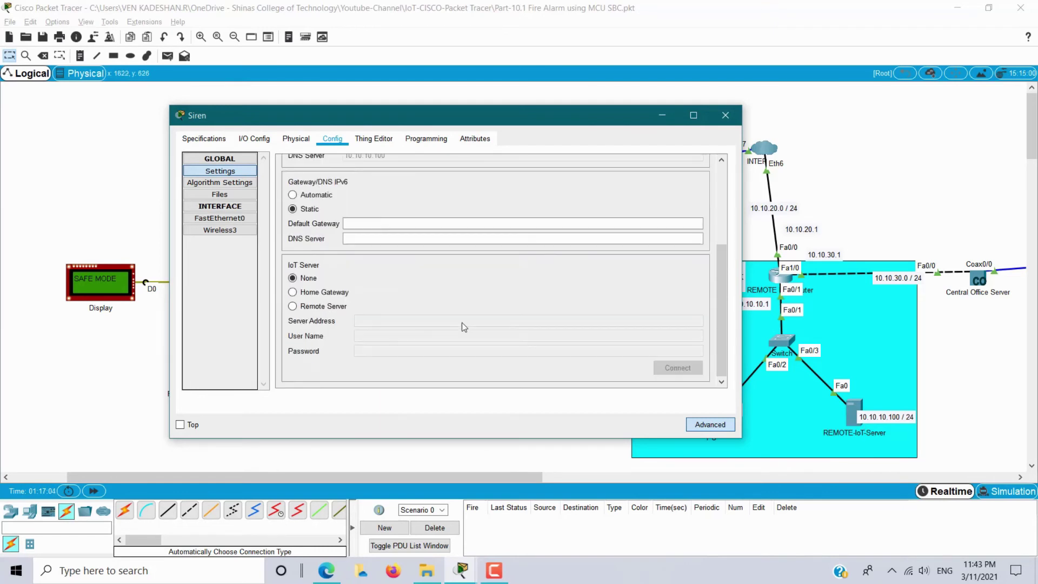
pyautogui.click(292, 306)
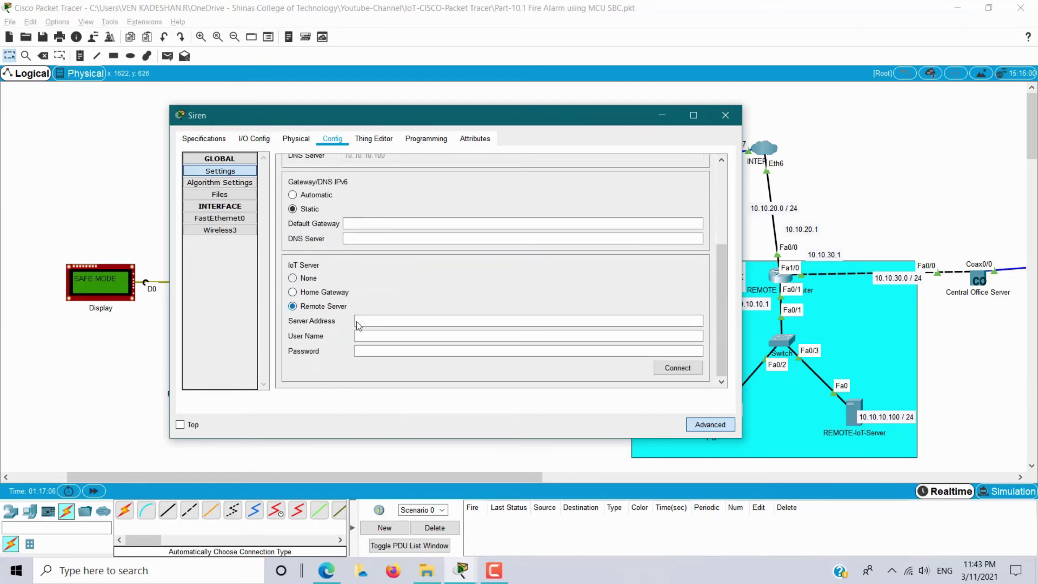
pyautogui.click(400, 320)
pyautogui.write('10.10.10.100')
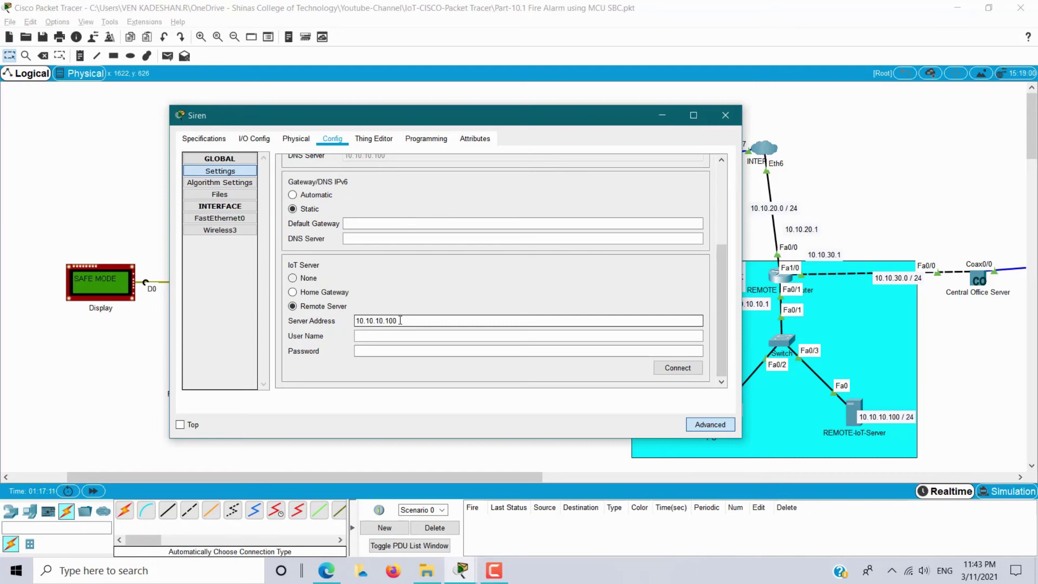
pyautogui.press('Tab')
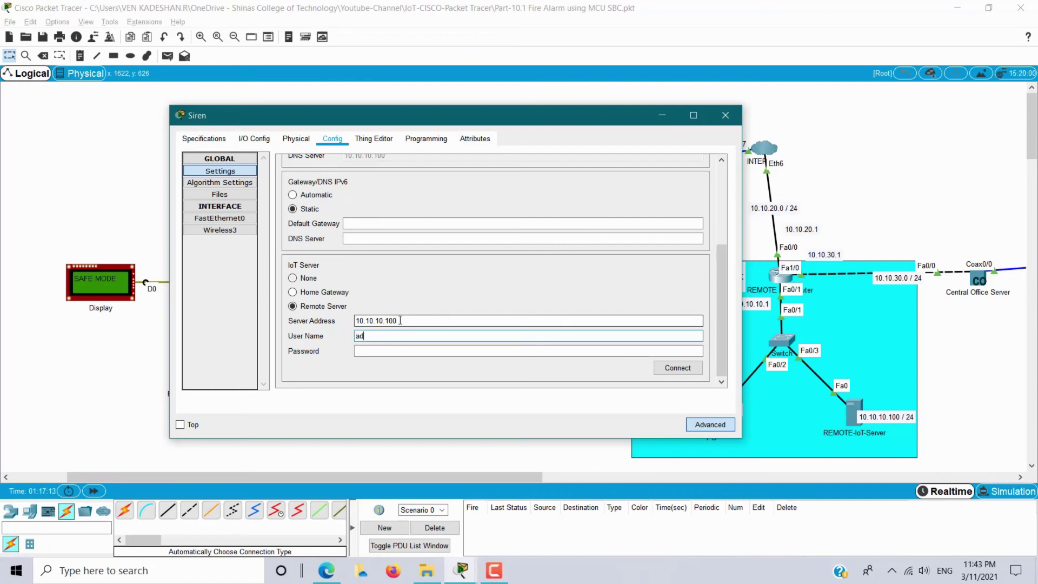
pyautogui.press('Tab')
pyautogui.write('a')
pyautogui.moveTo(721, 307); pyautogui.dragTo(721, 351)
pyautogui.click(681, 369)
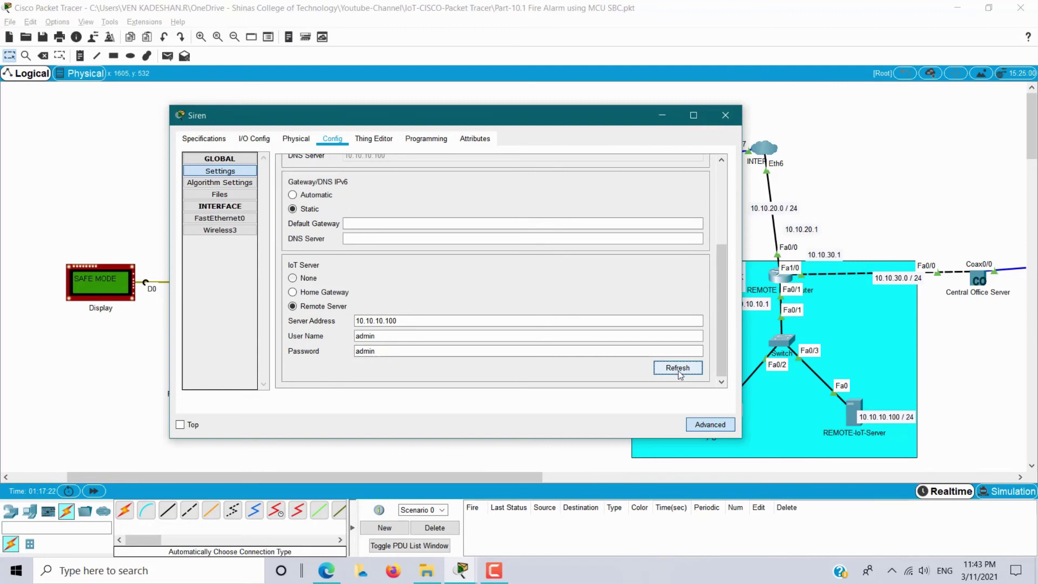
pyautogui.click(726, 115)
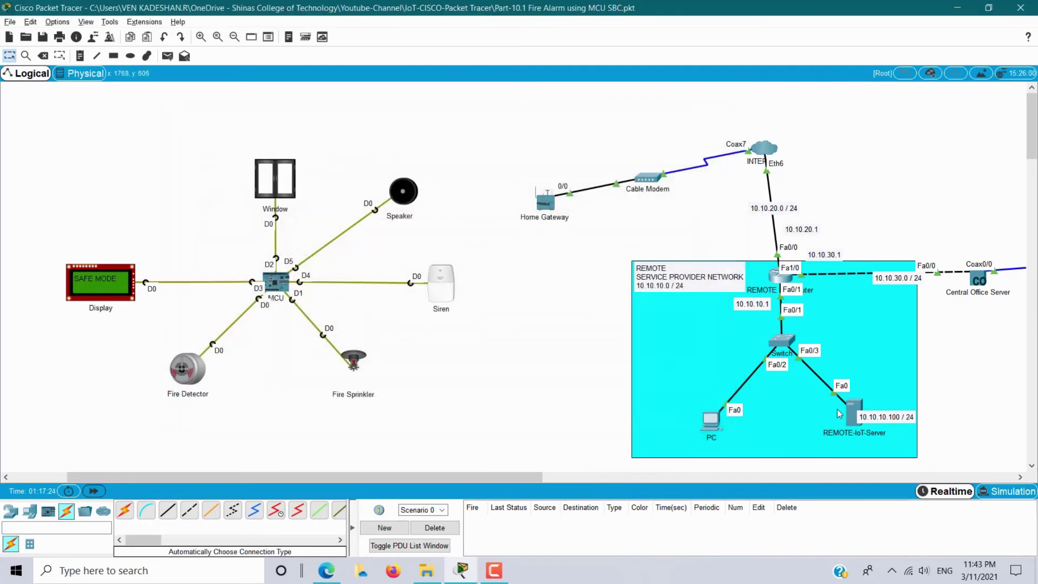
# Check that the Siren is listed in the REMOTE-IoT-Server's IoT Monitor.
pyautogui.click(853, 413)
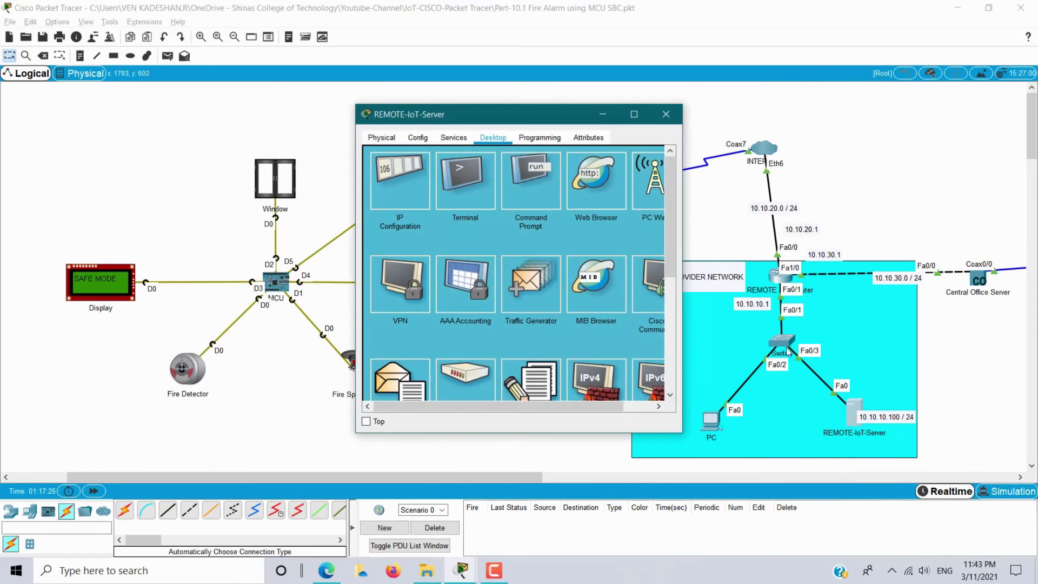
pyautogui.scroll(-5, 603, 296)
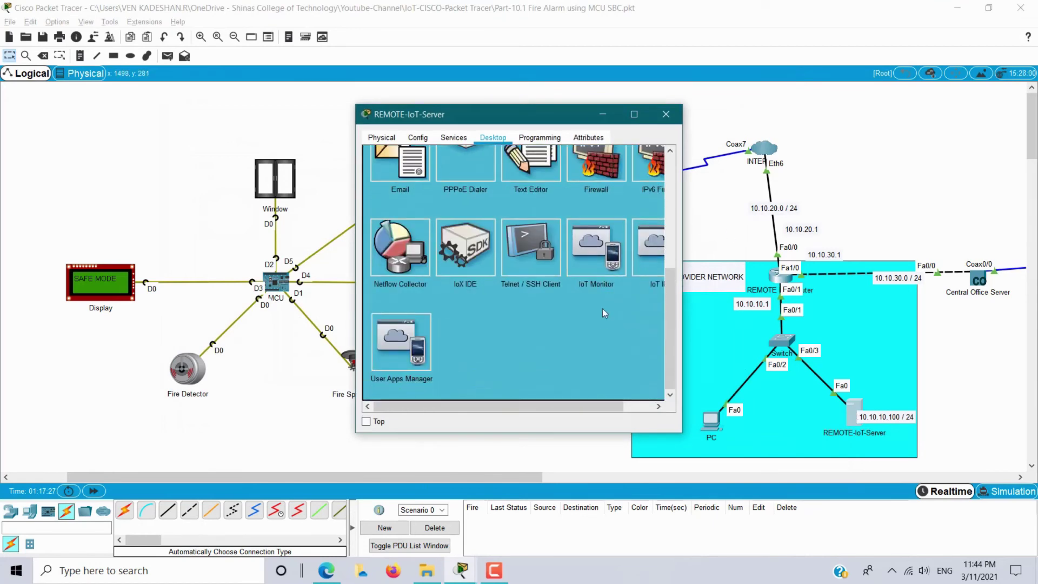
pyautogui.click(604, 313)
pyautogui.click(485, 196)
pyautogui.moveTo(501, 118); pyautogui.dragTo(723, 116)
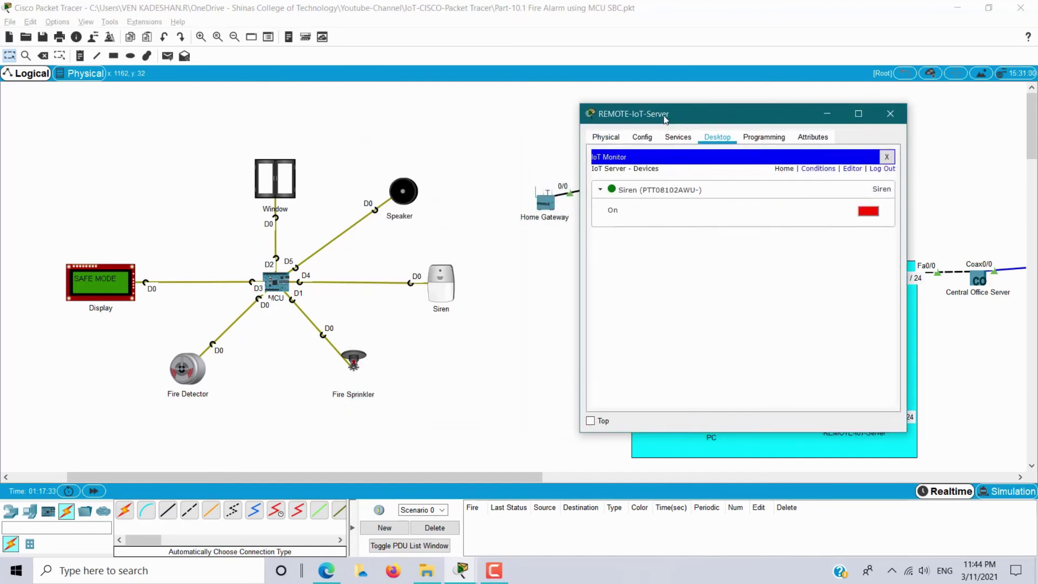
# Fit the Fire Sprinkler's Network Adapter 2 with a PT-IOT-NM-1W wireless module.
pyautogui.click(890, 112)
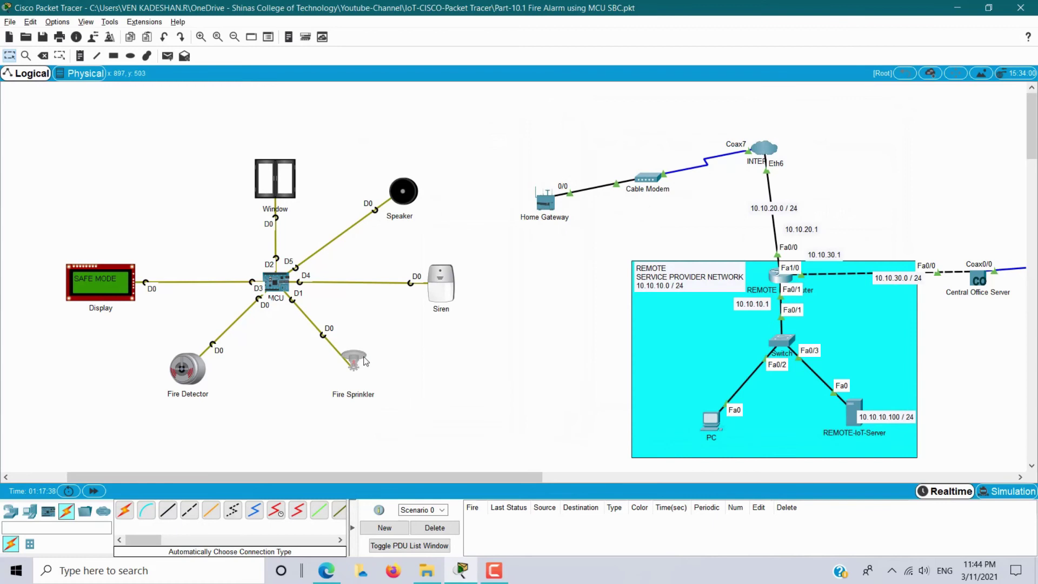
pyautogui.click(354, 361)
pyautogui.click(473, 138)
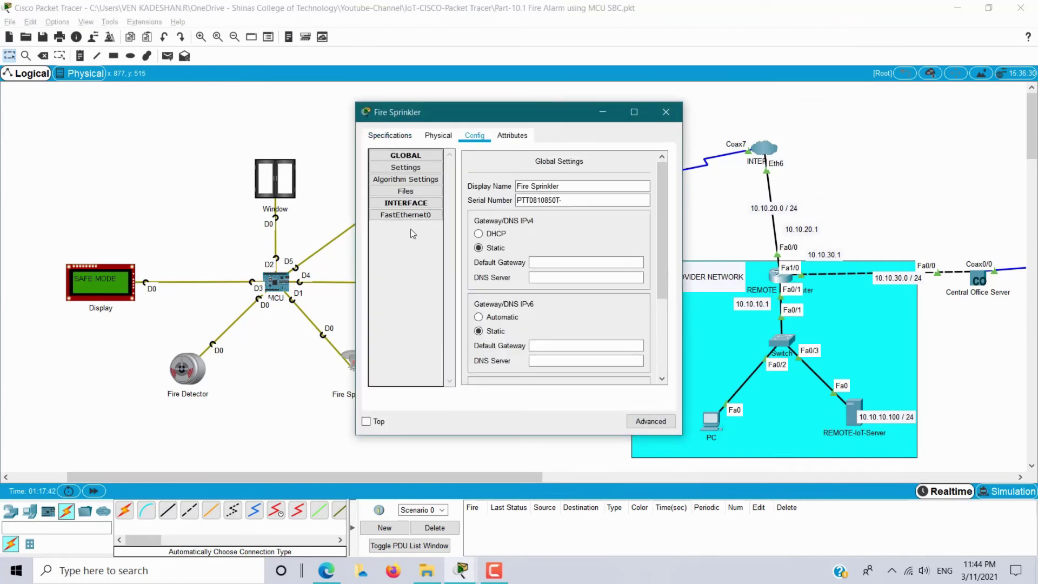
pyautogui.click(651, 421)
pyautogui.click(440, 136)
pyautogui.click(541, 170)
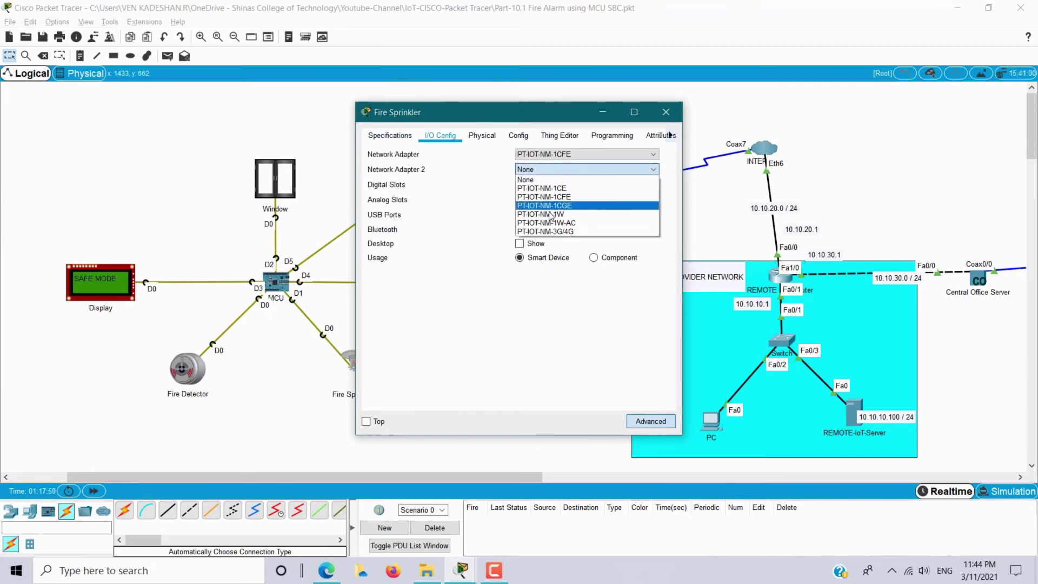
pyautogui.click(550, 214)
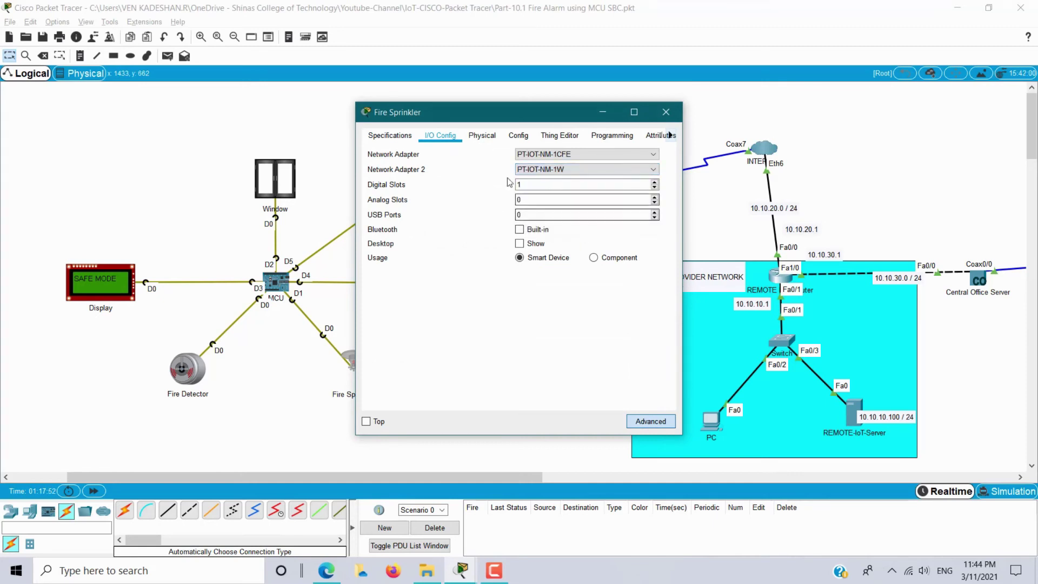
pyautogui.click(519, 135)
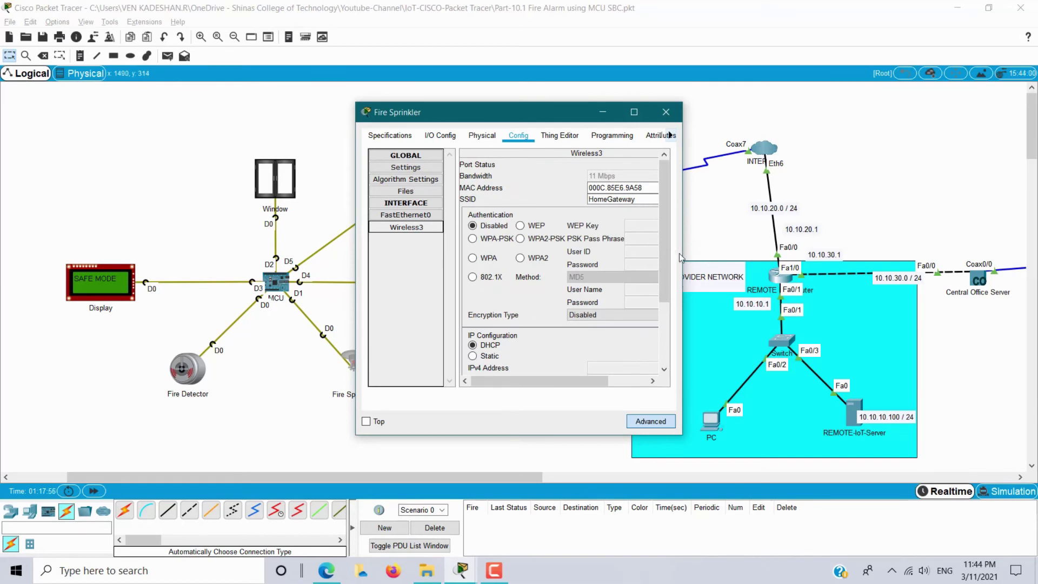
pyautogui.click(588, 239)
pyautogui.click(773, 239)
pyautogui.write('wless1234')
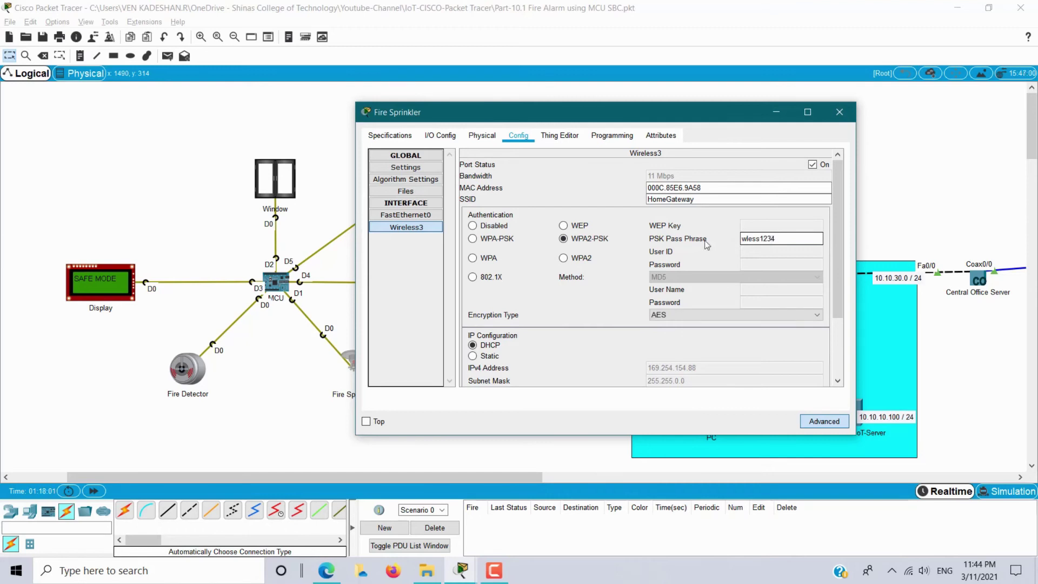
# Register the Fire Sprinkler with remote server 10.10.10.100 using the login credentials, then close it.
pyautogui.click(405, 167)
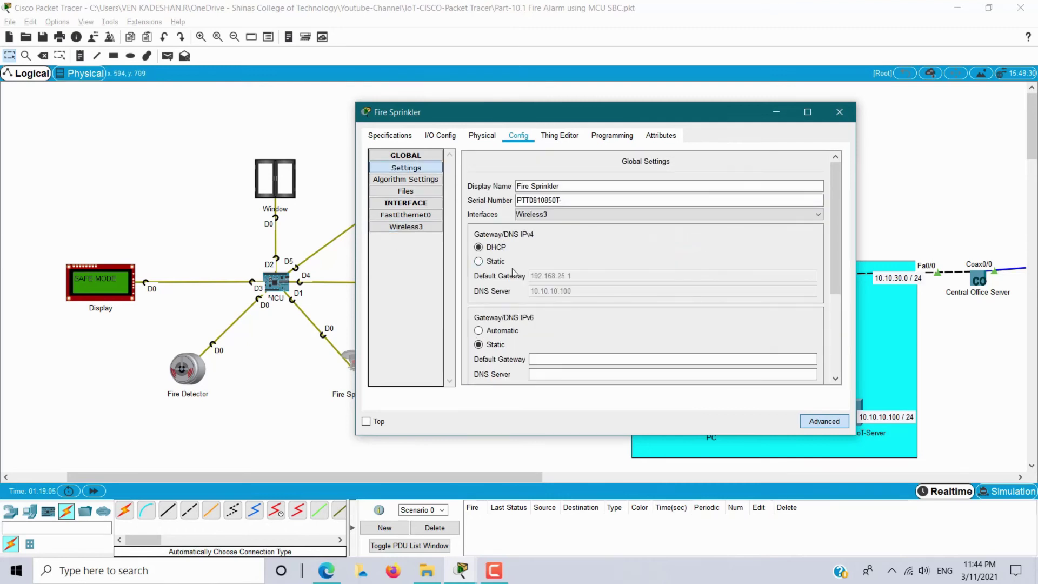
pyautogui.scroll(-5, 539, 277)
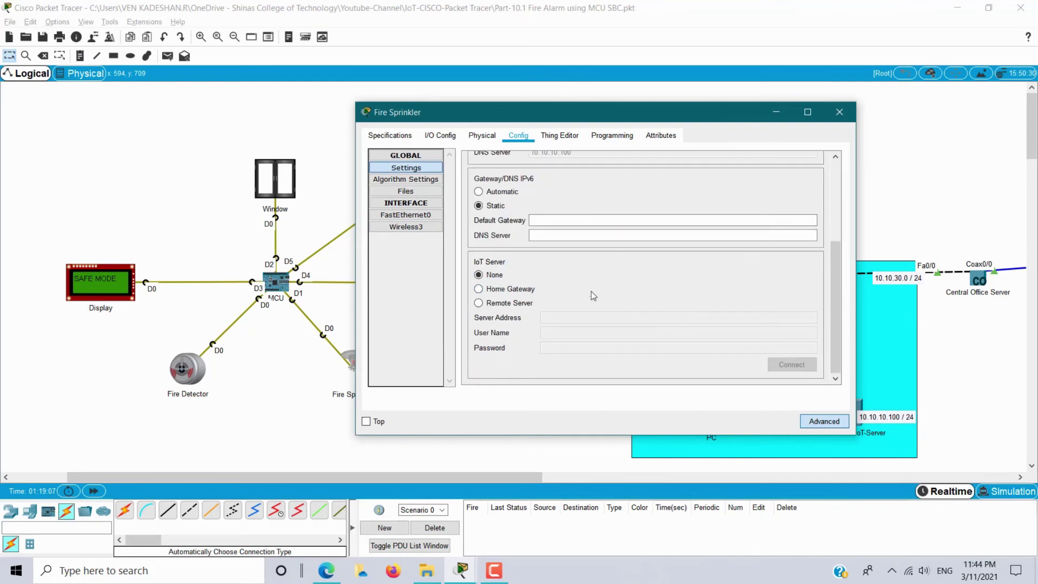
pyautogui.click(508, 304)
pyautogui.click(564, 316)
pyautogui.write('10.1')
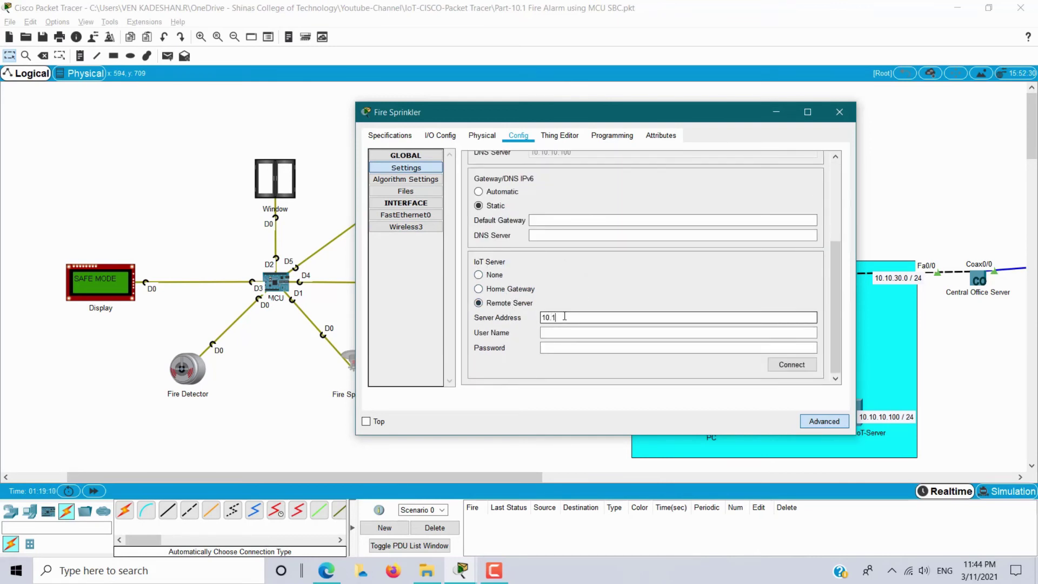
pyautogui.write('0.10.100')
pyautogui.press('Tab')
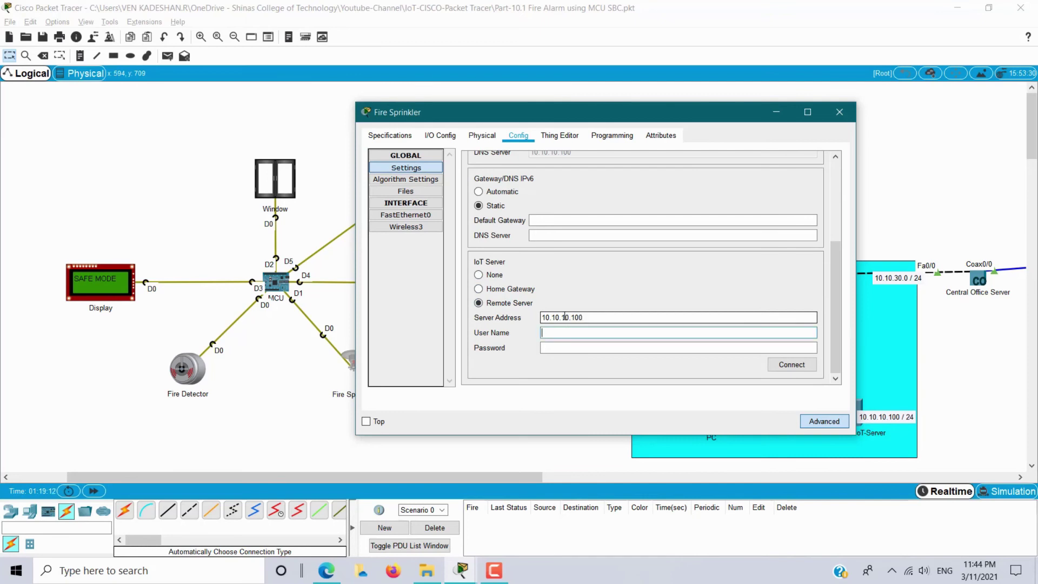
pyautogui.press('Tab')
pyautogui.write('ad')
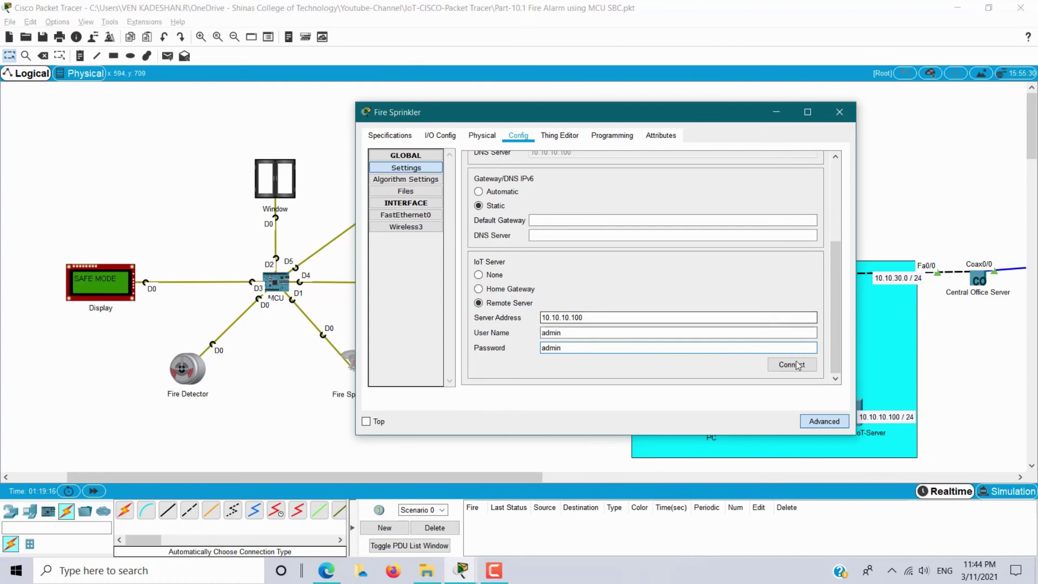
pyautogui.click(792, 366)
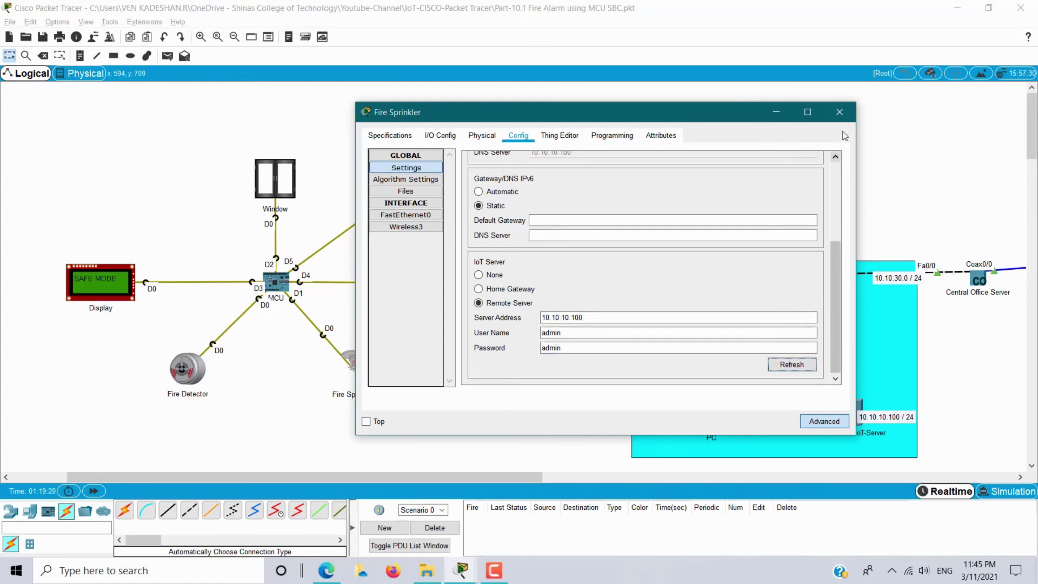
pyautogui.click(840, 112)
# Show the Fire Sprinkler and Siren entries in the server's IoT Monitor.
pyautogui.click(852, 415)
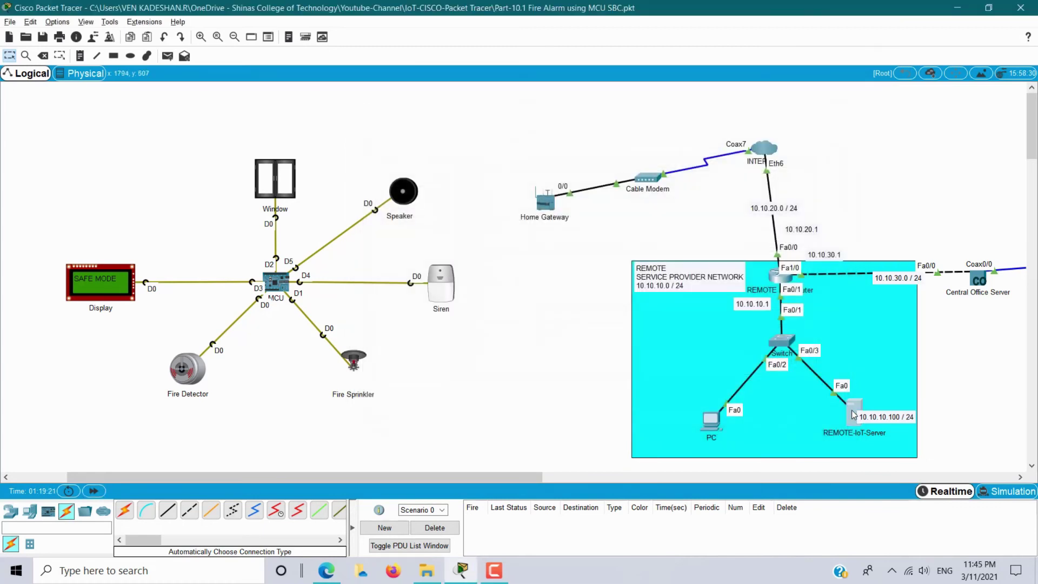
pyautogui.scroll(-5, 589, 255)
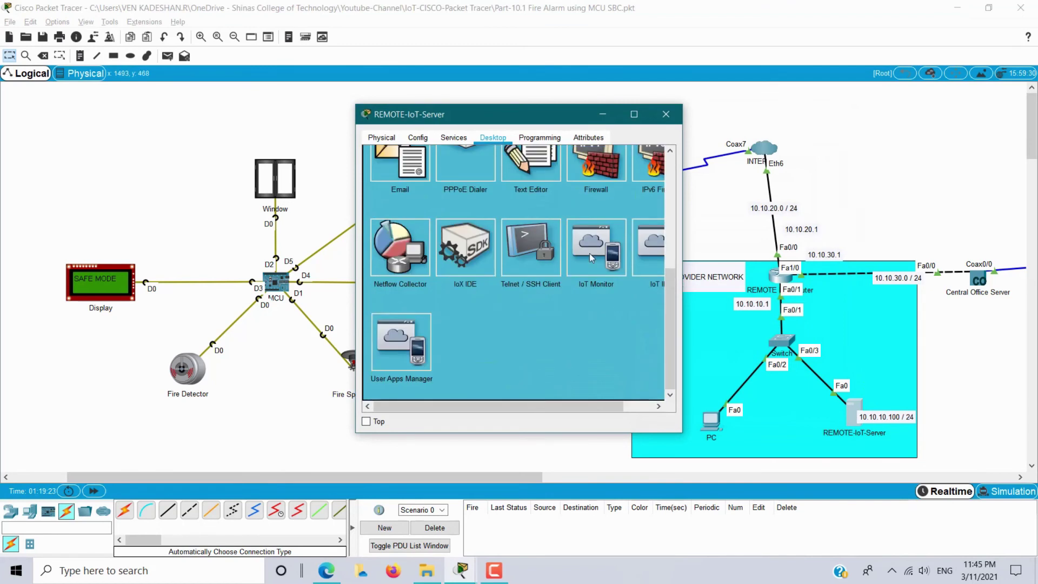
pyautogui.click(591, 256)
pyautogui.click(437, 218)
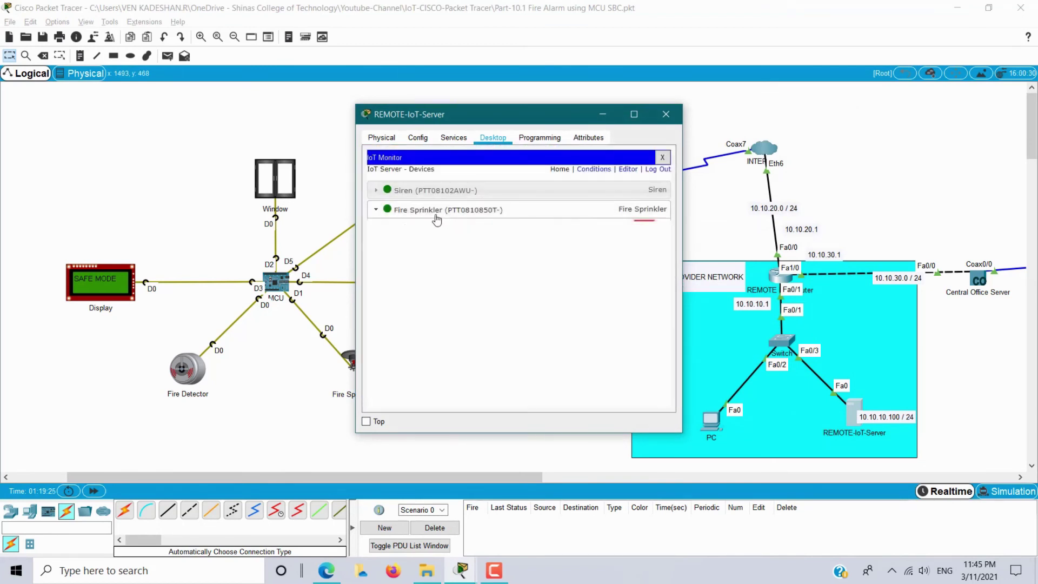
pyautogui.click(437, 192)
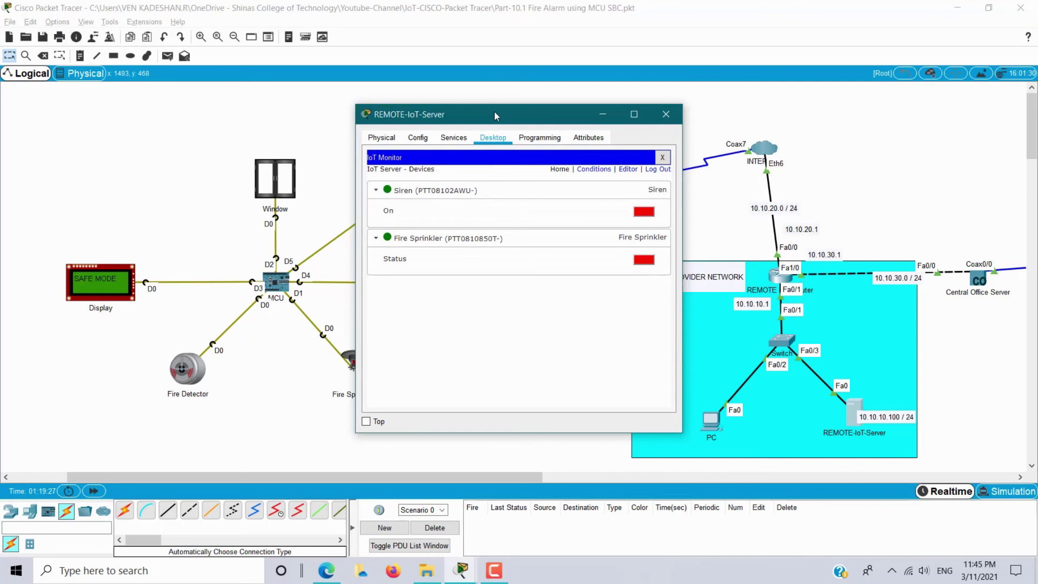
pyautogui.moveTo(495, 115); pyautogui.dragTo(730, 97)
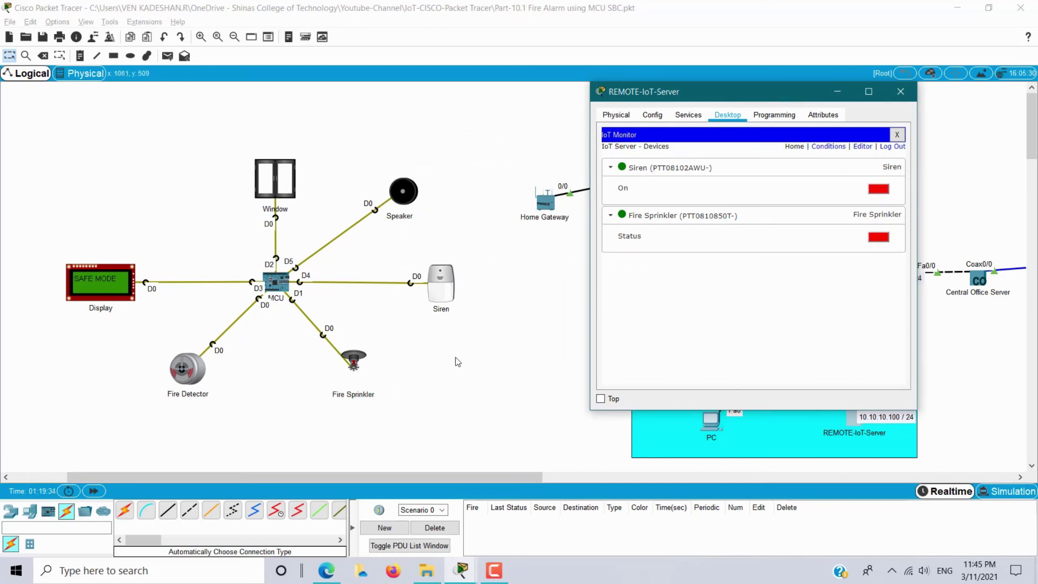
# Test the alarm by placing the fire beside the Fire Detector, then moving it away.
pyautogui.moveTo(327, 477); pyautogui.dragTo(291, 472)
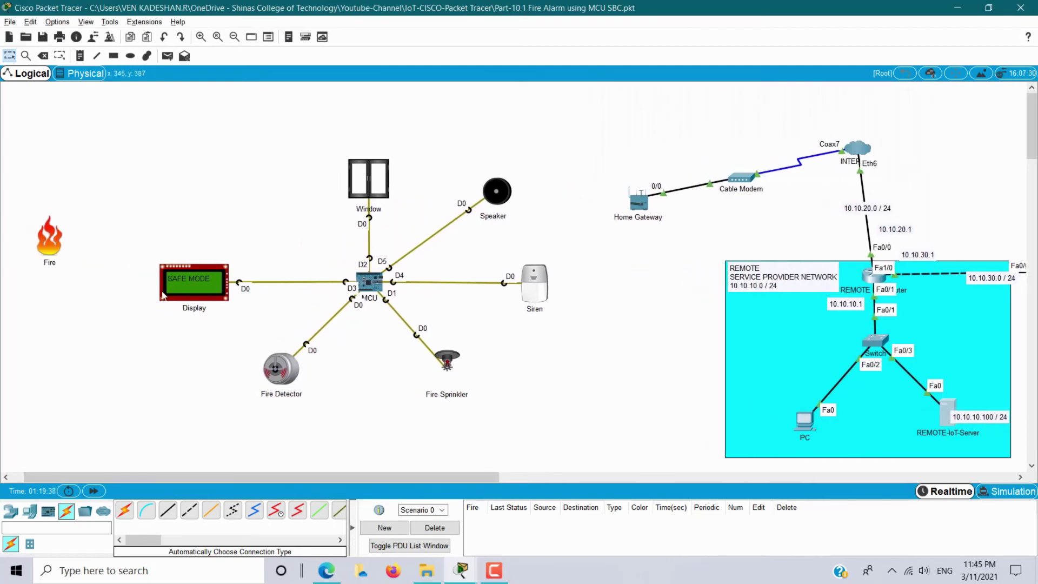
pyautogui.hotkey('alt', 'Tab')
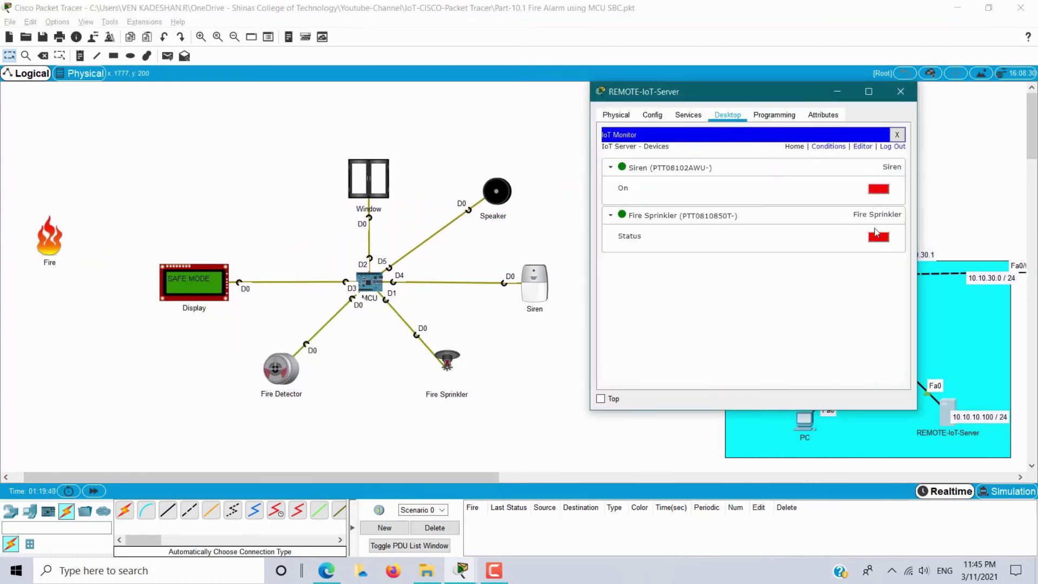
pyautogui.hotkey('alt', 'Tab')
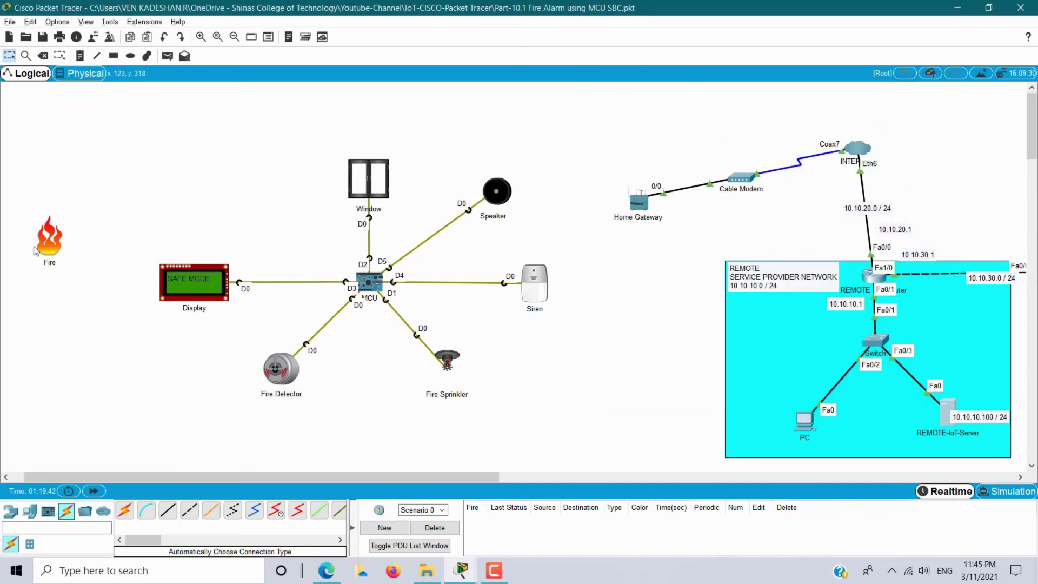
pyautogui.keyDown('alt'); pyautogui.click(54, 254); pyautogui.keyUp('alt')
pyautogui.moveTo(57, 261); pyautogui.dragTo(246, 380)
pyautogui.hotkey('alt', 'Tab')
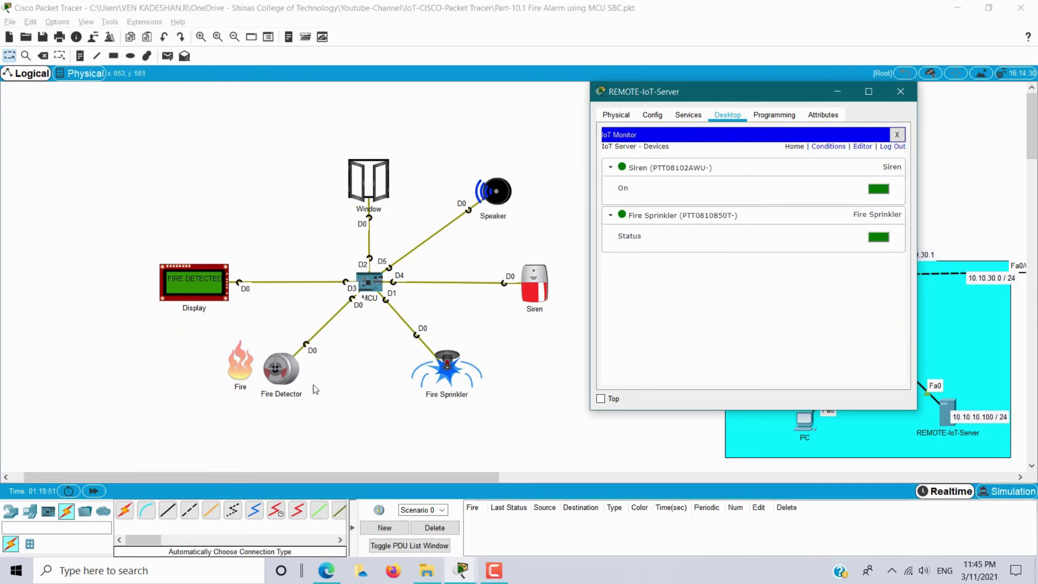
pyautogui.click(328, 410)
pyautogui.moveTo(239, 374); pyautogui.dragTo(54, 241)
# Switch the Smartphone's 3G/4G Cell1 interface to DHCP, obtaining 172.16.1.101 with DNS 10.10.10.100.
pyautogui.moveTo(461, 477); pyautogui.dragTo(670, 478)
pyautogui.click(738, 174)
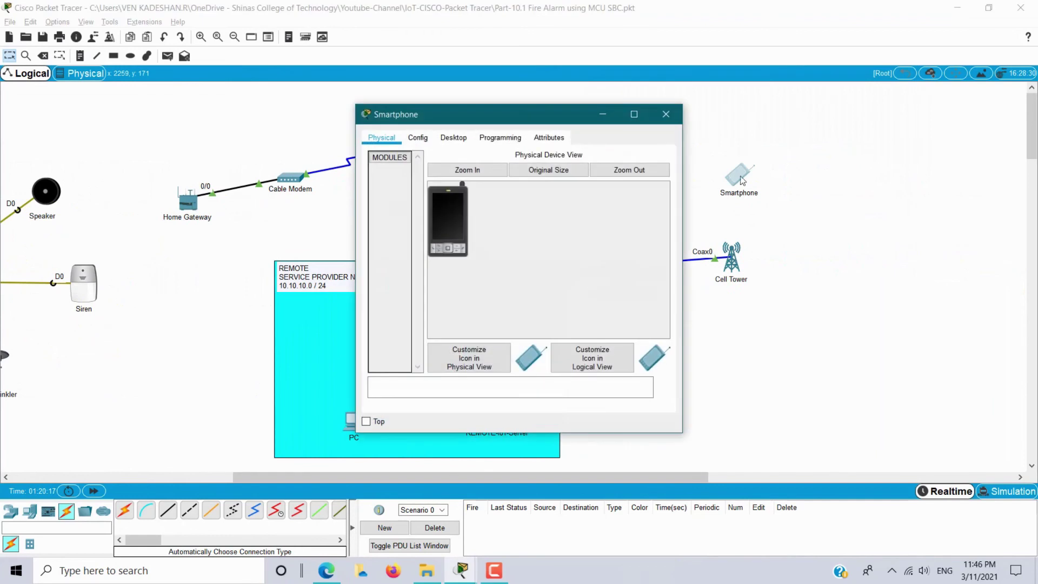
pyautogui.click(453, 139)
pyautogui.click(400, 189)
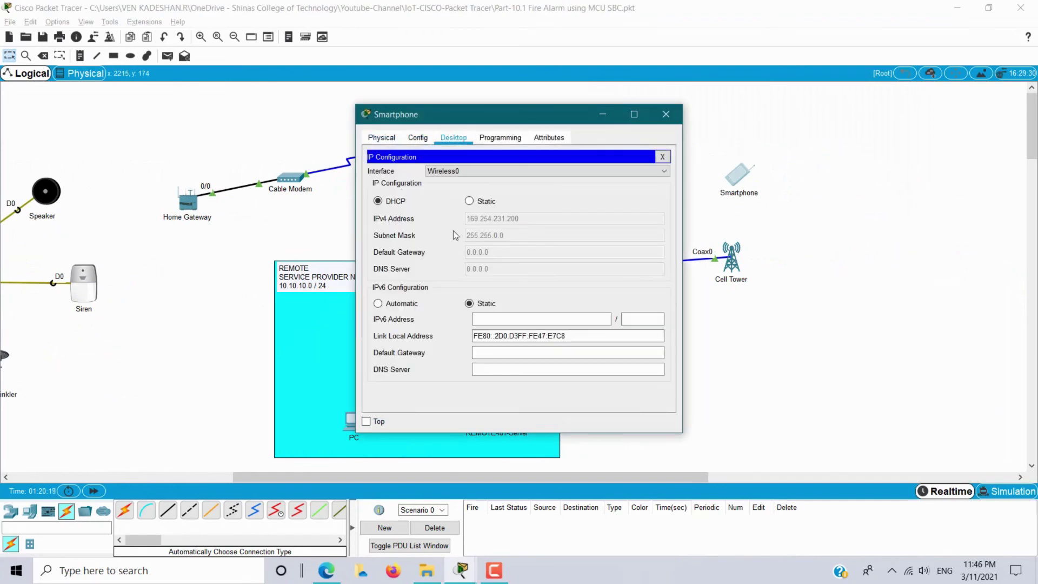
pyautogui.click(489, 174)
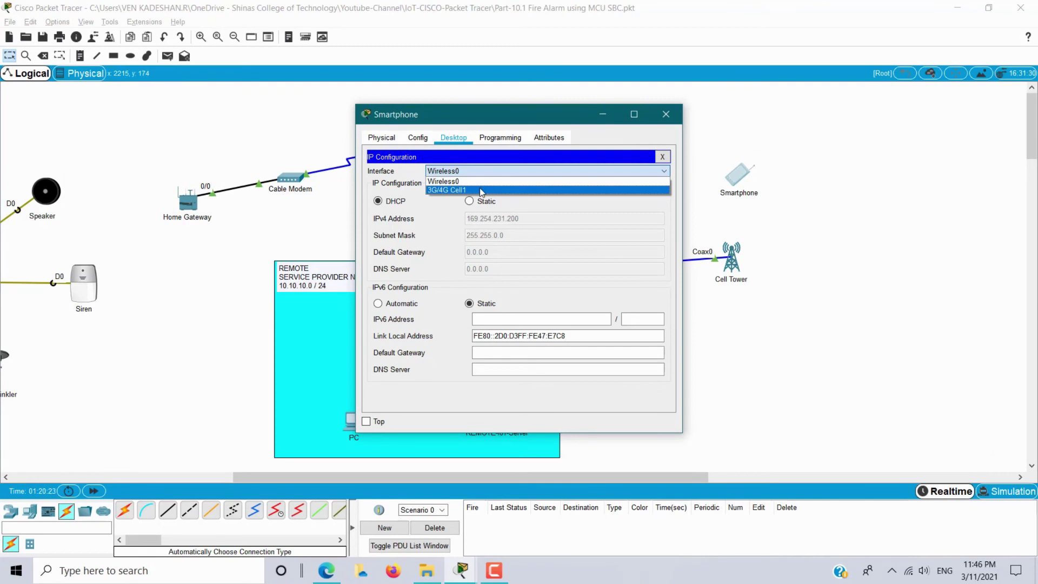
pyautogui.click(481, 190)
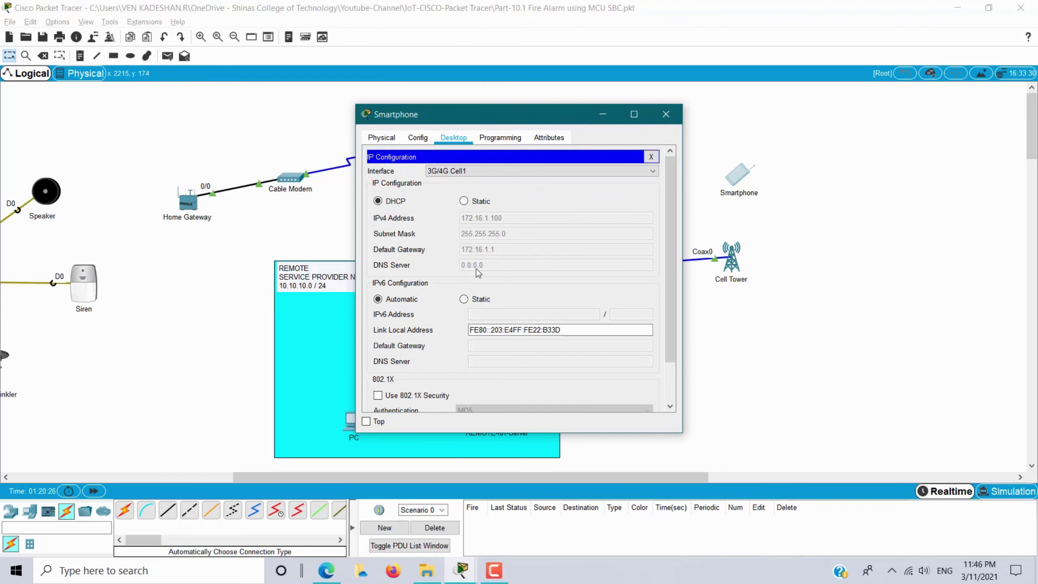
pyautogui.click(396, 201)
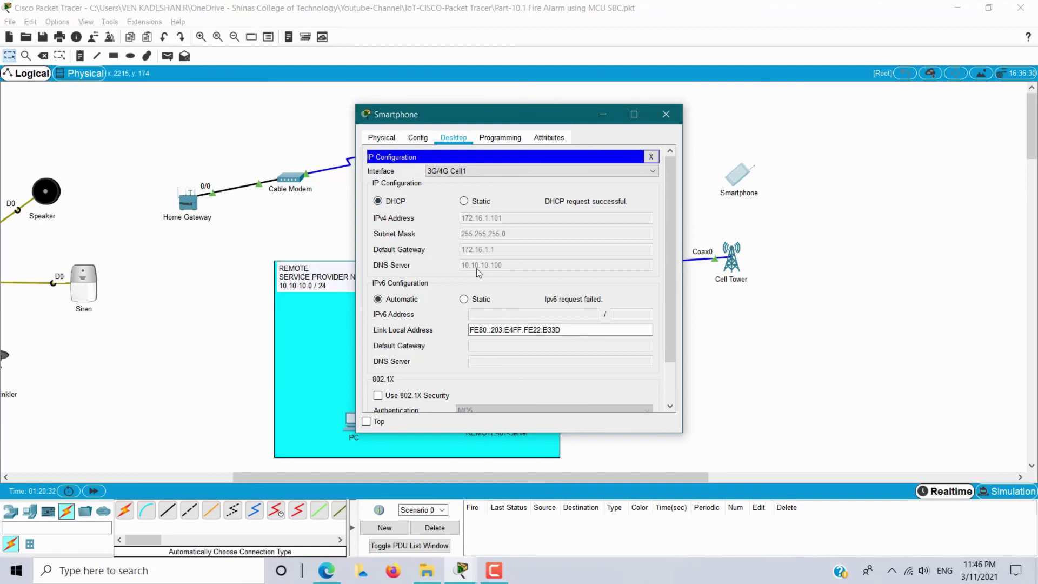
# Log the Smartphone's IoT Monitor into server 10.10.10.100 with the admin credentials, then close it.
pyautogui.click(651, 158)
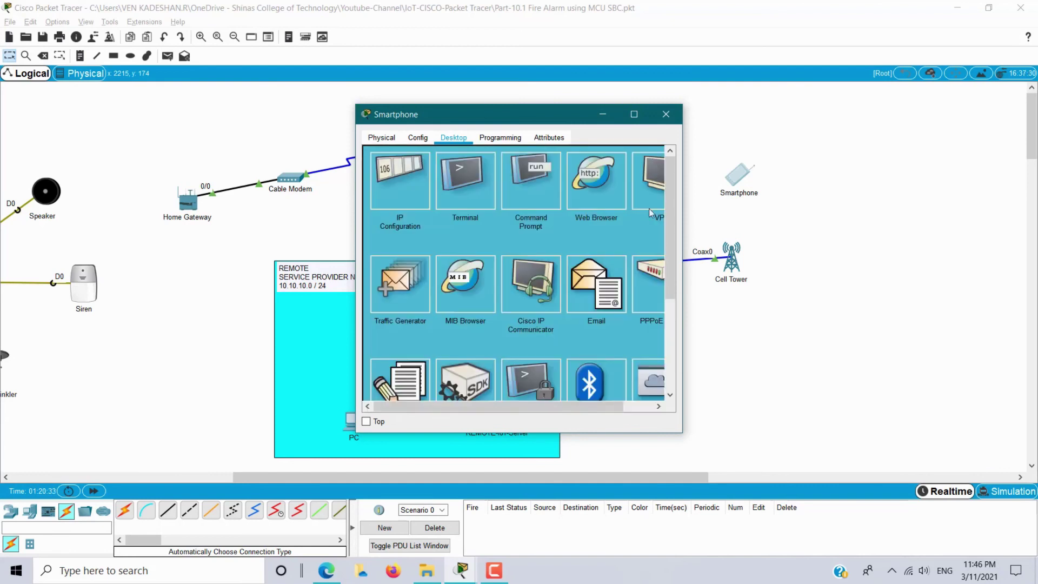
pyautogui.moveTo(670, 219); pyautogui.dragTo(685, 339)
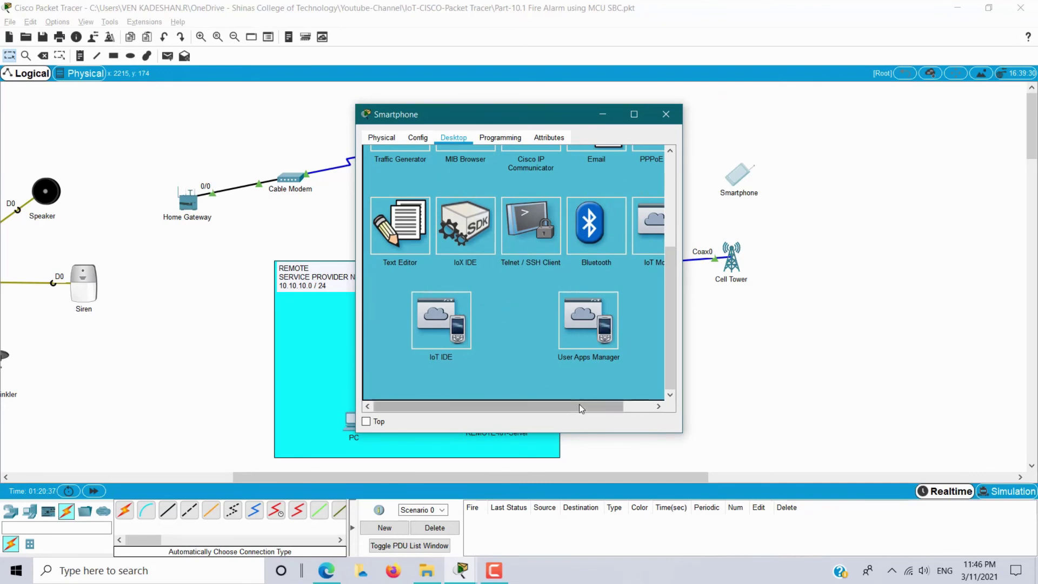
pyautogui.moveTo(579, 404); pyautogui.dragTo(603, 404)
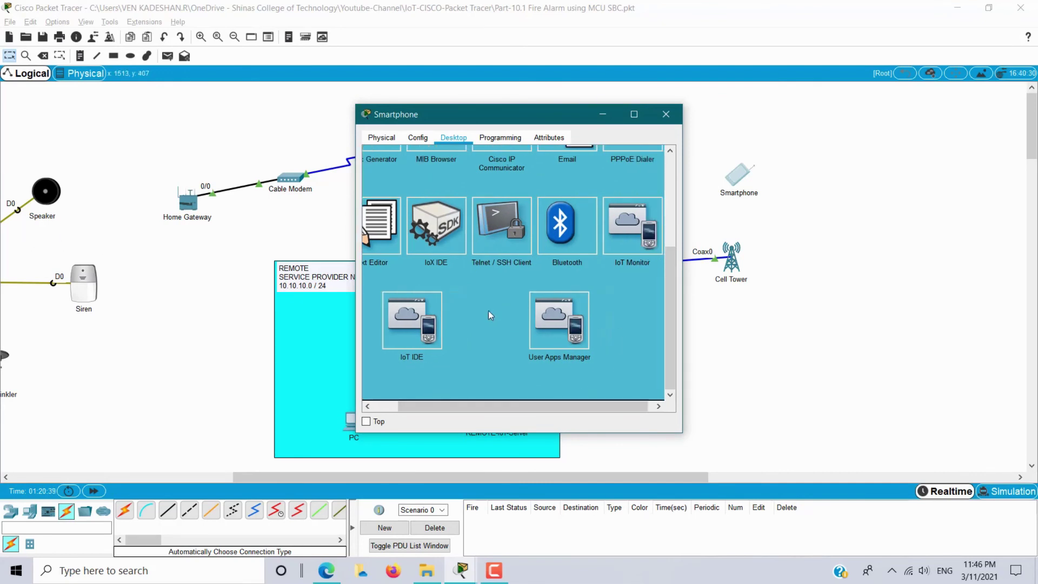
pyautogui.click(622, 231)
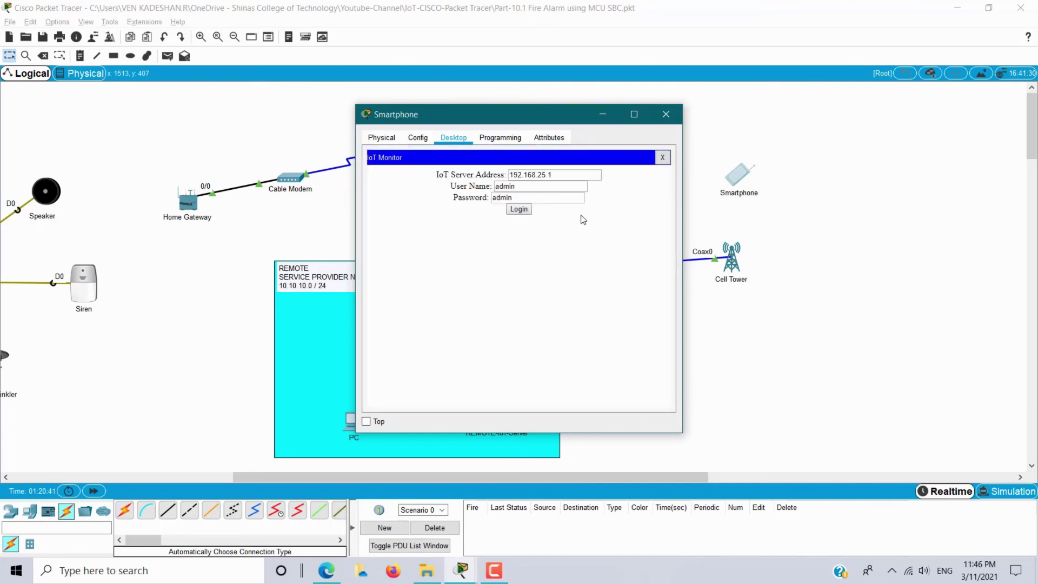
pyautogui.moveTo(563, 175); pyautogui.dragTo(392, 177)
pyautogui.write('10.10.10.100')
pyautogui.press('Tab')
pyautogui.press('Tab')
pyautogui.press('Tab')
pyautogui.press('Return')
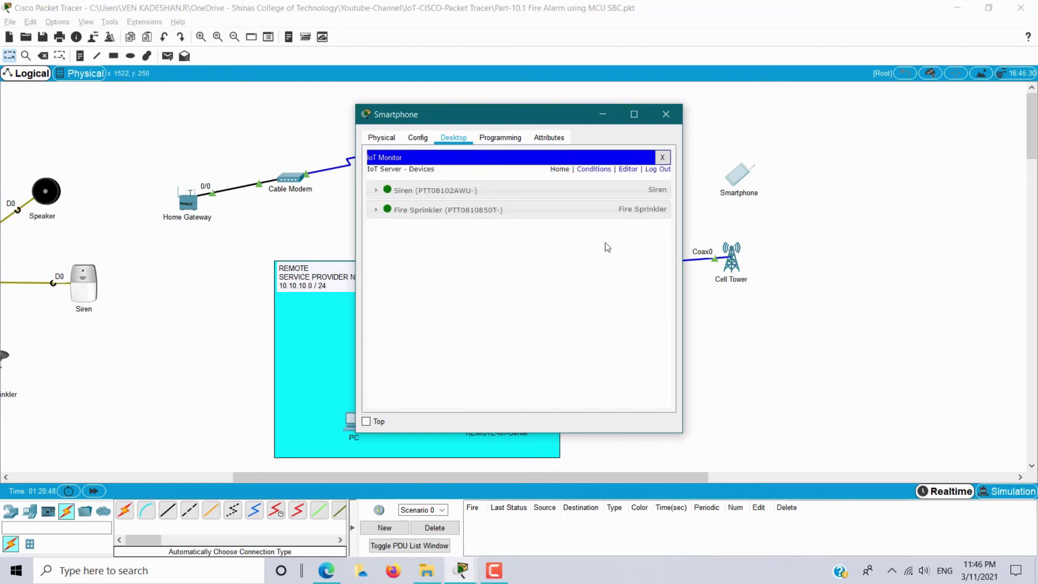
pyautogui.moveTo(510, 123); pyautogui.dragTo(810, 123)
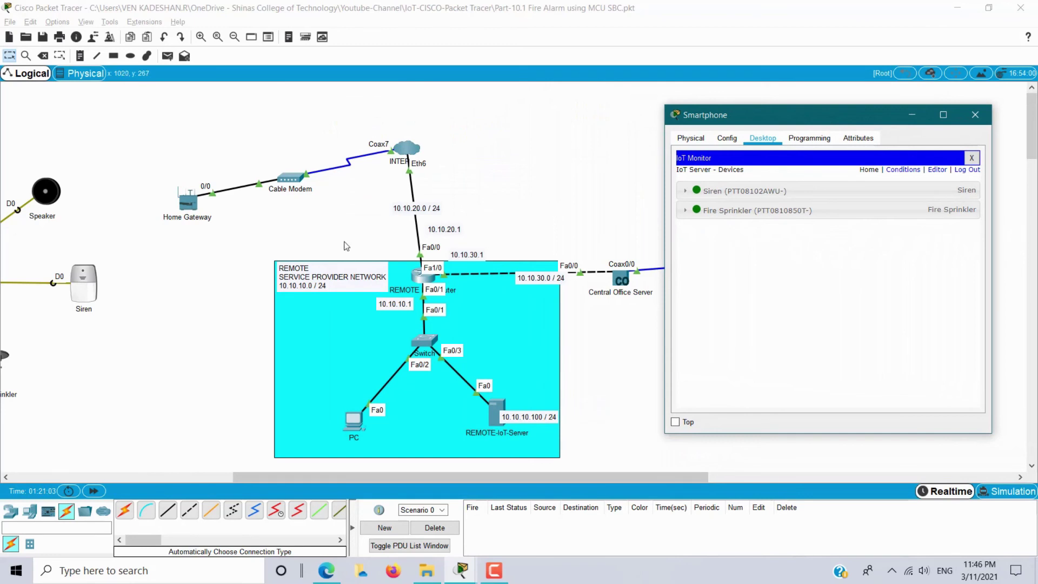
pyautogui.hotkey('alt', 'F4')
# Group all fire-alarm devices into a new cluster labelled SMART-FACTORY.
pyautogui.moveTo(465, 476); pyautogui.dragTo(286, 476)
pyautogui.moveTo(57, 134); pyautogui.dragTo(513, 430)
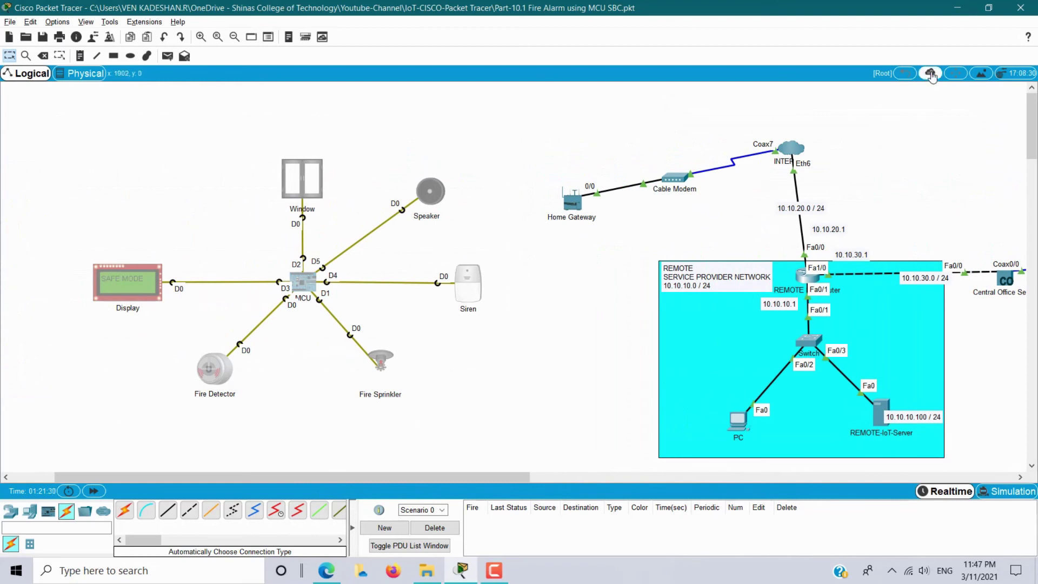
pyautogui.click(931, 74)
pyautogui.click(328, 297)
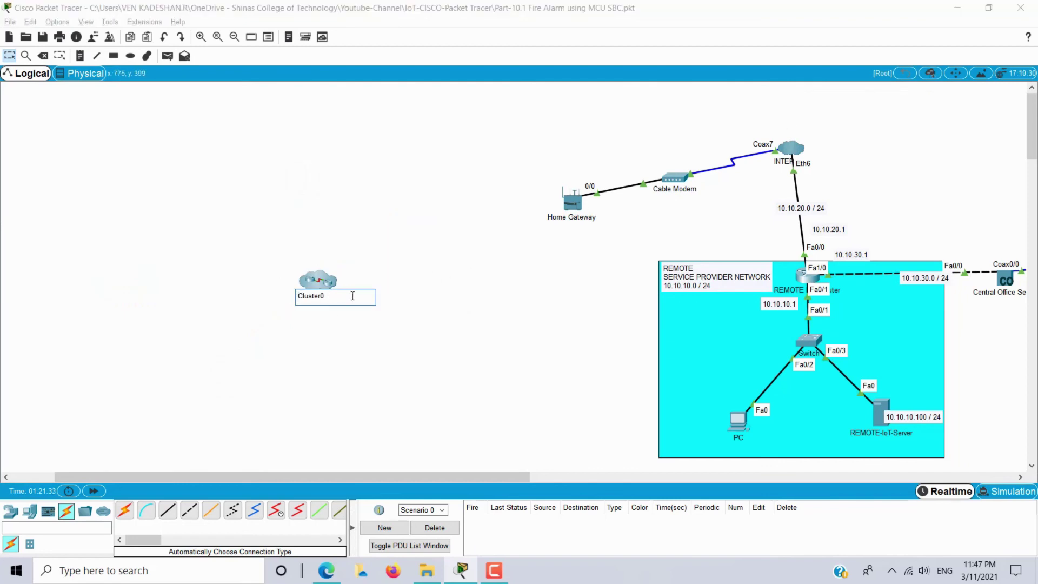
pyautogui.write('SMART-FACTORY')
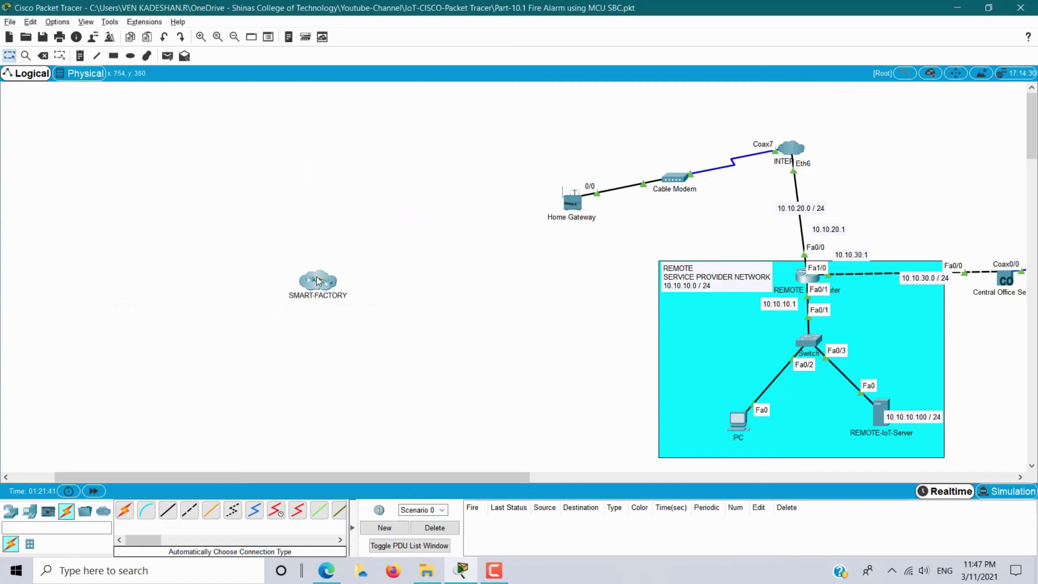
# Give SMART-FACTORY the Factory image as its cluster icon and shift it up-left.
pyautogui.doubleClick(318, 280)
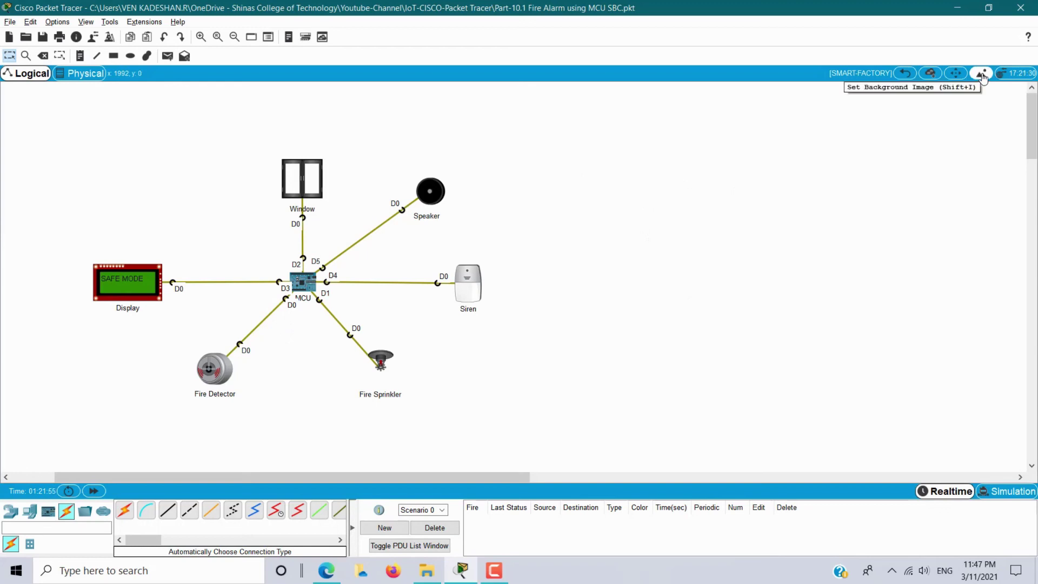
pyautogui.click(980, 73)
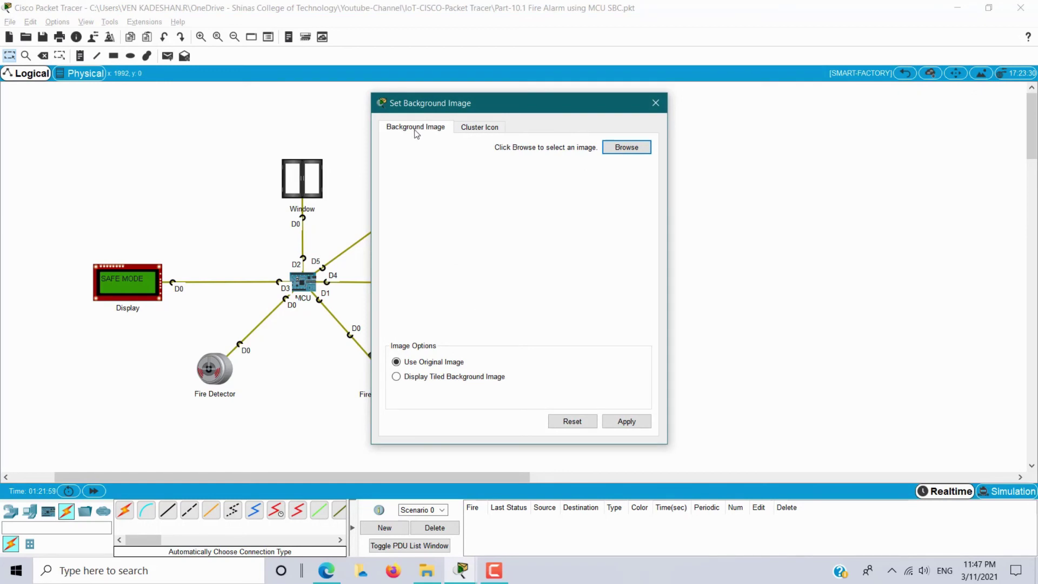
pyautogui.click(478, 130)
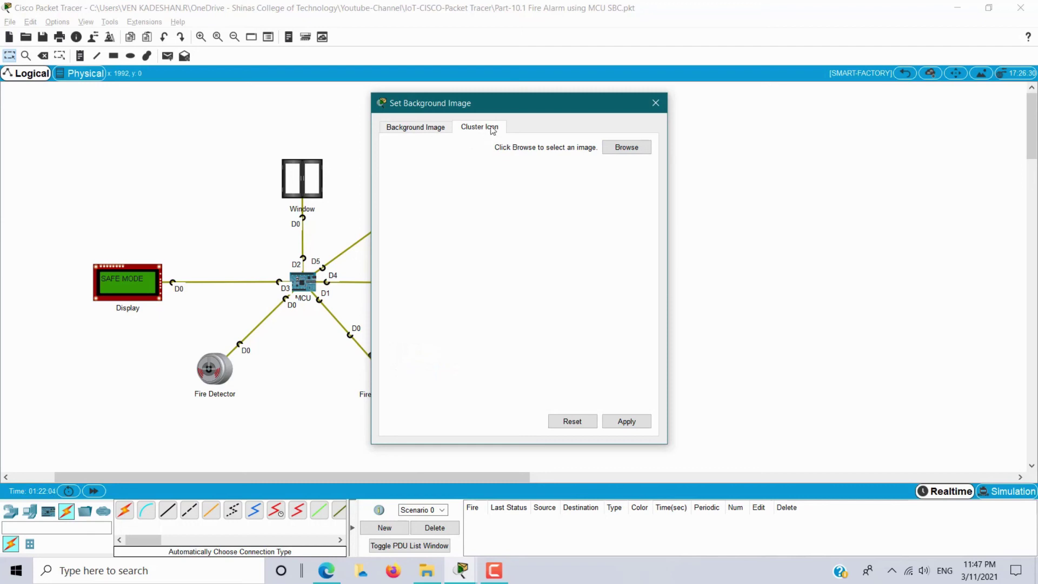
pyautogui.click(627, 147)
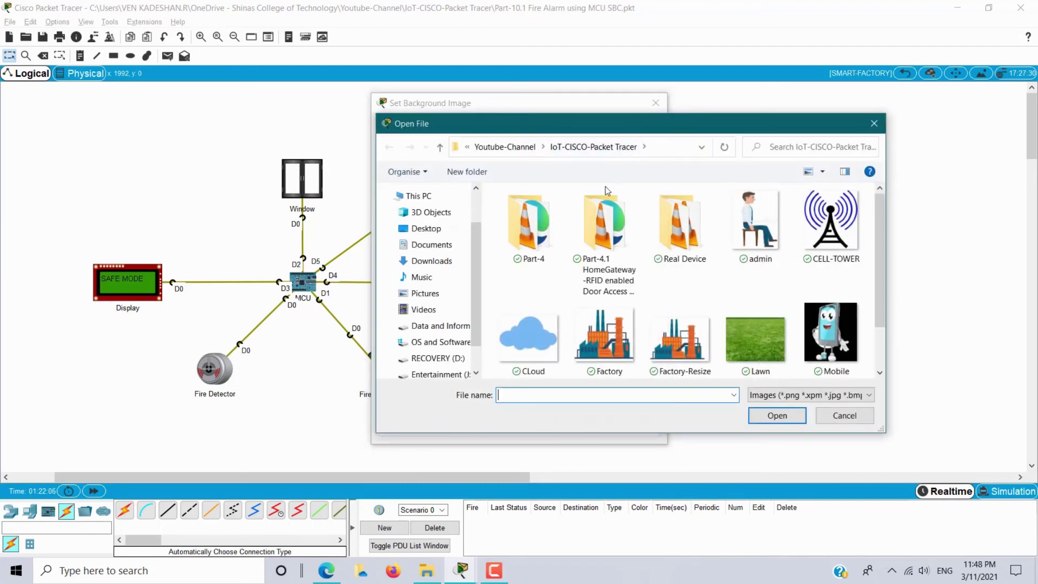
pyautogui.click(617, 348)
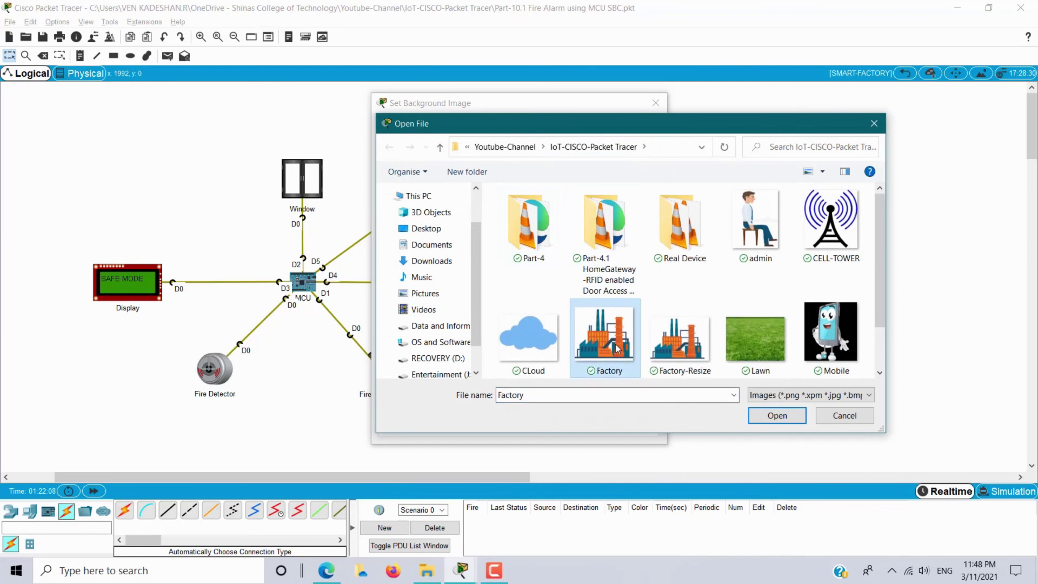
pyautogui.click(769, 417)
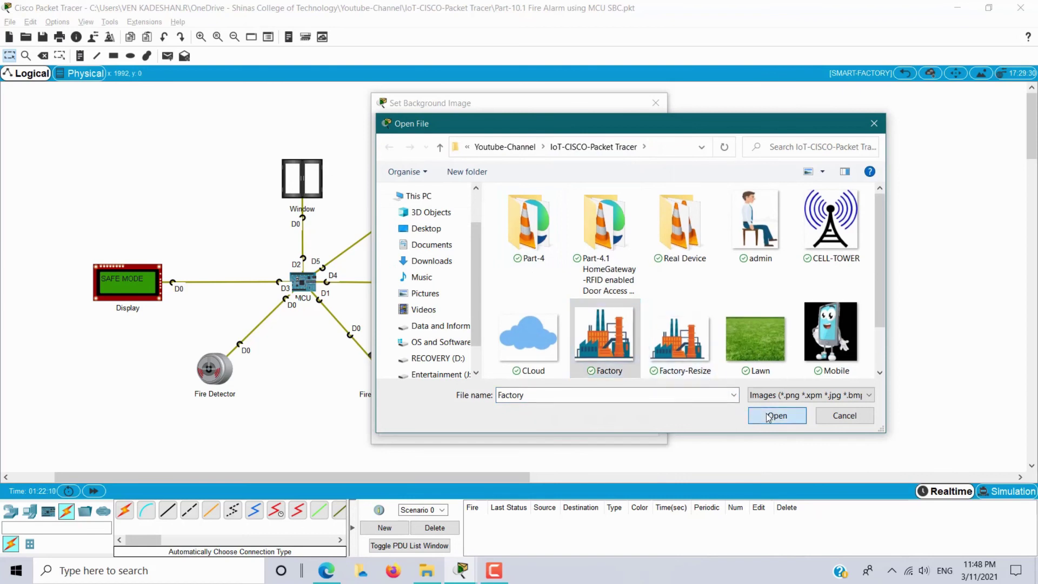
pyautogui.click(628, 423)
pyautogui.click(656, 103)
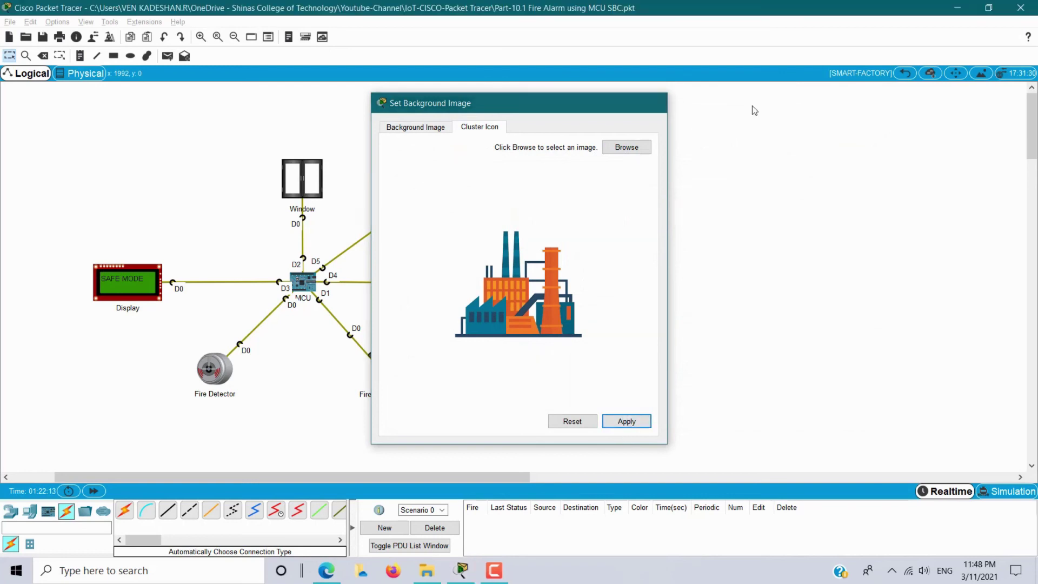
pyautogui.click(905, 76)
pyautogui.moveTo(222, 245); pyautogui.dragTo(469, 384)
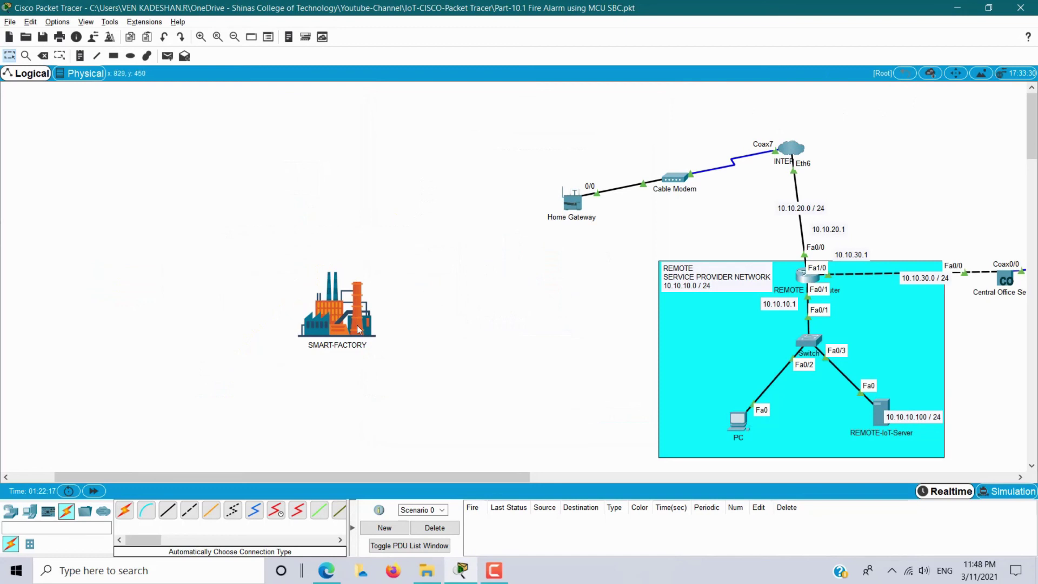
pyautogui.moveTo(359, 327); pyautogui.dragTo(342, 302)
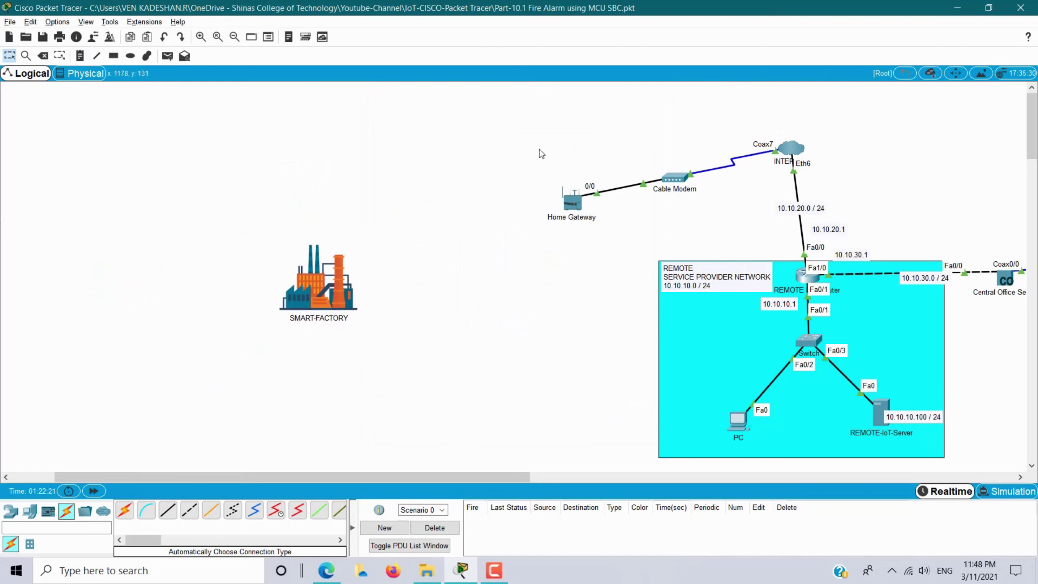
# Cluster the internet devices at the top and name the cluster INTERNET.
pyautogui.moveTo(506, 113); pyautogui.dragTo(876, 210)
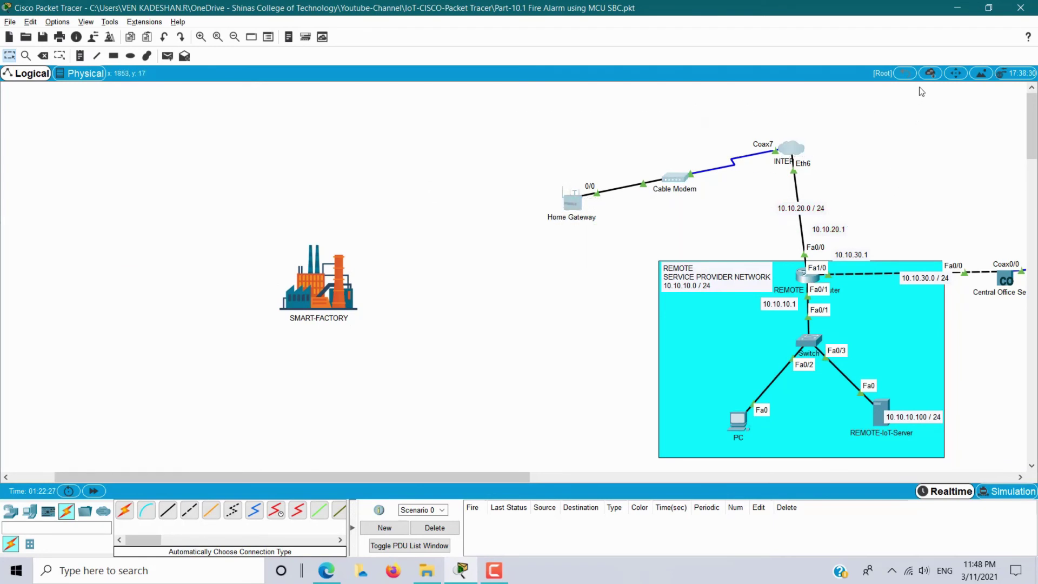
pyautogui.click(930, 74)
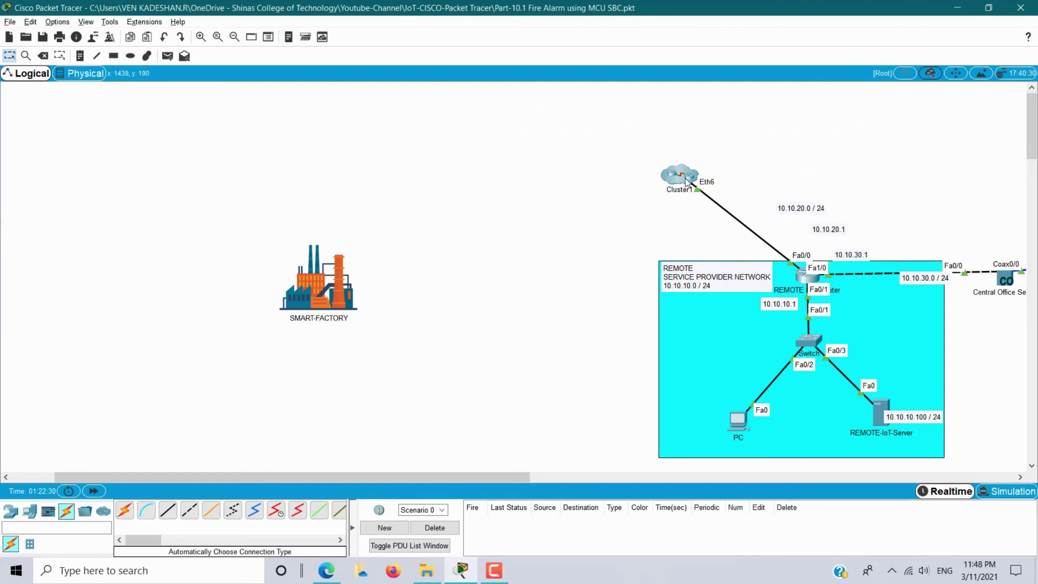
pyautogui.click(662, 179)
pyautogui.doubleClick(662, 179)
pyautogui.write('INTERNET')
# Use the CLoud image as INTERNET's cluster icon and move it up-left.
pyautogui.doubleClick(644, 164)
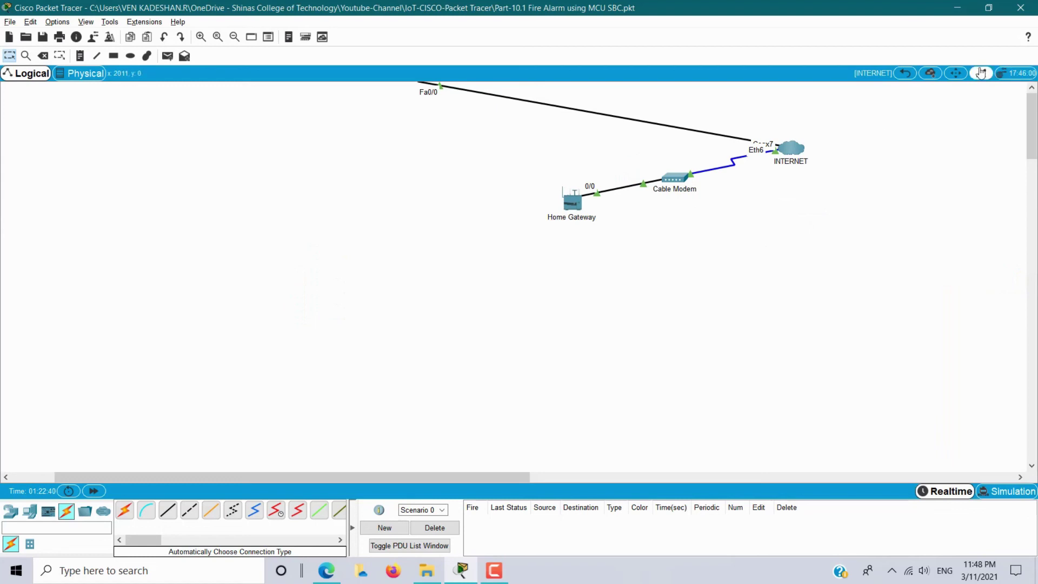
pyautogui.click(981, 73)
pyautogui.click(479, 129)
pyautogui.click(629, 150)
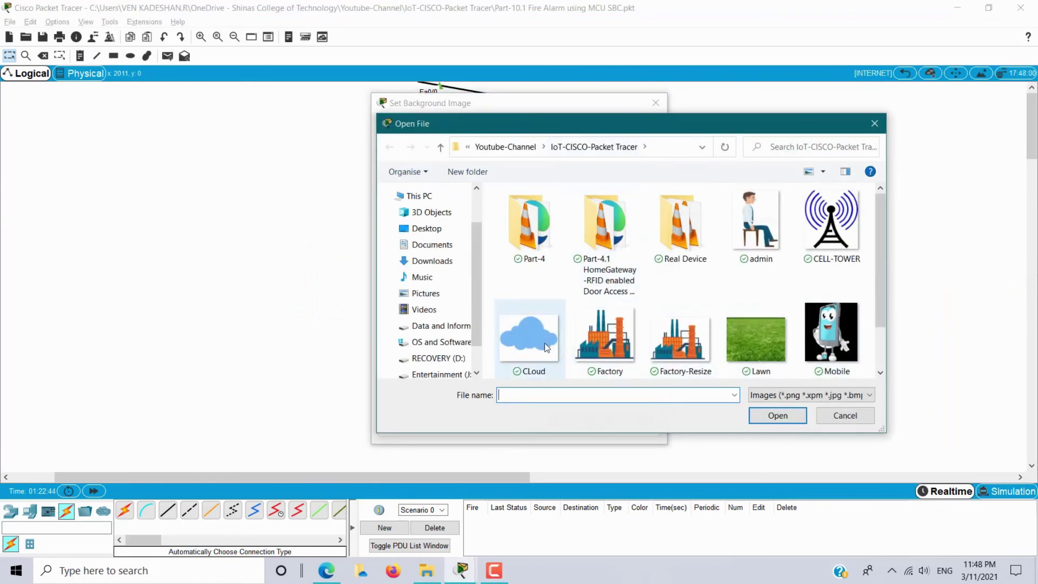
pyautogui.doubleClick(543, 343)
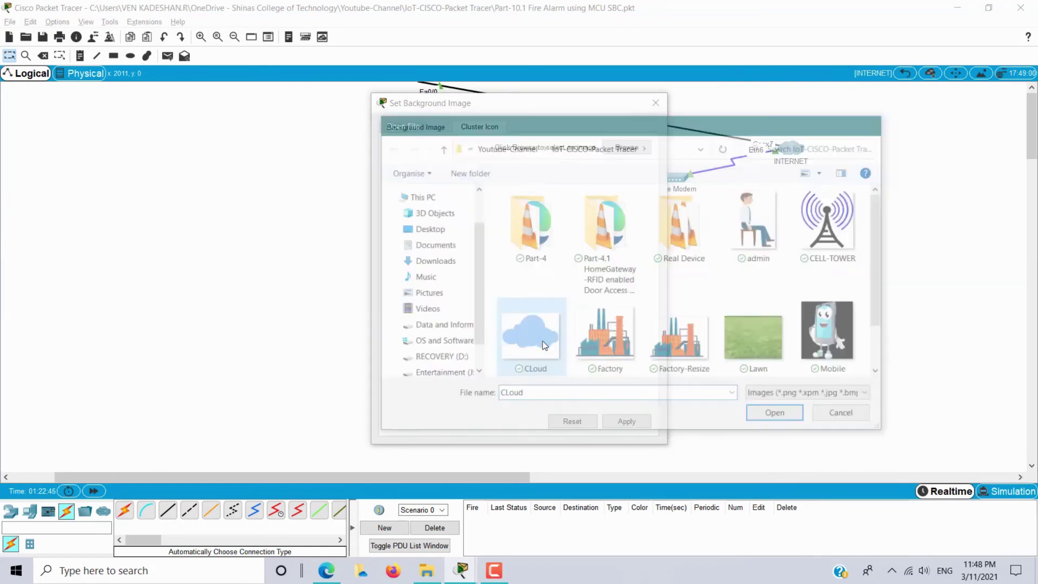
pyautogui.click(639, 426)
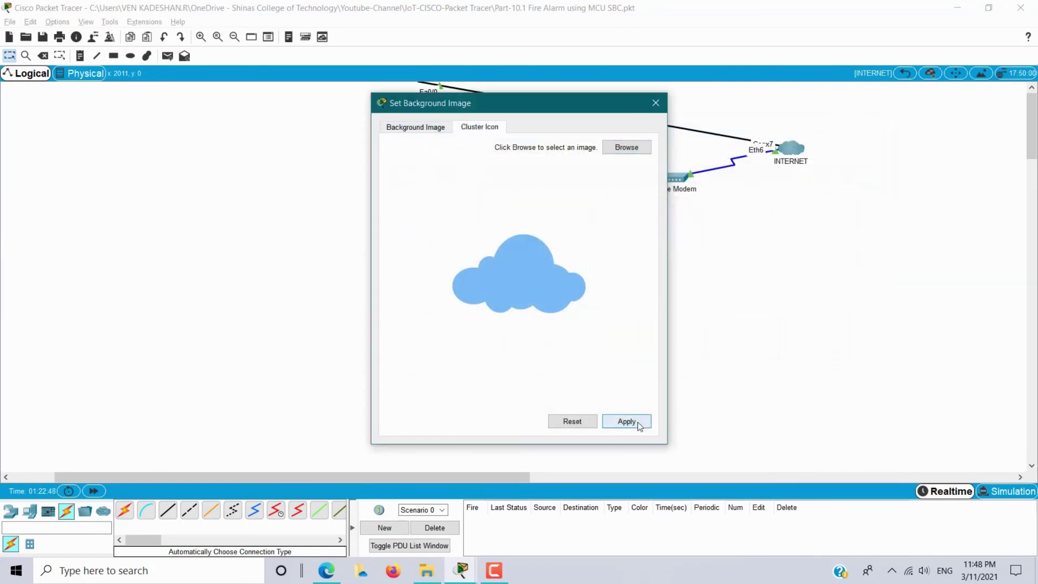
pyautogui.click(655, 103)
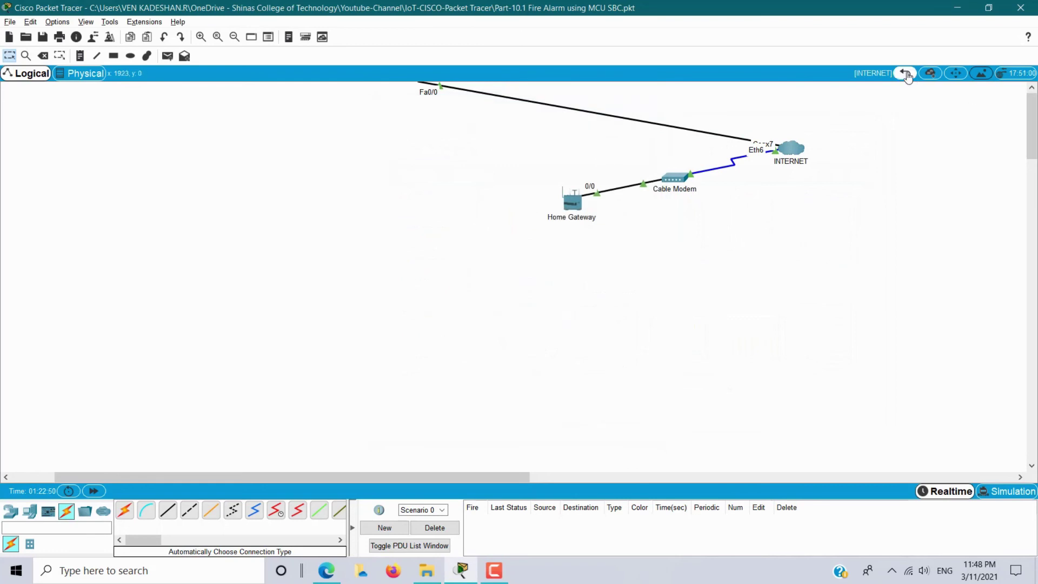
pyautogui.click(905, 72)
pyautogui.moveTo(637, 190); pyautogui.dragTo(534, 172)
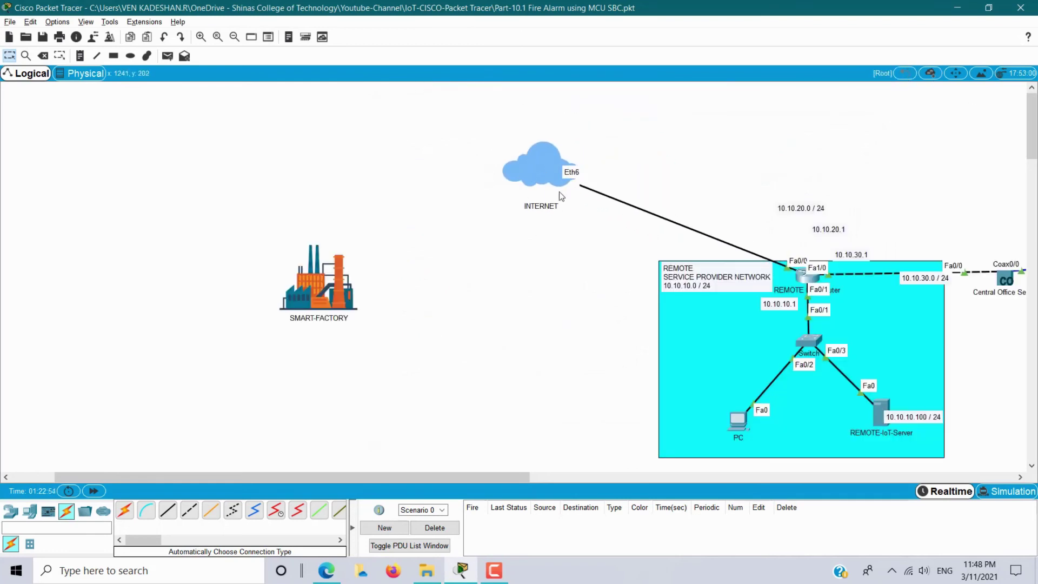
# Move the 10.10.20.0/24 label and cluster the REMOTE network as IoT-SERVER.
pyautogui.moveTo(408, 477); pyautogui.dragTo(486, 476)
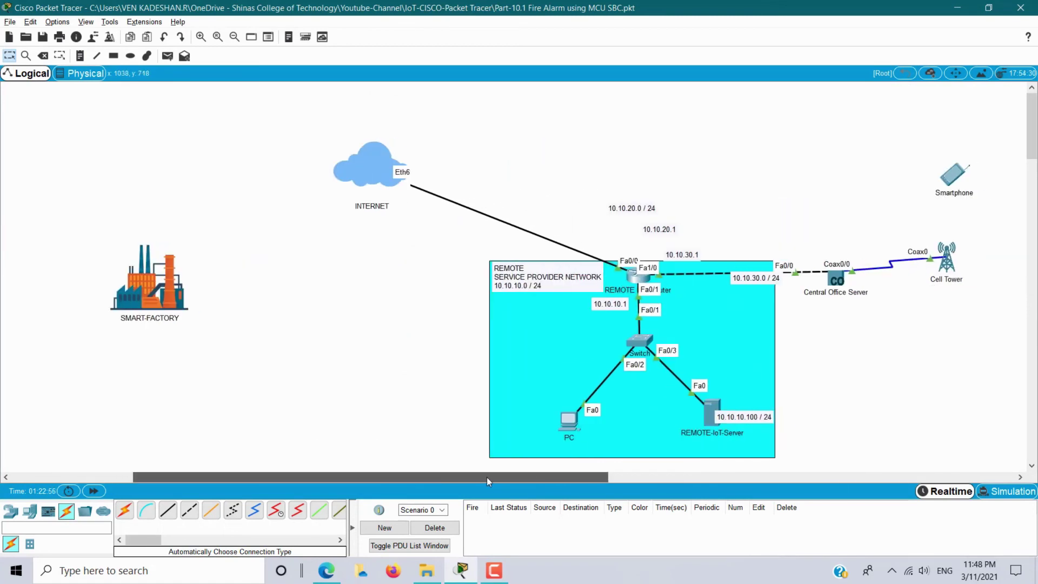
pyautogui.moveTo(643, 205); pyautogui.dragTo(473, 196)
pyautogui.moveTo(458, 230); pyautogui.dragTo(778, 459)
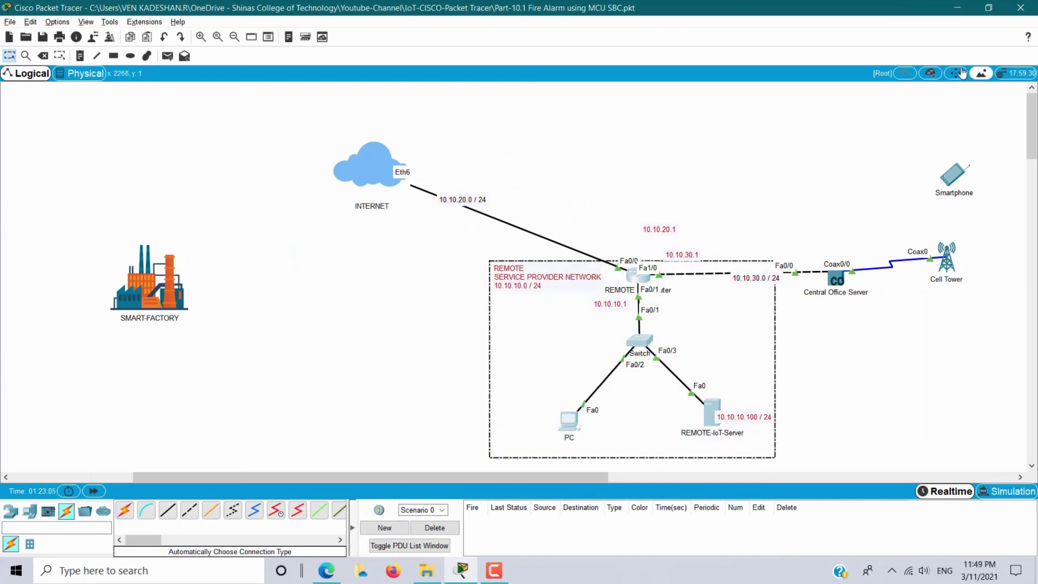
pyautogui.click(930, 73)
pyautogui.click(634, 342)
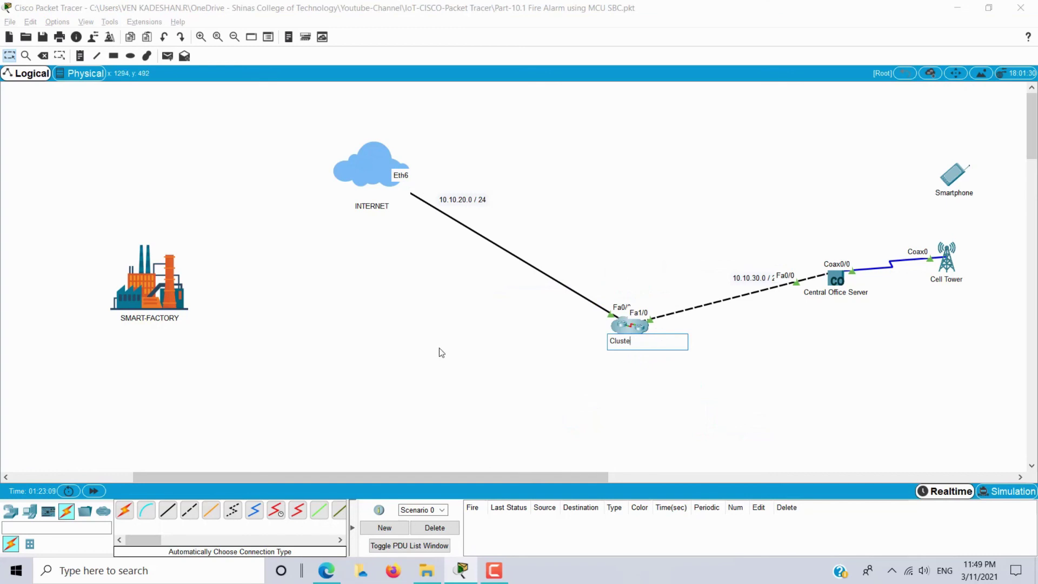
pyautogui.write('IoT-SERVER')
pyautogui.press('Return')
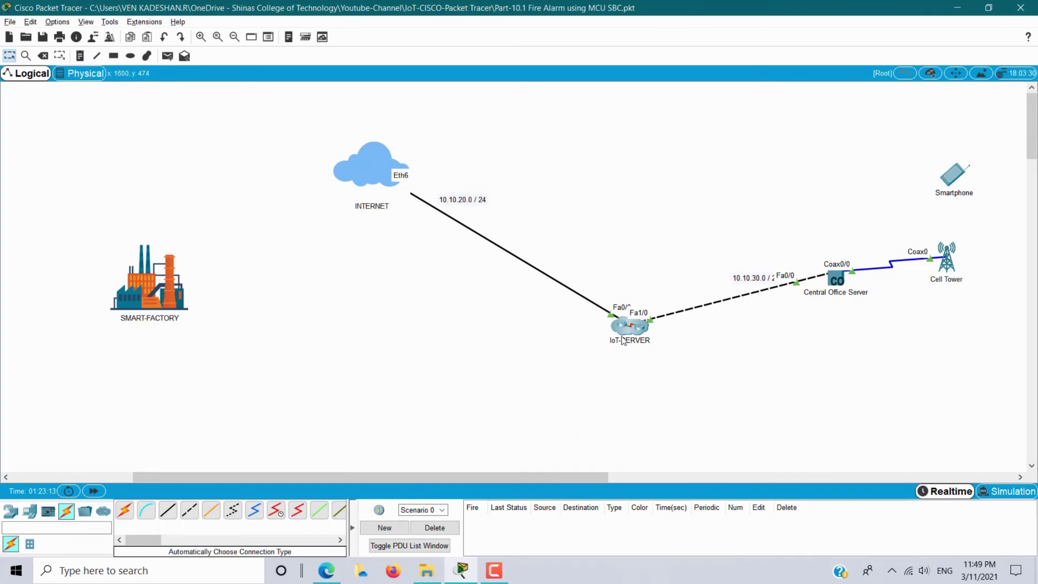
# Set the SERVER image as the IoT-SERVER cluster icon.
pyautogui.doubleClick(632, 326)
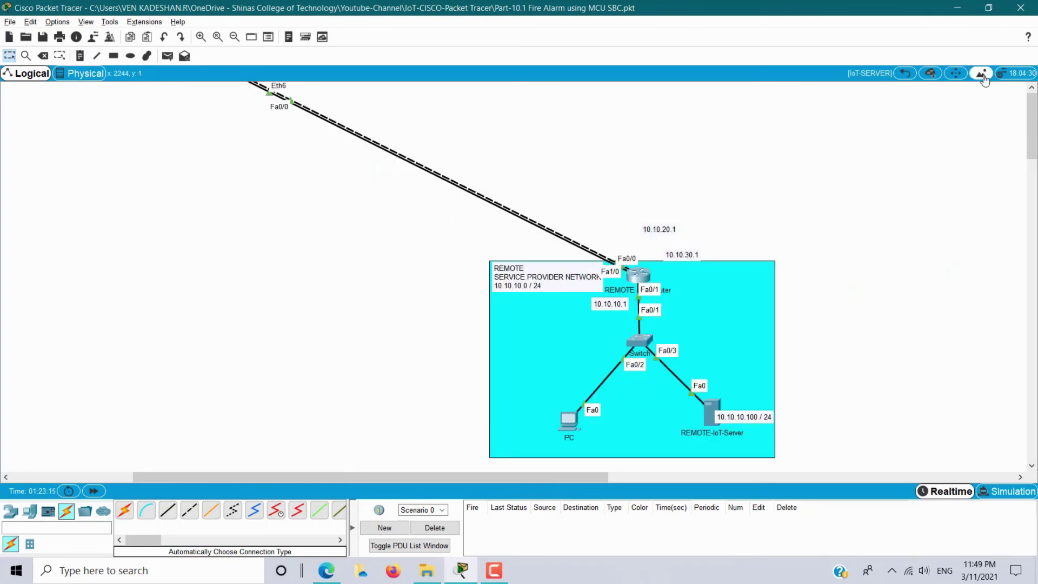
pyautogui.click(981, 73)
pyautogui.click(478, 131)
pyautogui.click(609, 152)
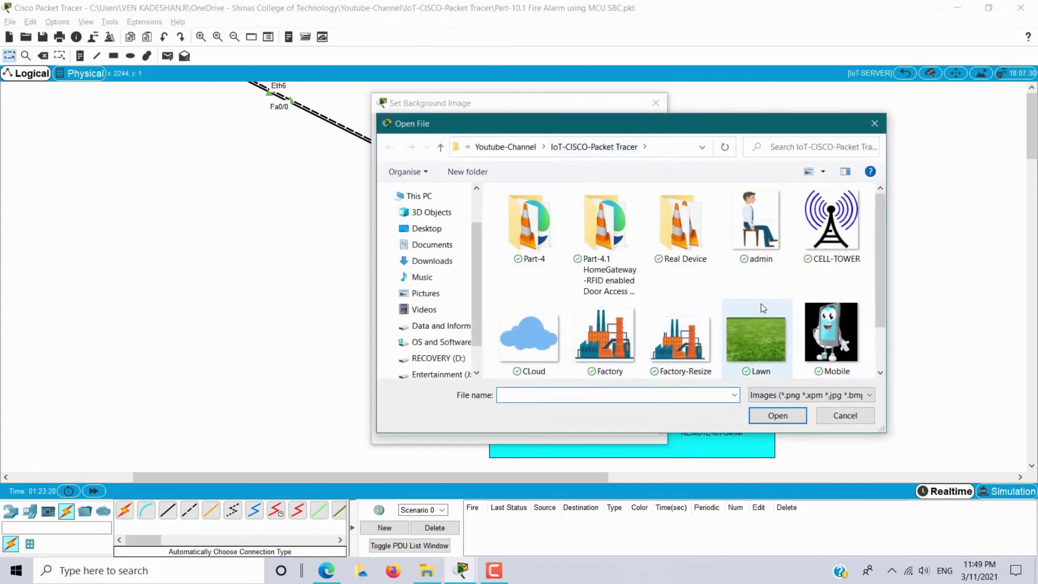
pyautogui.scroll(-1, 761, 309)
pyautogui.doubleClick(604, 332)
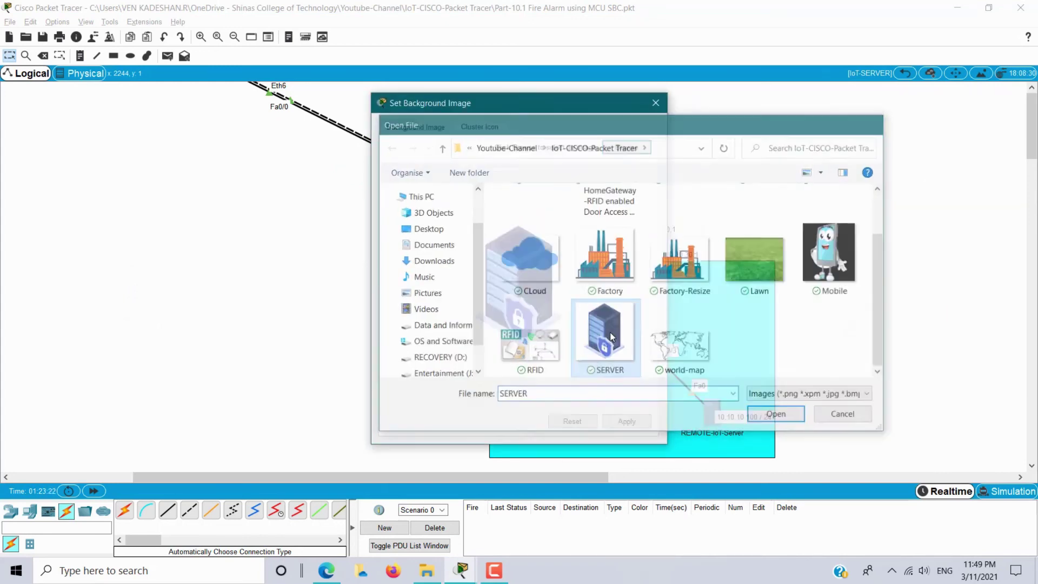
pyautogui.click(624, 421)
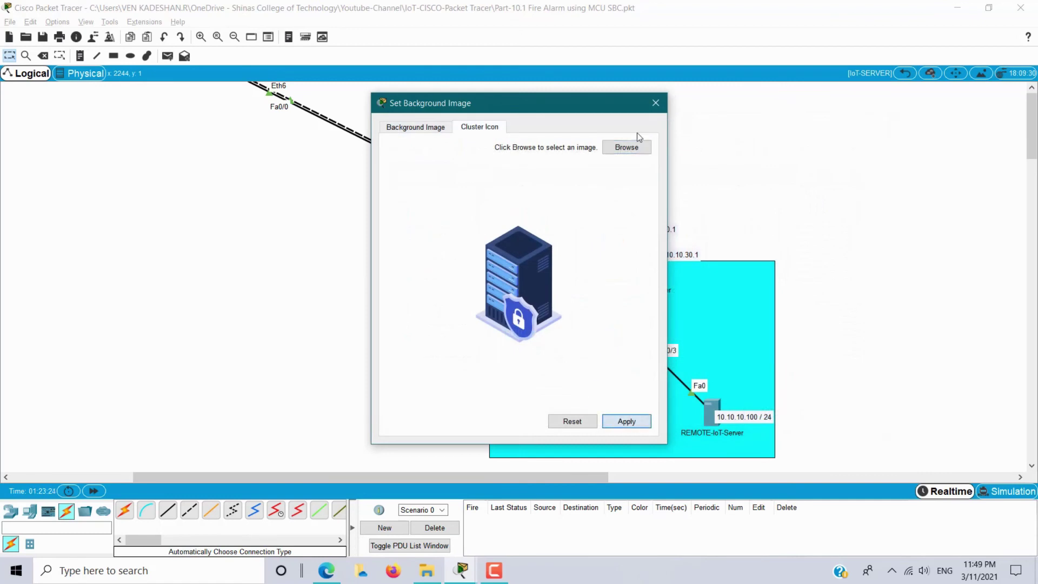
pyautogui.click(655, 103)
pyautogui.click(904, 73)
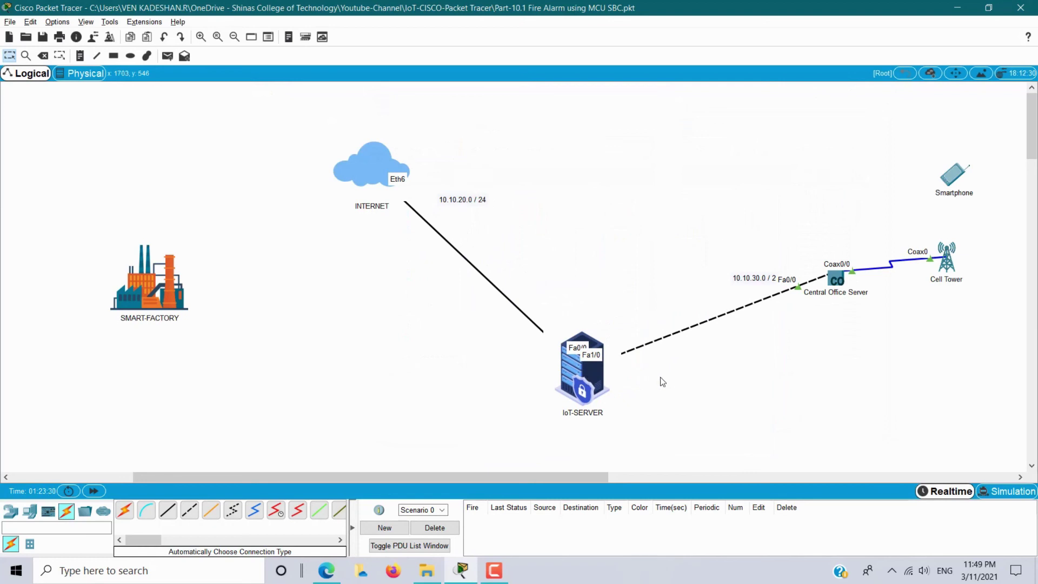
pyautogui.moveTo(708, 234); pyautogui.dragTo(1002, 331)
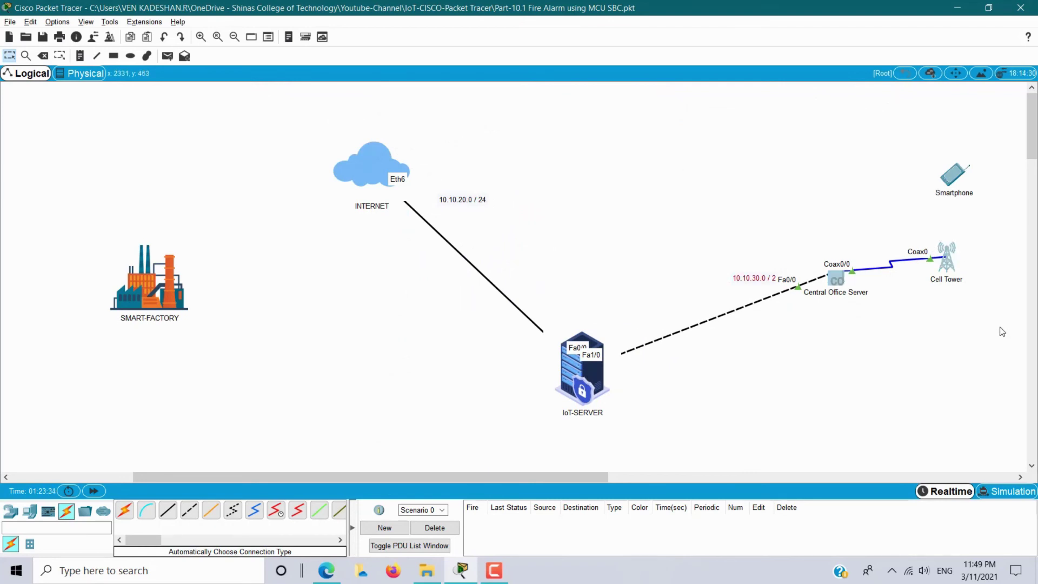
# Group Central Office Server and Cell Tower into a new cluster named CELL TOWER.
pyautogui.click(929, 73)
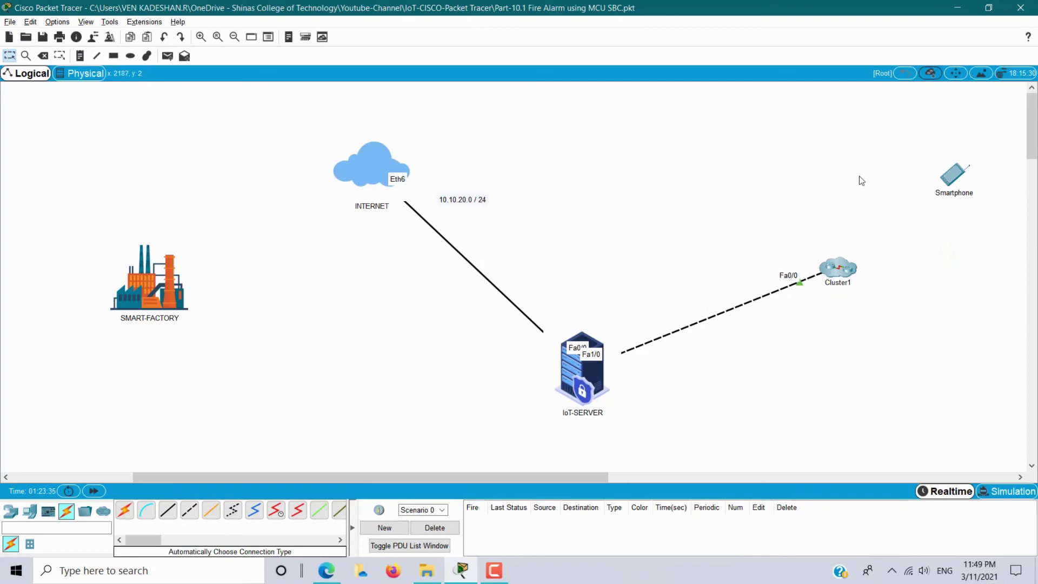
pyautogui.click(841, 284)
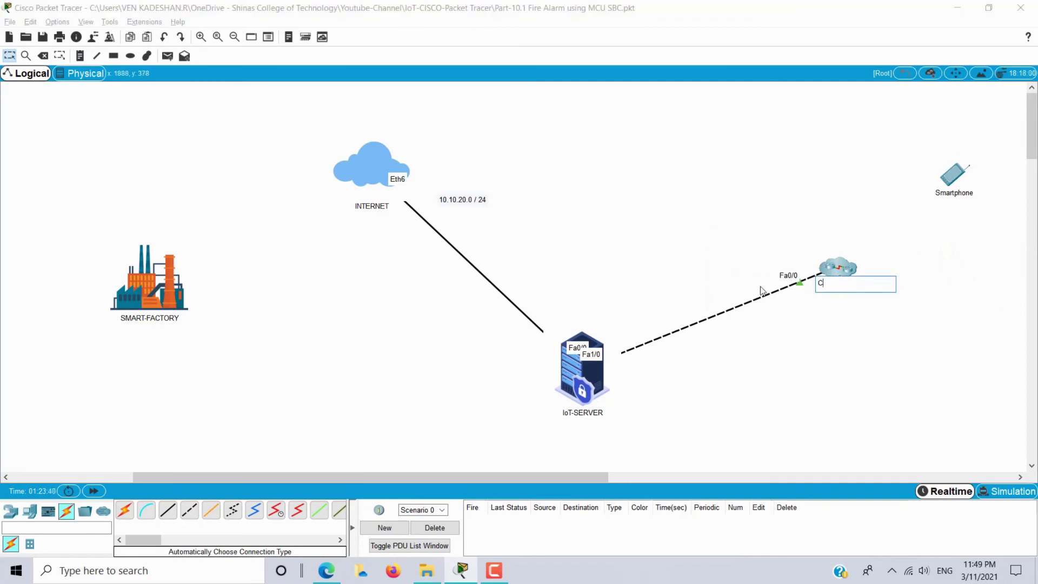
pyautogui.write('CELL TOWER')
pyautogui.press('Return')
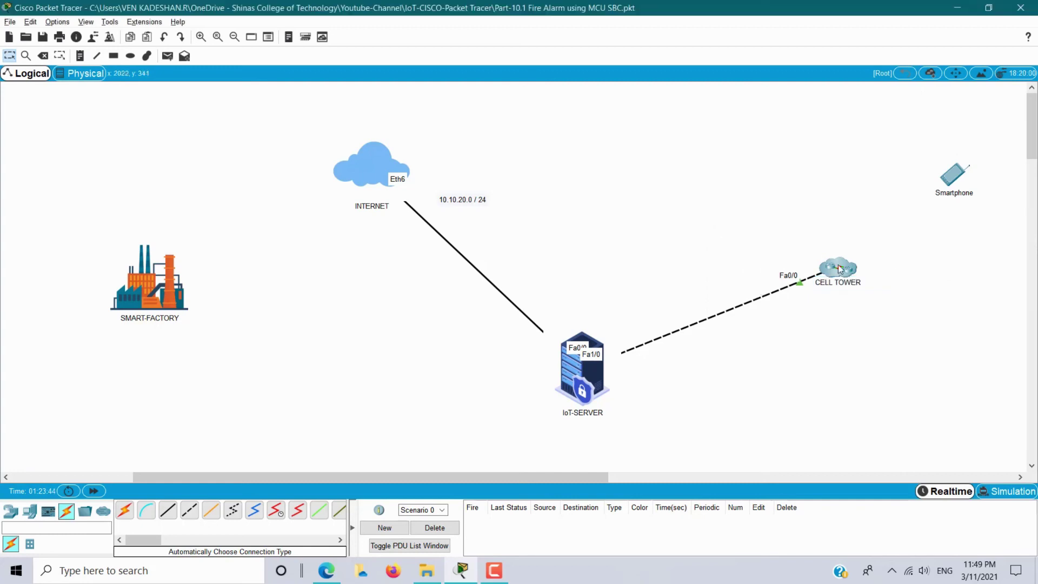
# Set the CELL-TOWER image as the CELL TOWER cluster's icon and apply it.
pyautogui.doubleClick(836, 263)
pyautogui.click(999, 73)
pyautogui.click(479, 128)
pyautogui.click(639, 153)
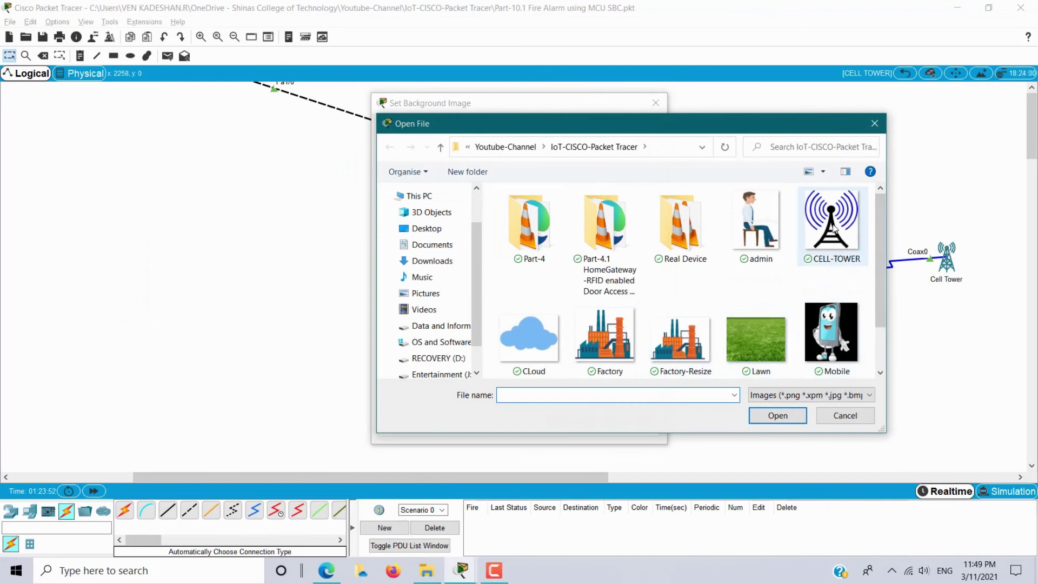
pyautogui.click(833, 228)
pyautogui.click(777, 415)
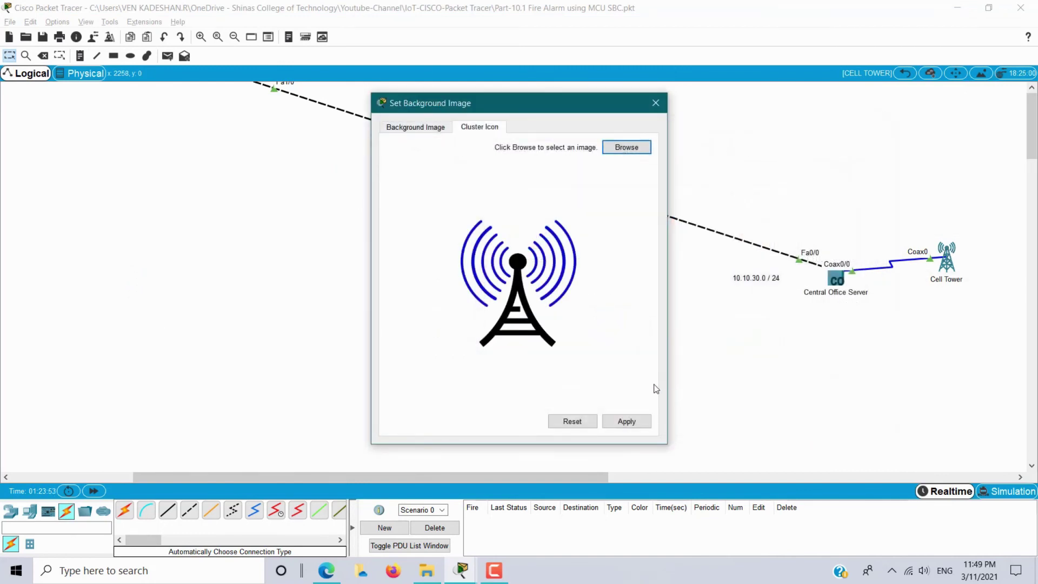
pyautogui.click(627, 421)
pyautogui.click(656, 103)
# Back at the root canvas, shift the CELL TOWER cluster and Smartphone to the left.
pyautogui.click(904, 73)
pyautogui.moveTo(845, 323); pyautogui.dragTo(764, 324)
pyautogui.moveTo(945, 174); pyautogui.dragTo(896, 178)
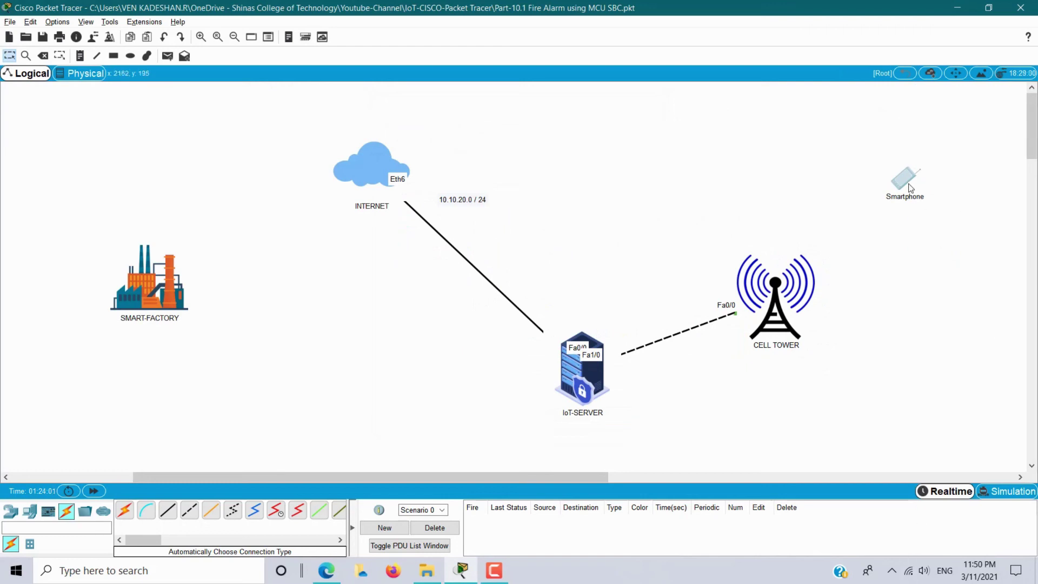
# Set the Smartphone's physical view icon to the Mobile image.
pyautogui.click(901, 183)
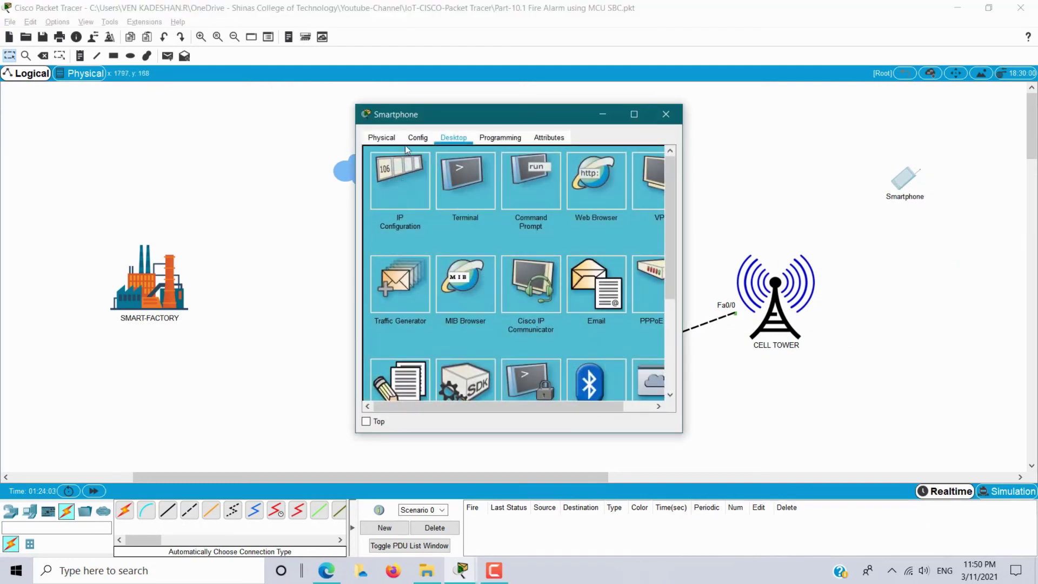
pyautogui.click(376, 140)
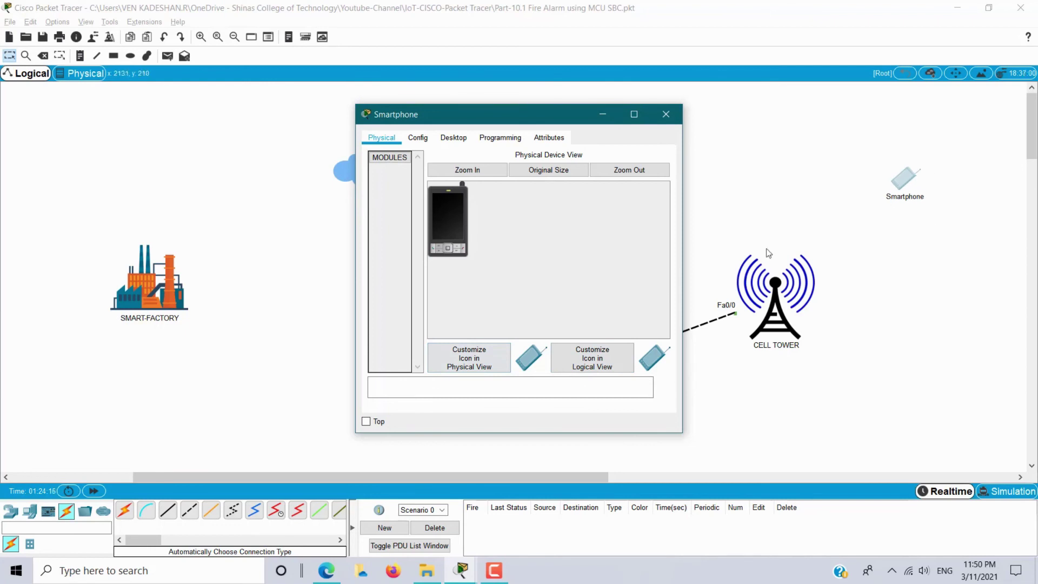
pyautogui.click(482, 367)
pyautogui.scroll(-3, 574, 301)
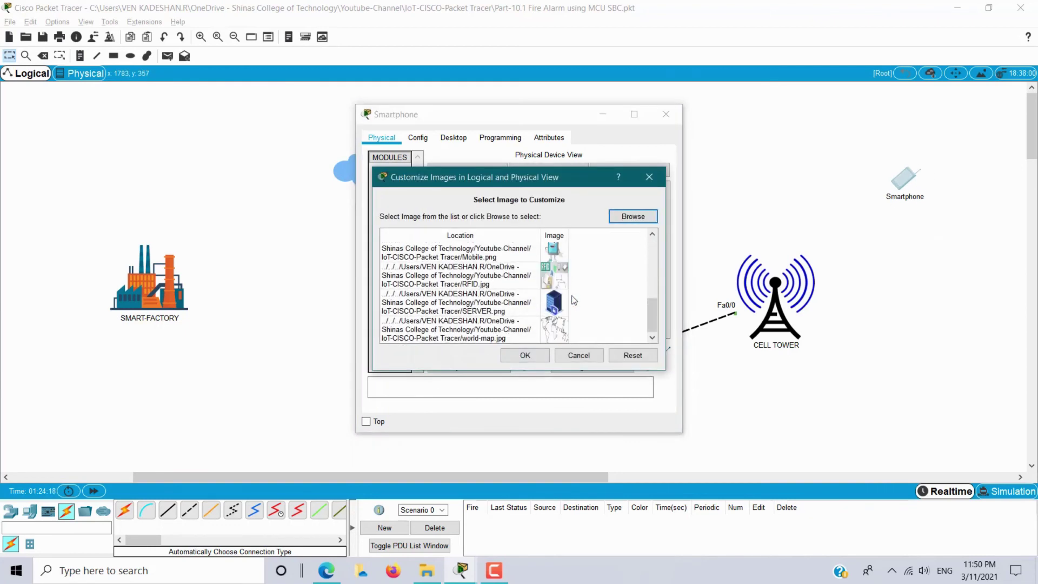
pyautogui.scroll(3, 562, 275)
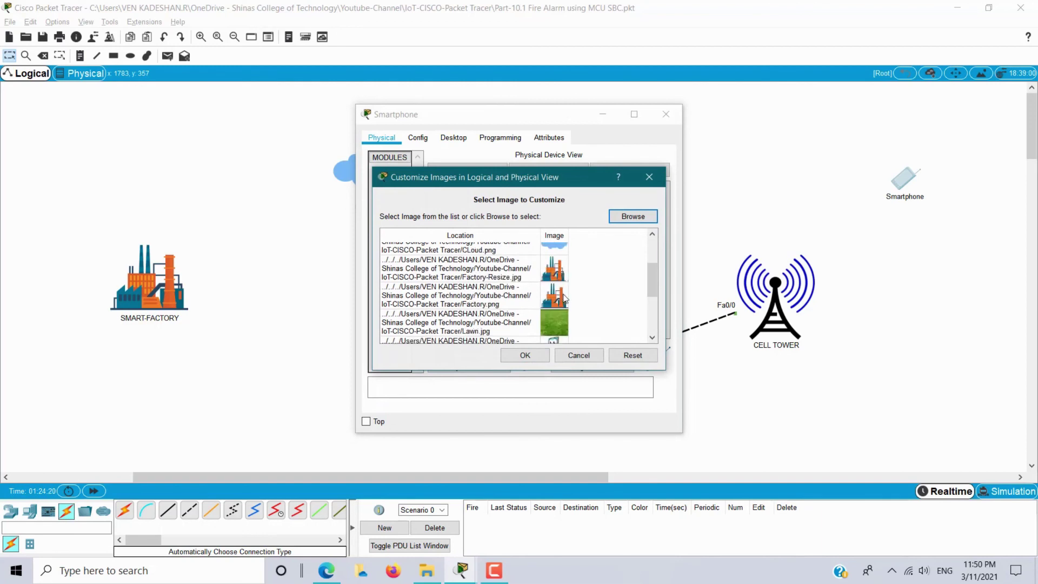
pyautogui.moveTo(652, 284); pyautogui.dragTo(653, 300)
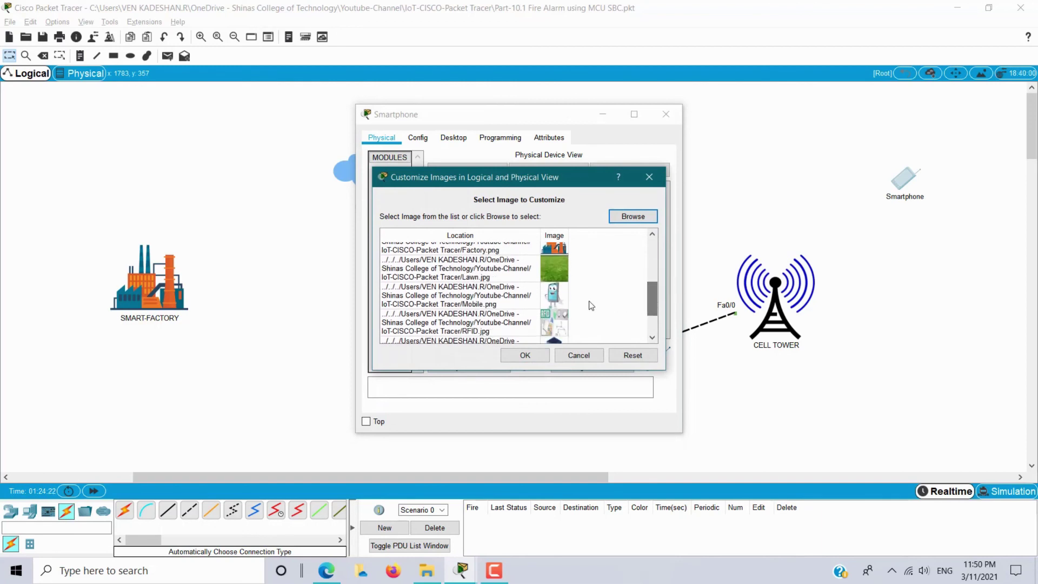
pyautogui.click(558, 294)
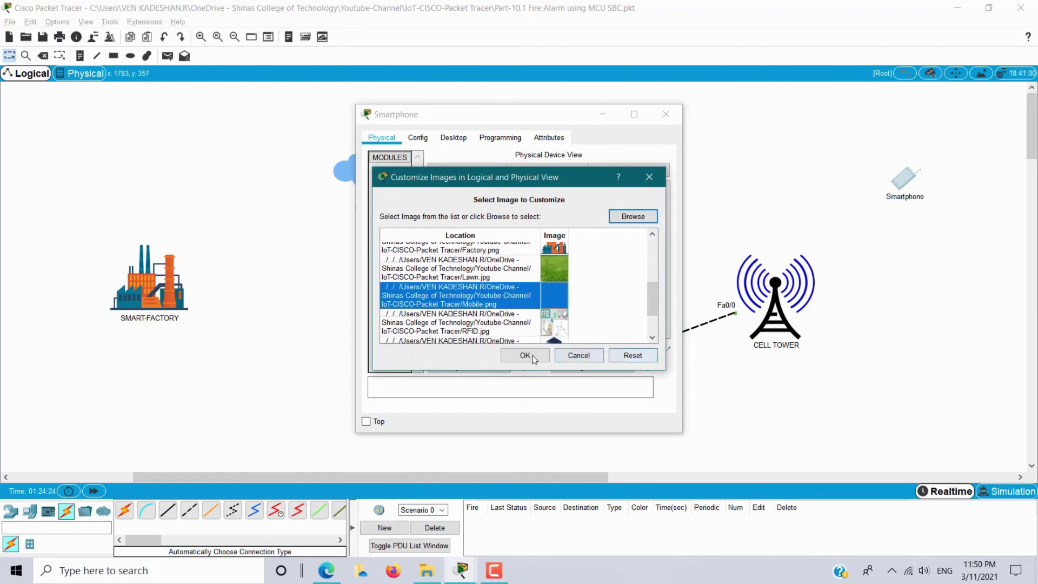
pyautogui.click(524, 355)
# Set the Smartphone's logical view icon to Mobile, then move it nearer CELL TOWER.
pyautogui.click(573, 357)
pyautogui.scroll(-3, 570, 302)
pyautogui.click(564, 311)
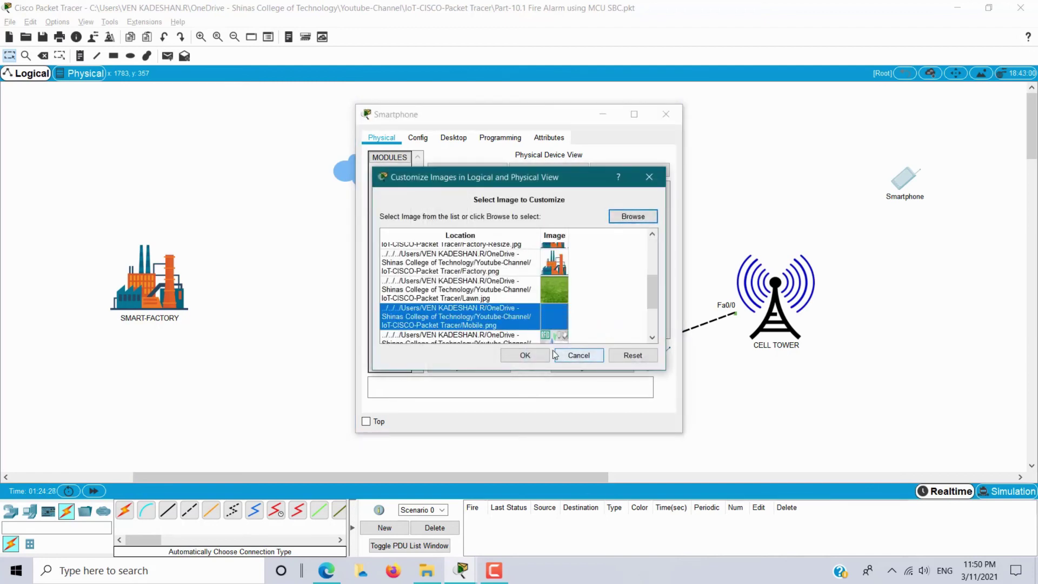
pyautogui.click(538, 356)
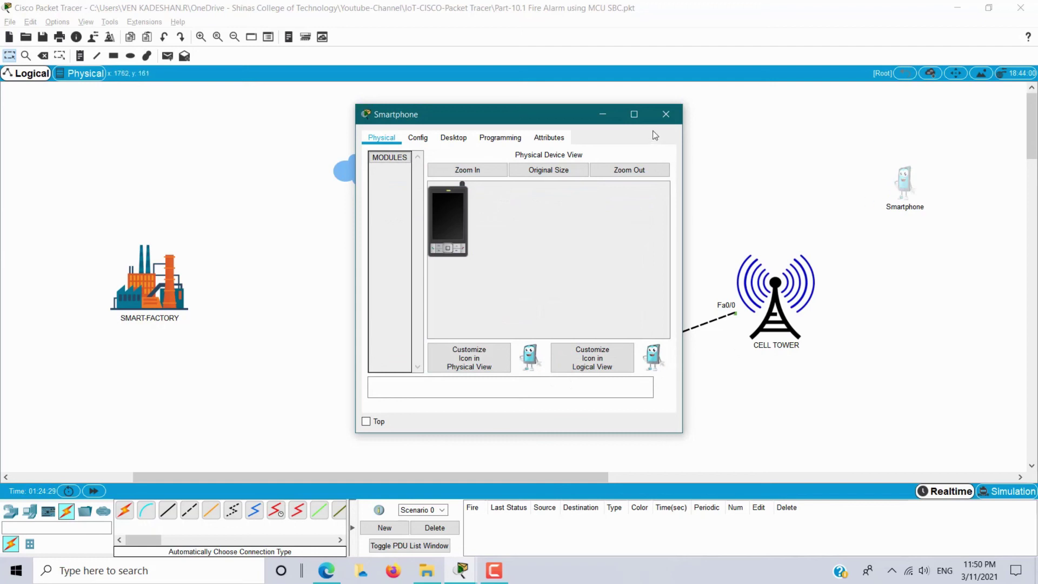
pyautogui.click(665, 114)
pyautogui.moveTo(896, 186); pyautogui.dragTo(806, 180)
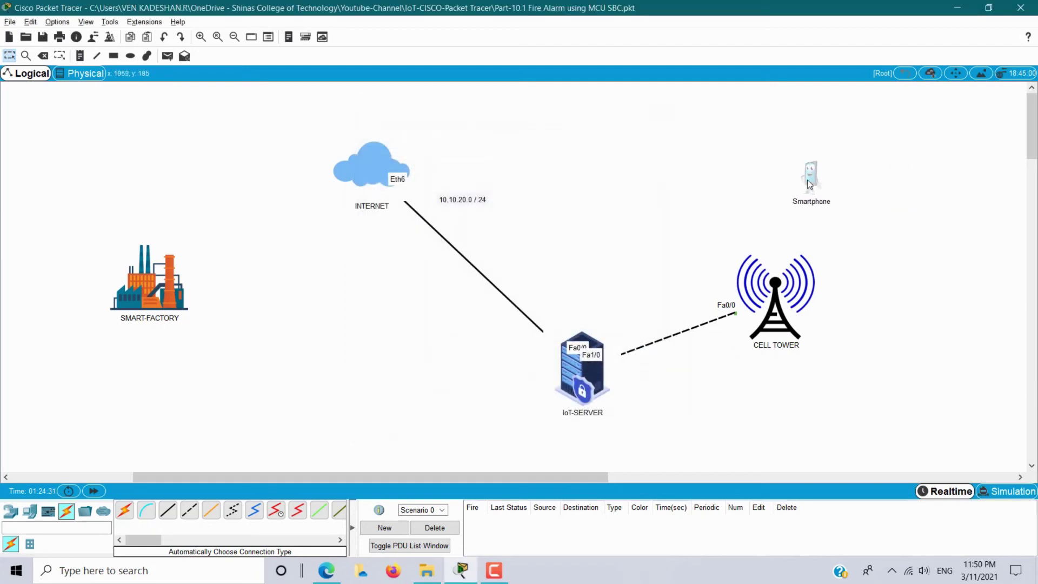